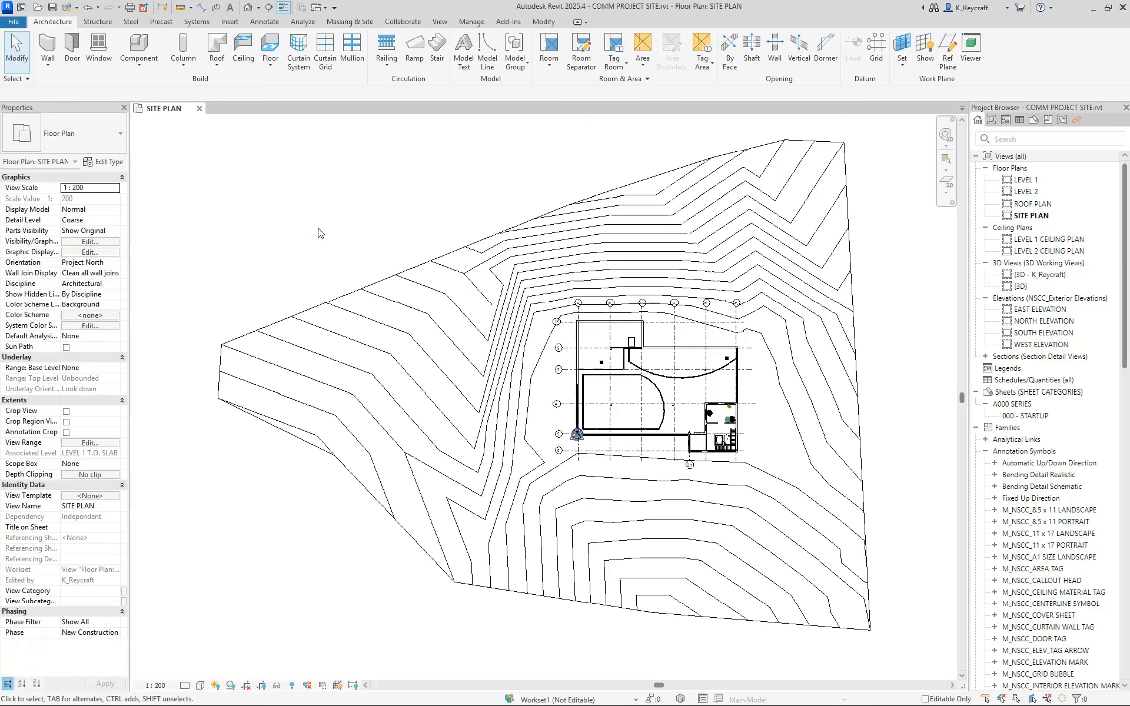
- Review the layer structure of the site toposolid's type, and duplicate the type as Toposolid Grass
{"action": "left_click", "coordinate": [393, 327]}
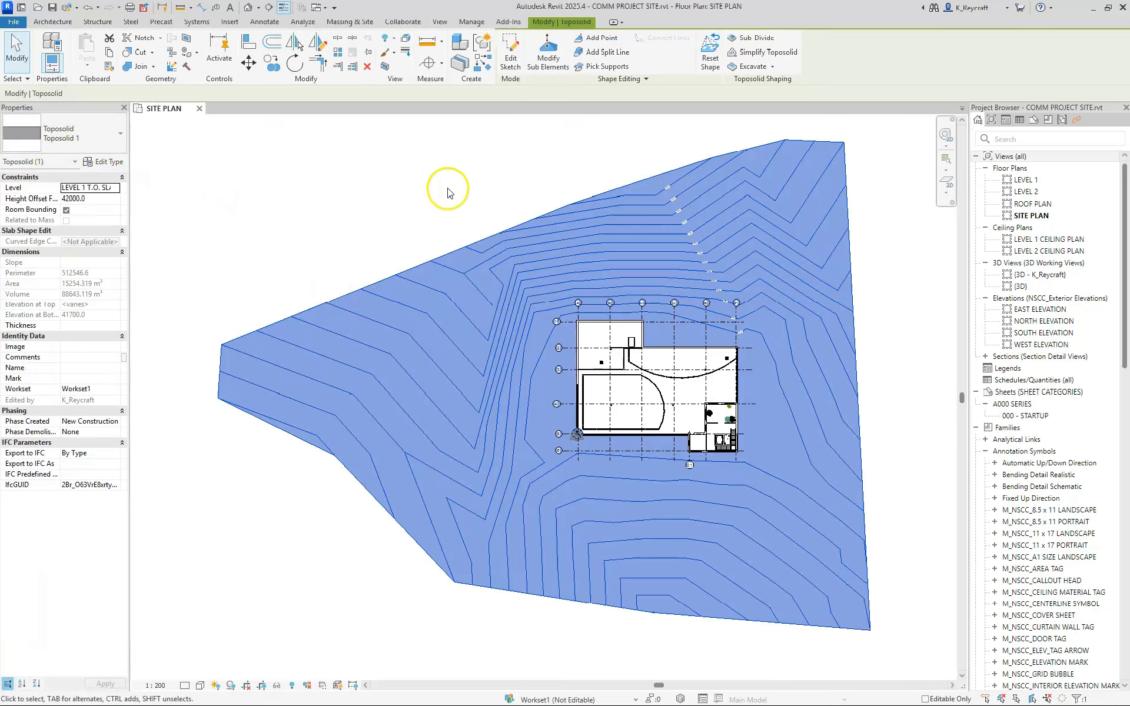
{"action": "left_click", "coordinate": [112, 162]}
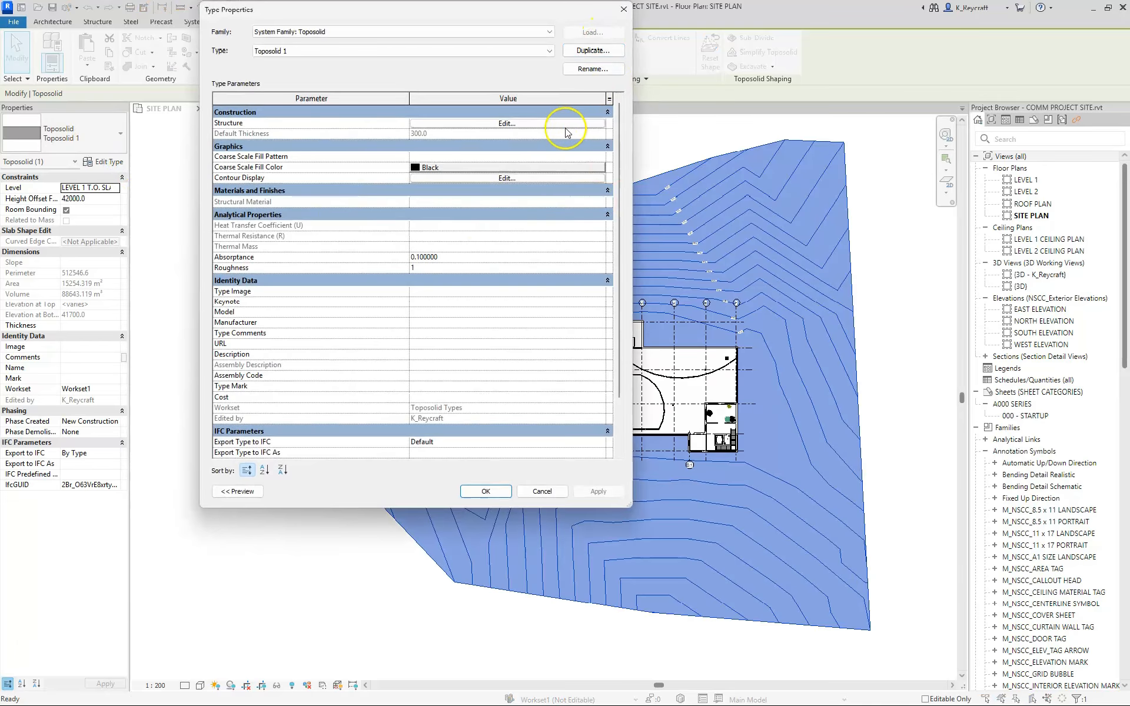
{"action": "left_click", "coordinate": [506, 124]}
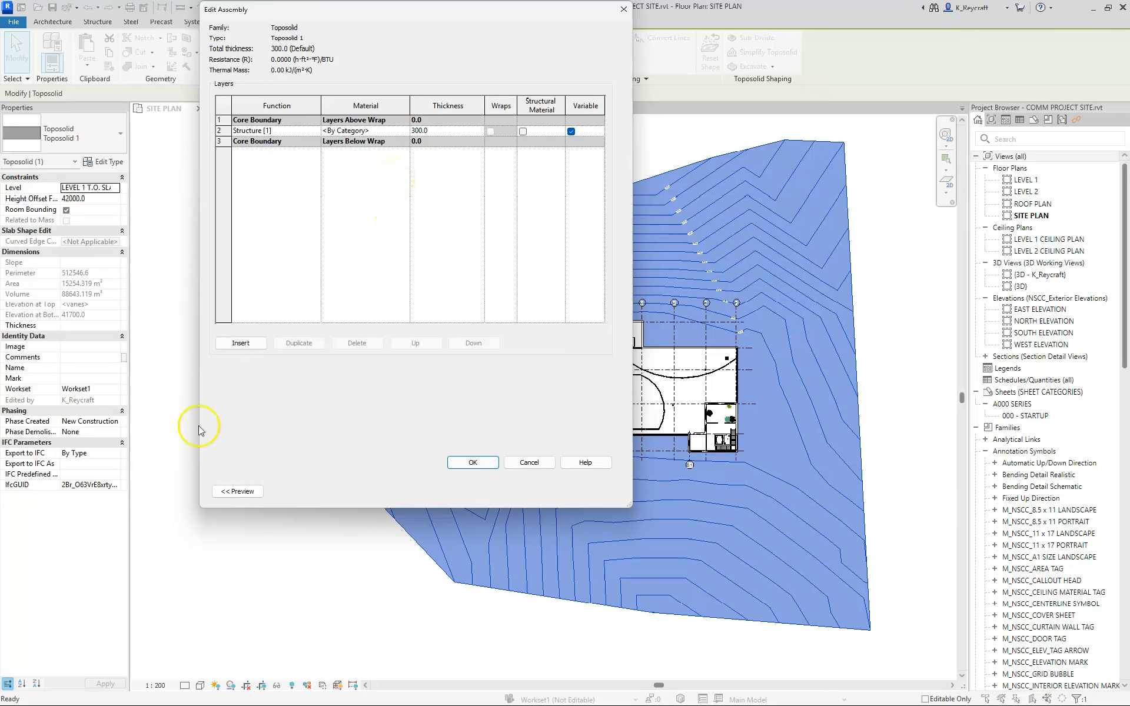
{"action": "left_click", "coordinate": [540, 468]}
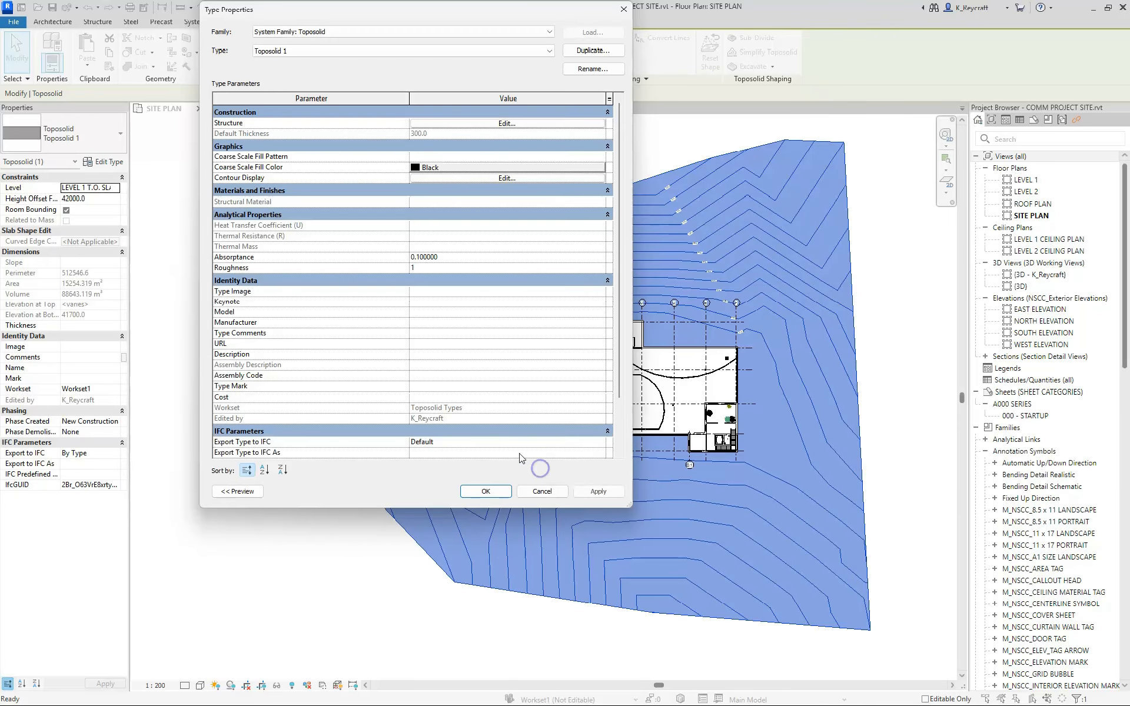
{"action": "left_click", "coordinate": [592, 50]}
{"action": "left_click", "coordinate": [401, 249]}
{"action": "key", "text": "BackSpace"}
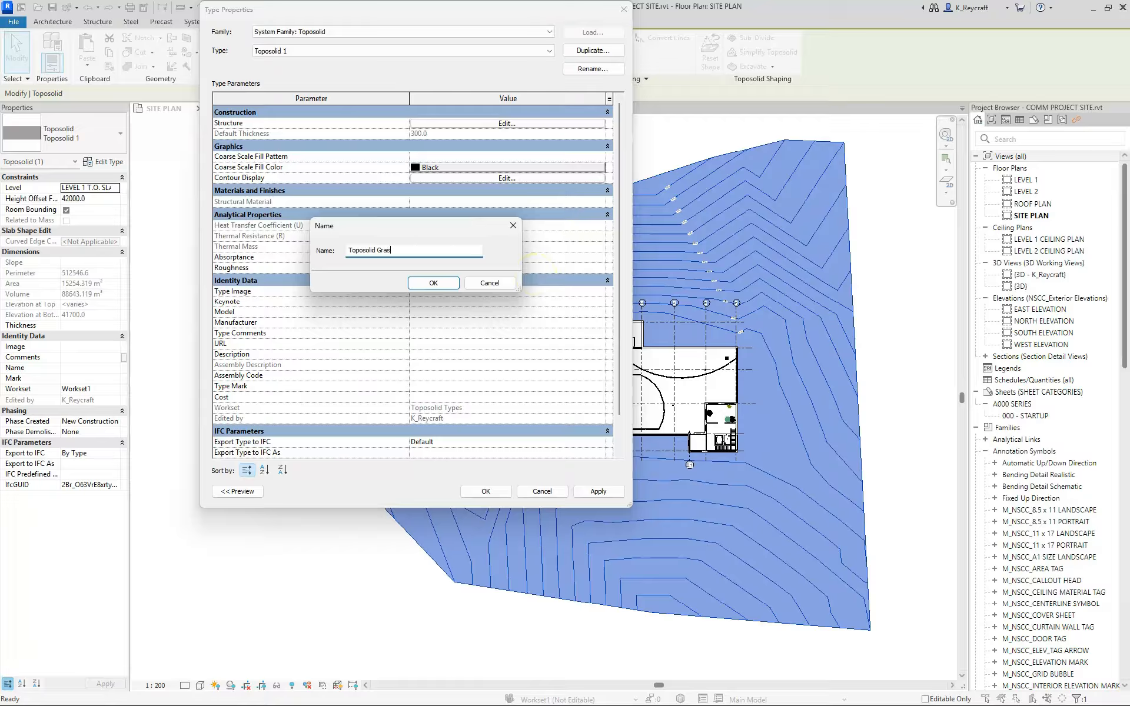
{"action": "key", "text": "Return"}
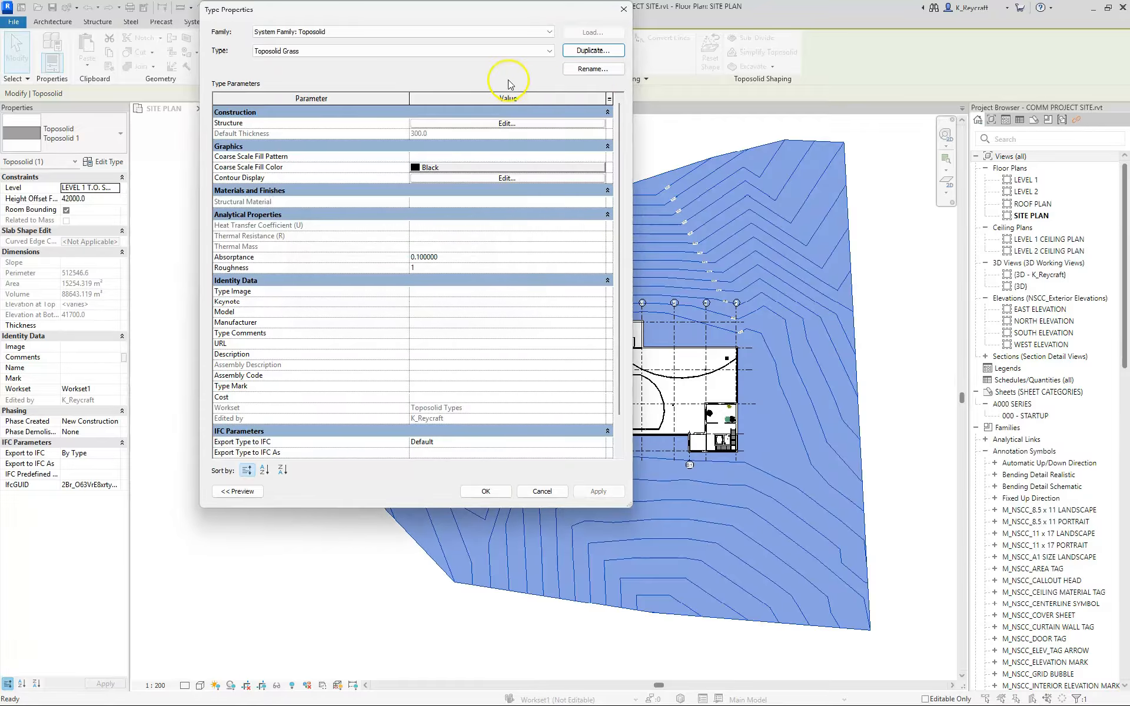
- Insert a layer above the upper core boundary in the Toposolid Grass structure and set its function to Finish 1 [4]
{"action": "left_click", "coordinate": [507, 123]}
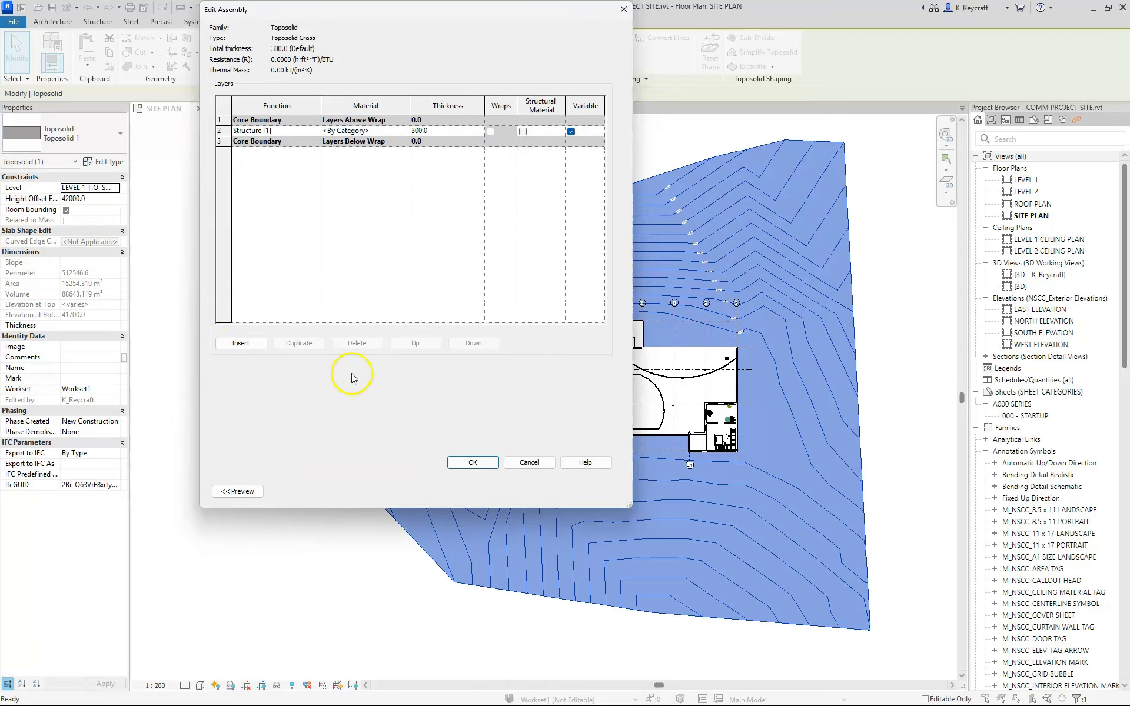
{"action": "left_click", "coordinate": [240, 342]}
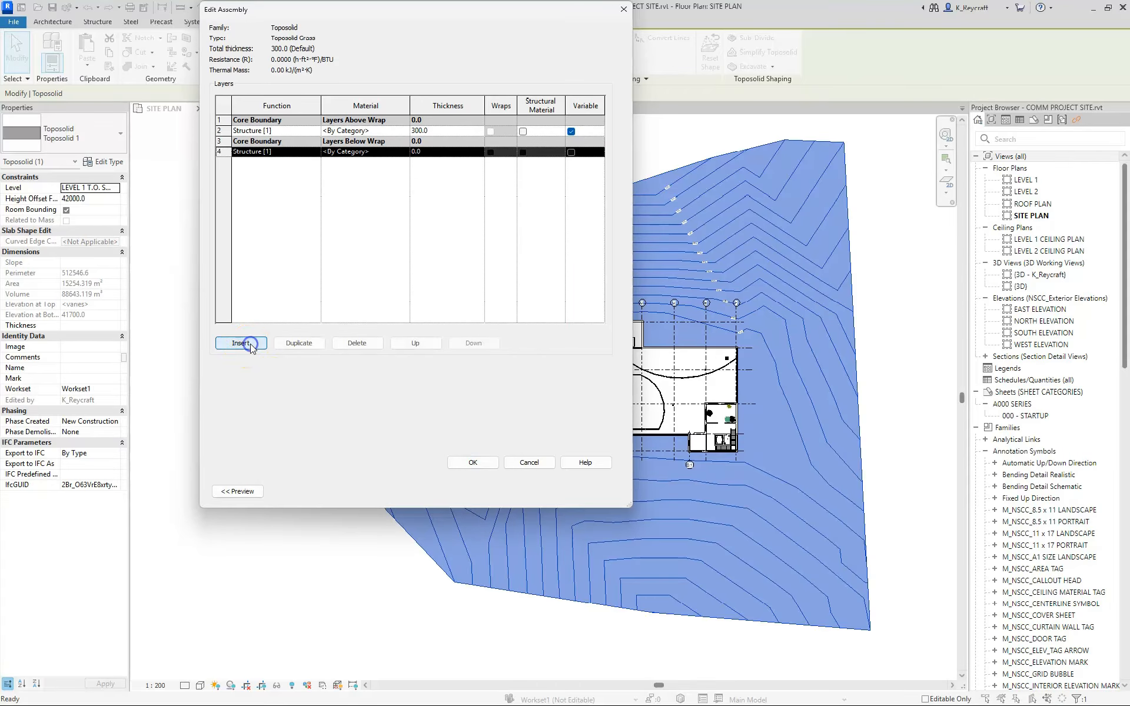
{"action": "left_click", "coordinate": [415, 343]}
{"action": "left_click", "coordinate": [415, 343]}
{"action": "left_click", "coordinate": [415, 343]}
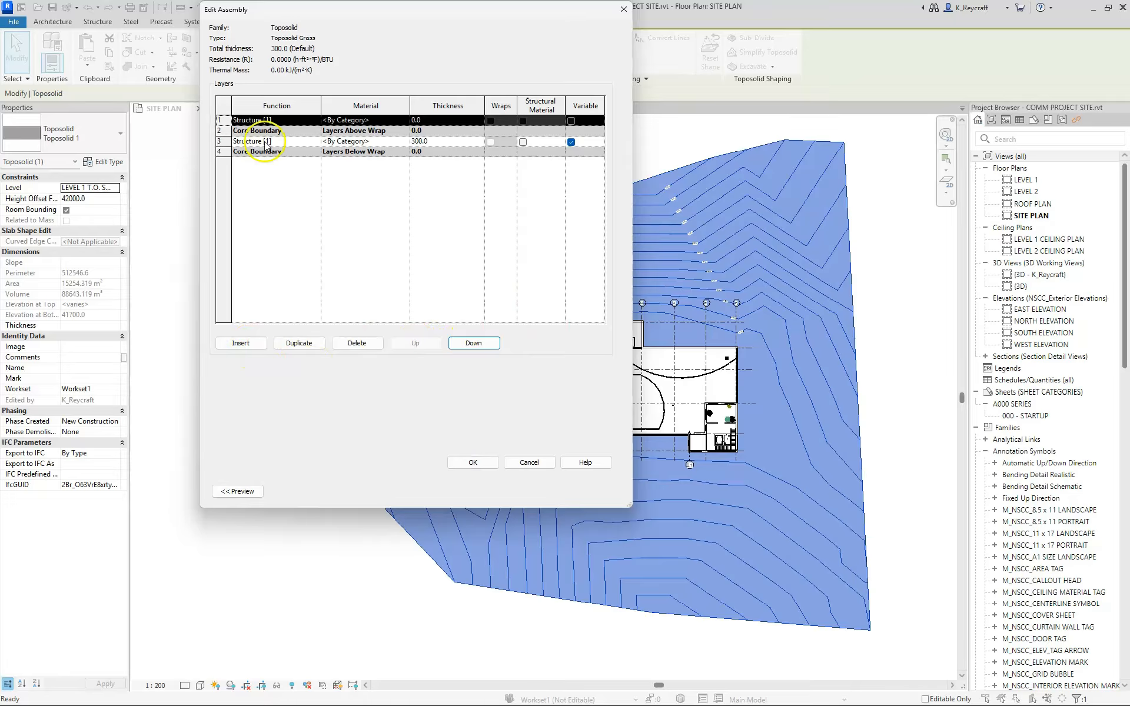
{"action": "left_click", "coordinate": [310, 120]}
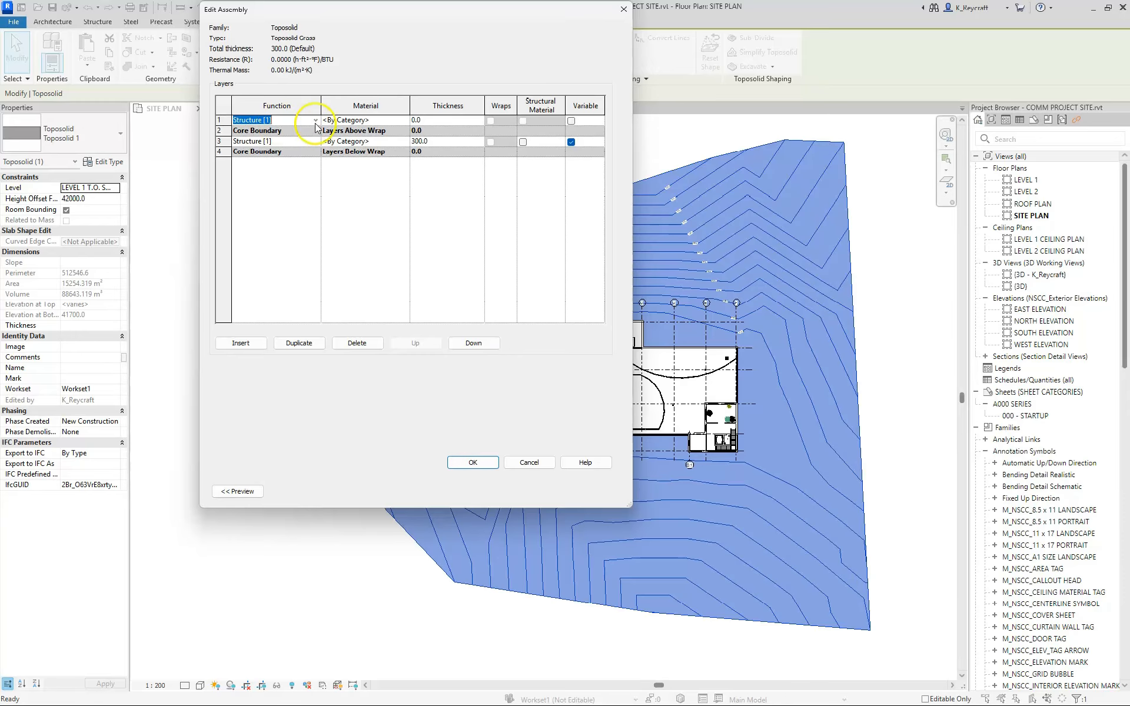
{"action": "left_click", "coordinate": [316, 120]}
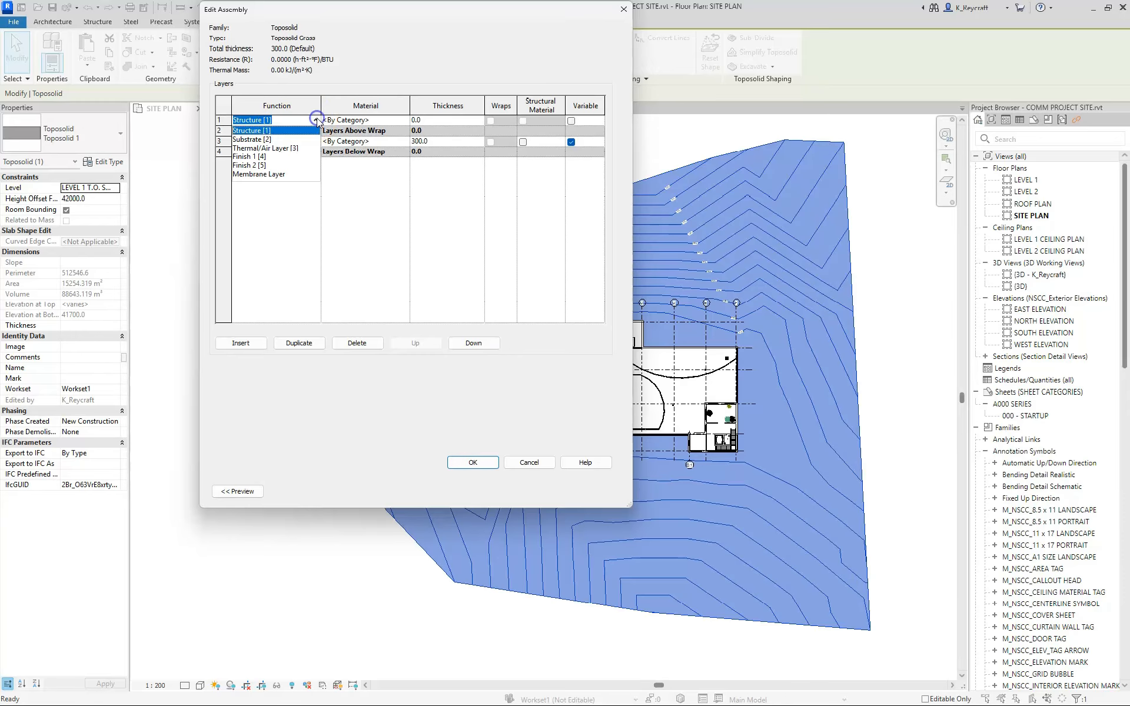
{"action": "left_click", "coordinate": [250, 157]}
- Assign the Site - Grass material and a thickness of 50 to the finish layer, and apply the type to the site toposolid
{"action": "left_click", "coordinate": [353, 120]}
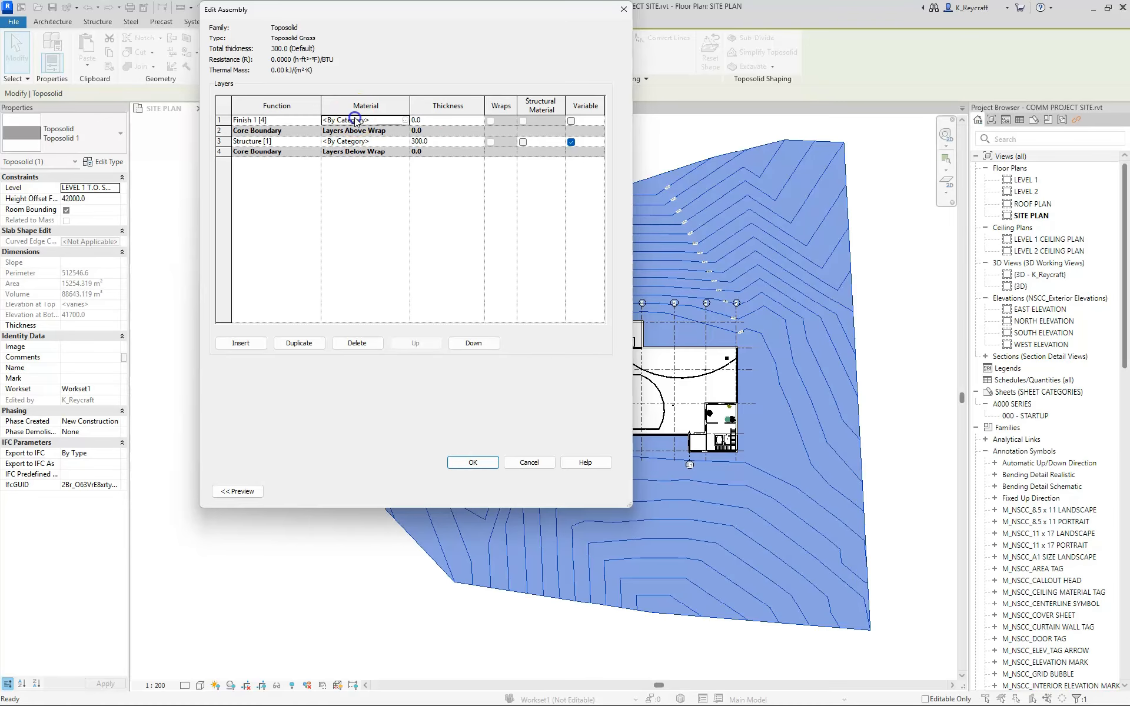
{"action": "left_click", "coordinate": [405, 120]}
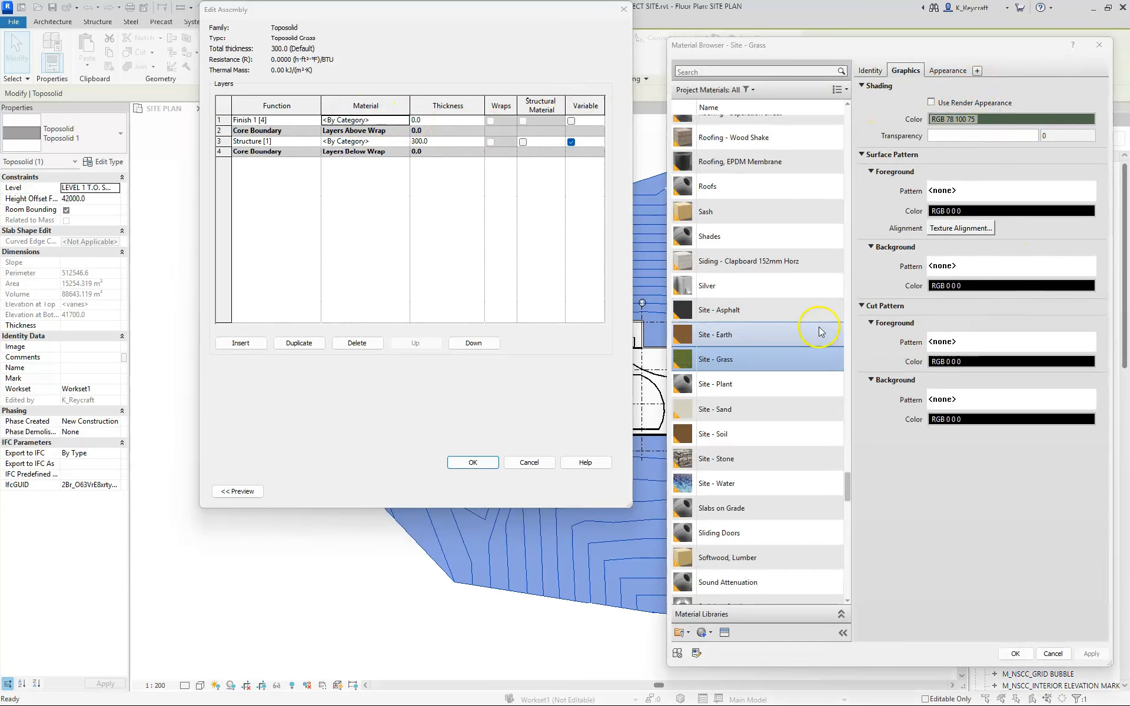
{"action": "scroll", "coordinate": [764, 363], "scroll_direction": "up", "scroll_amount": 1}
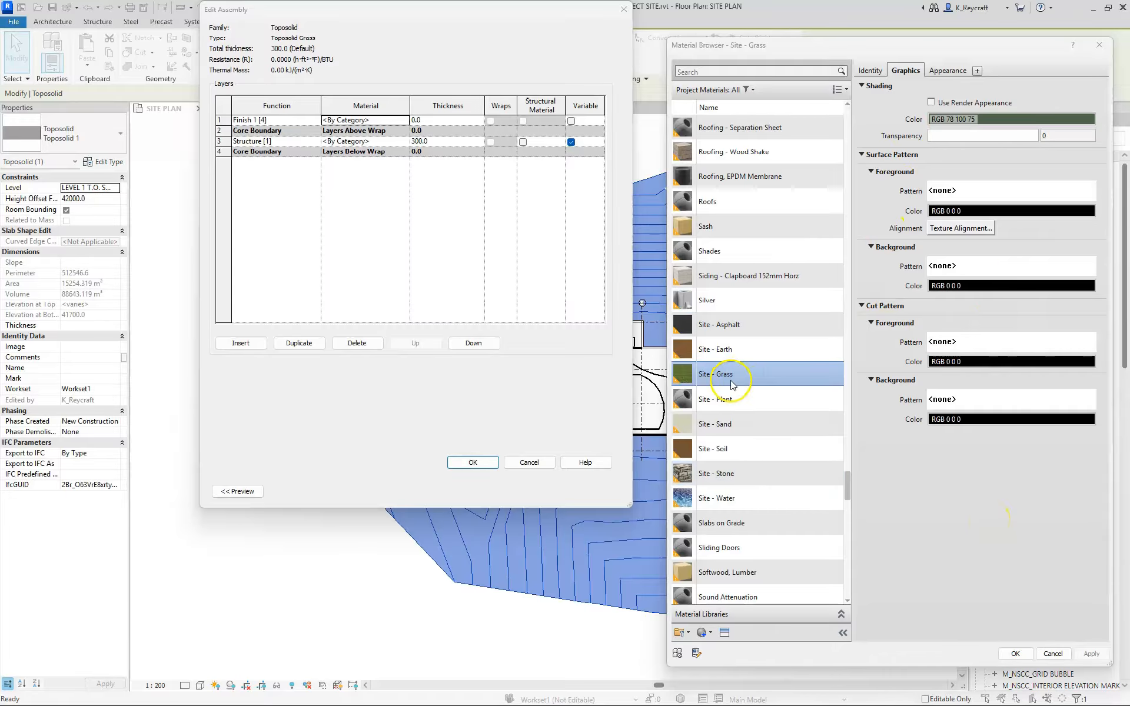
{"action": "left_click", "coordinate": [1015, 655]}
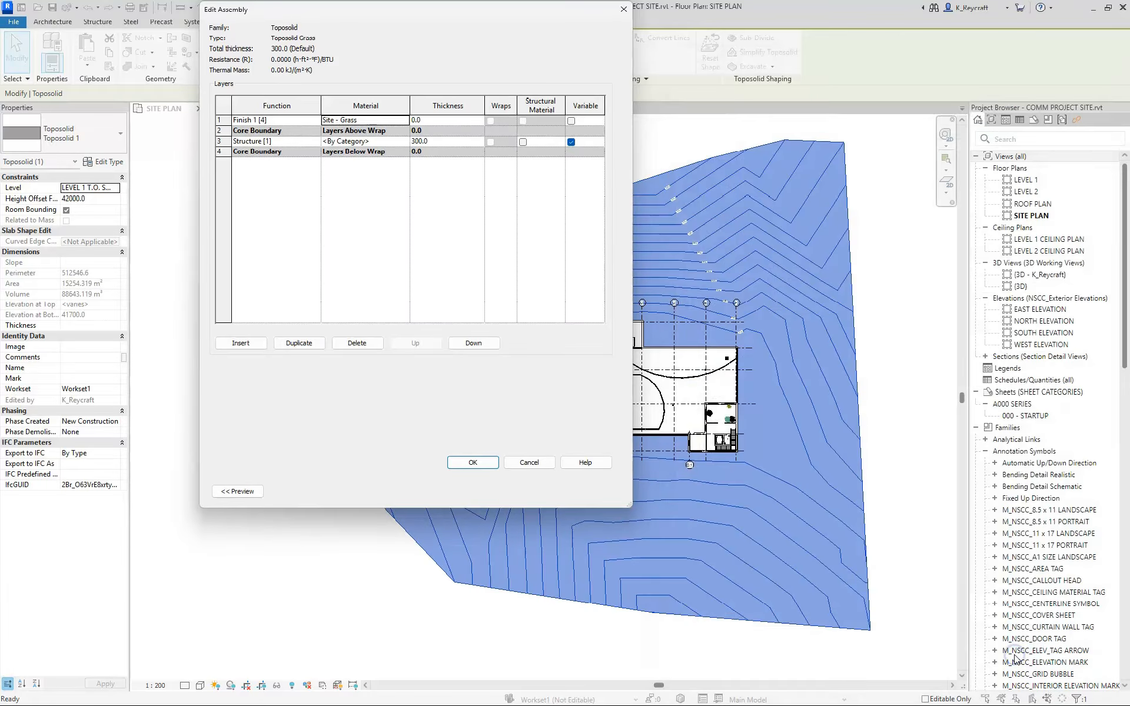
{"action": "left_click", "coordinate": [443, 121]}
{"action": "type", "text": "50"}
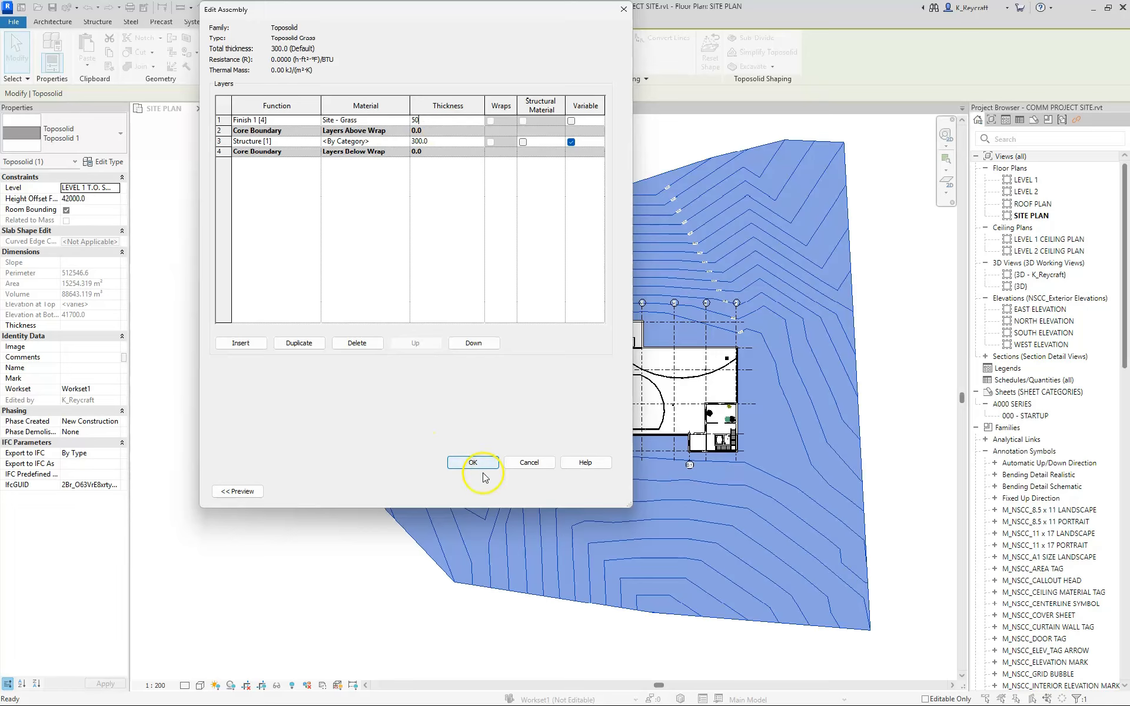
{"action": "left_click", "coordinate": [467, 464]}
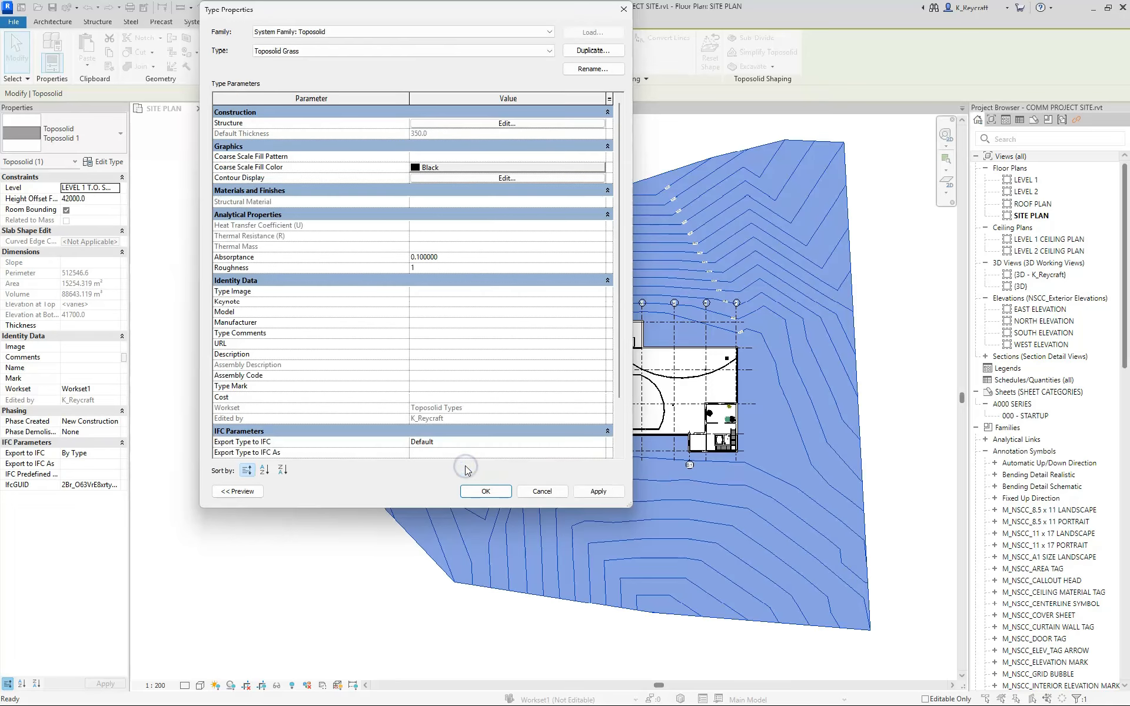
{"action": "left_click", "coordinate": [476, 493]}
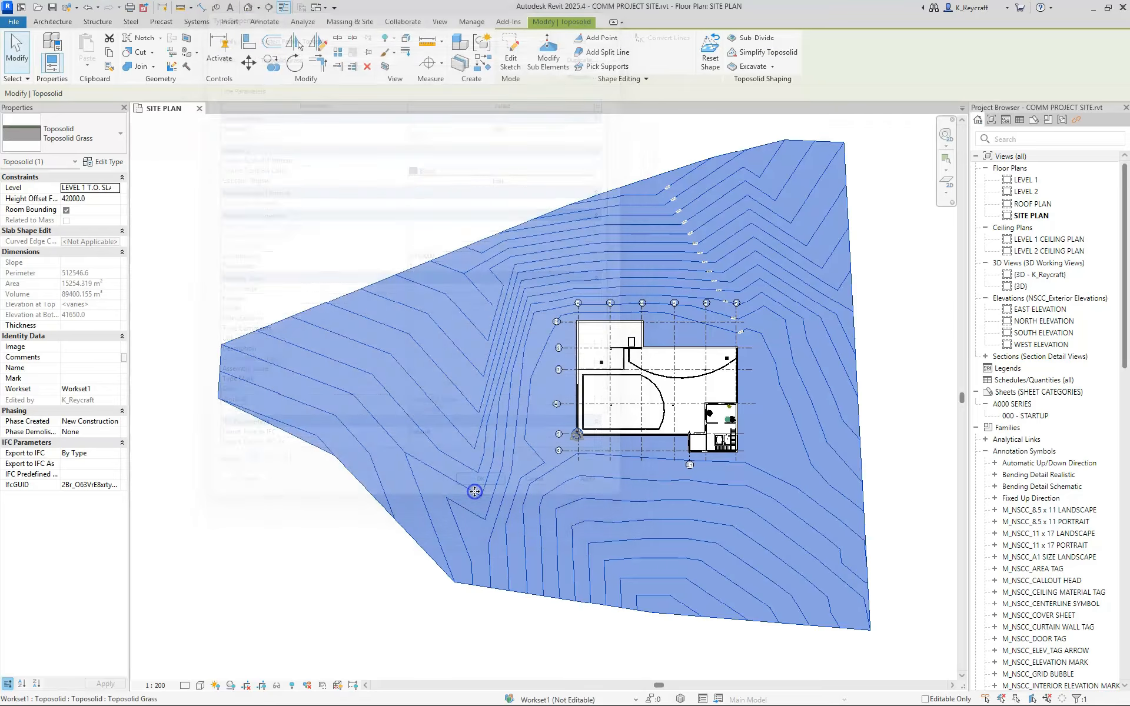
{"action": "left_click", "coordinate": [368, 200]}
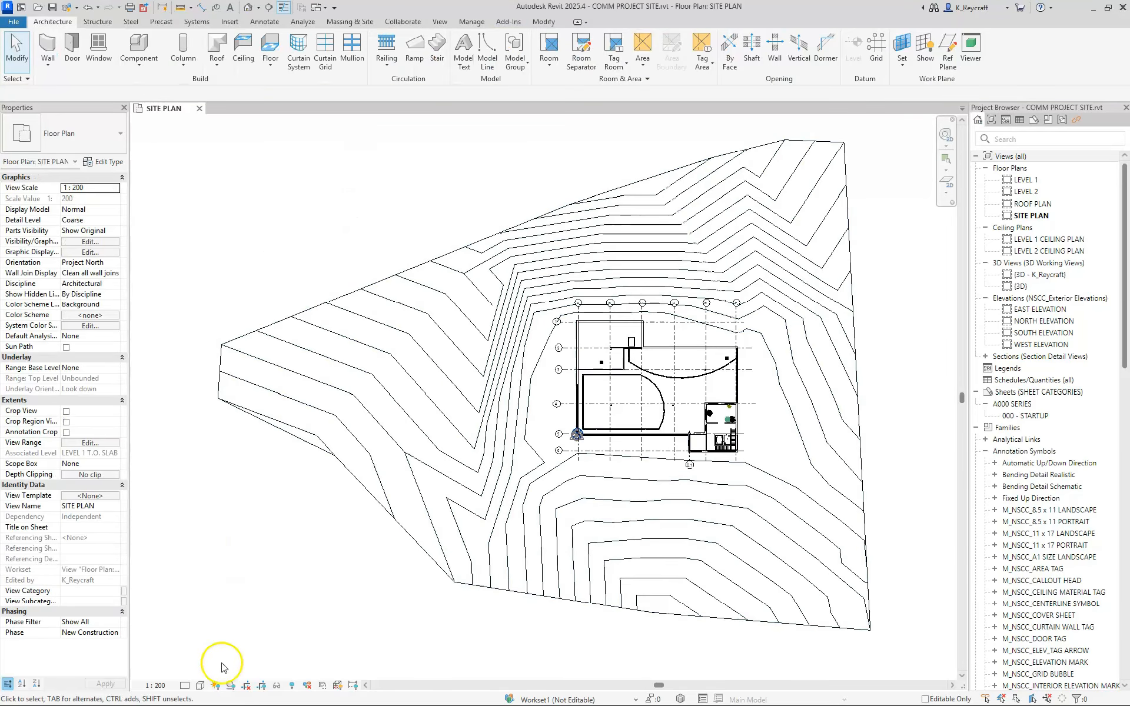
- Check the site plan in the Shaded visual style and return it to Hidden Line
{"action": "left_click", "coordinate": [201, 686]}
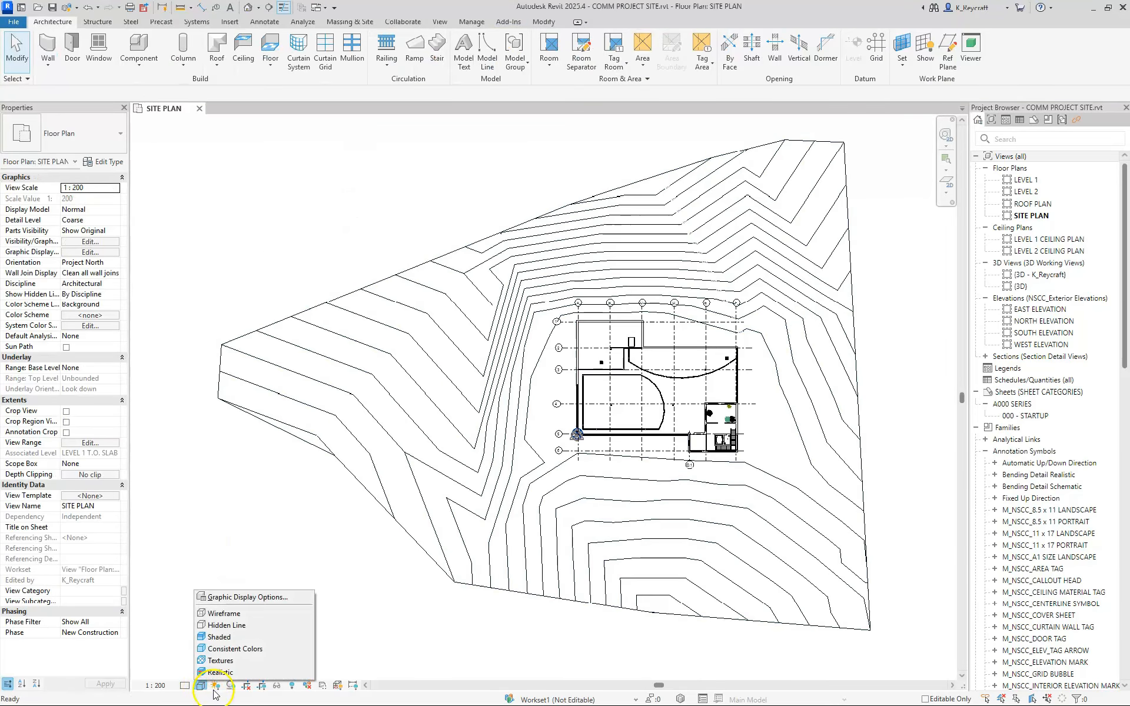
{"action": "left_click", "coordinate": [229, 638]}
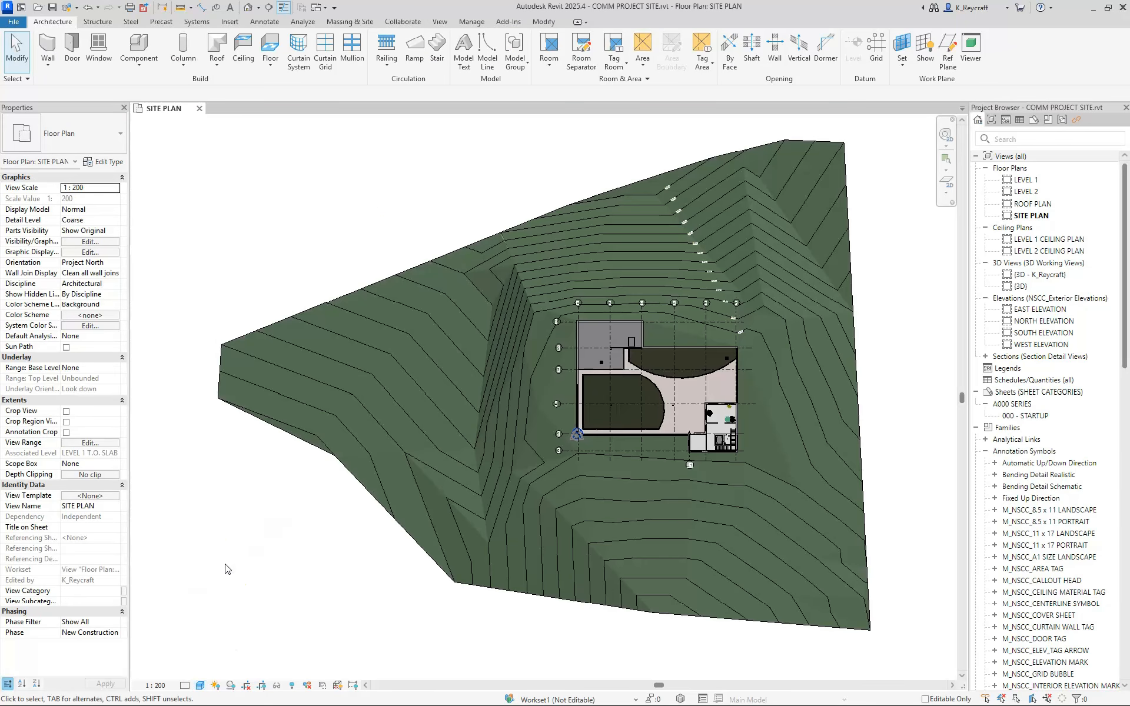
{"action": "left_click", "coordinate": [202, 688]}
{"action": "left_click", "coordinate": [226, 625]}
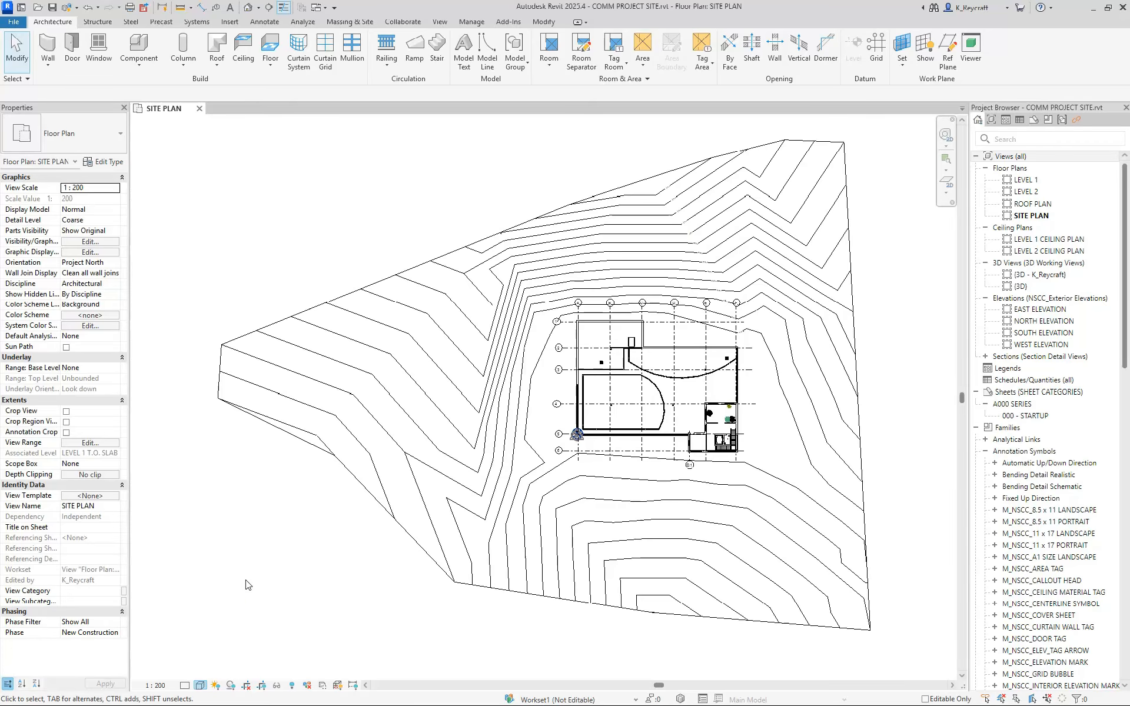
- Sub-divide the site toposolid with a rectangular boundary about 17000 wide by 15000 high on the slope west of the building
{"action": "left_click", "coordinate": [455, 347]}
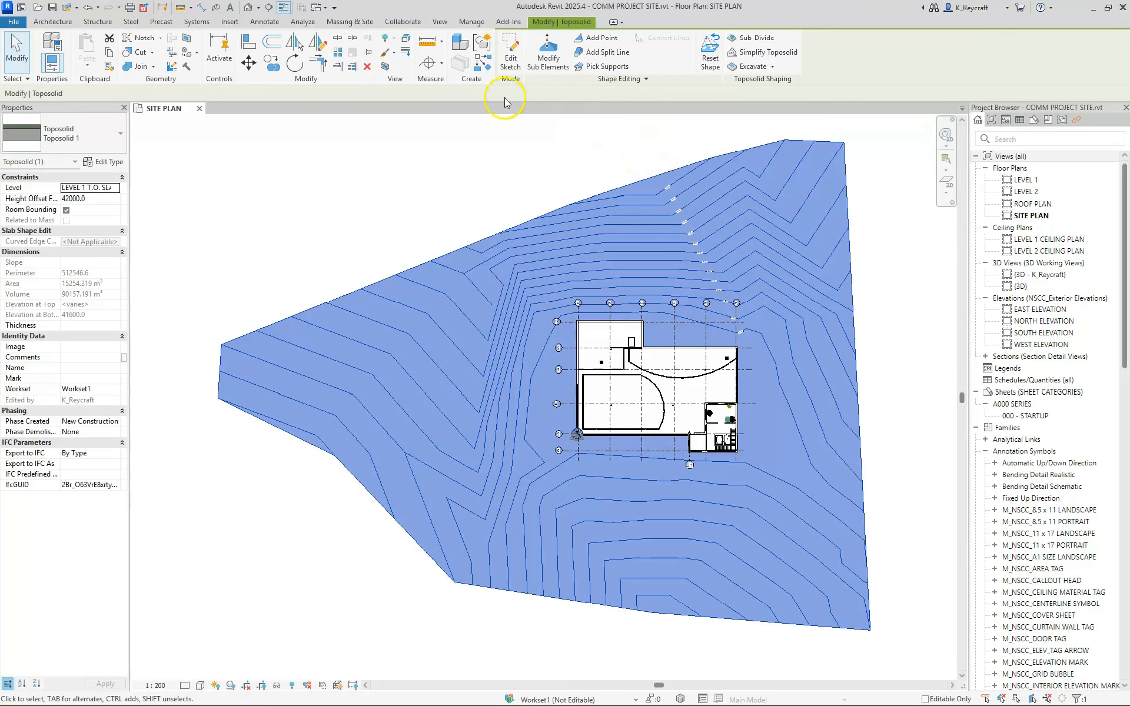
{"action": "left_click", "coordinate": [758, 39]}
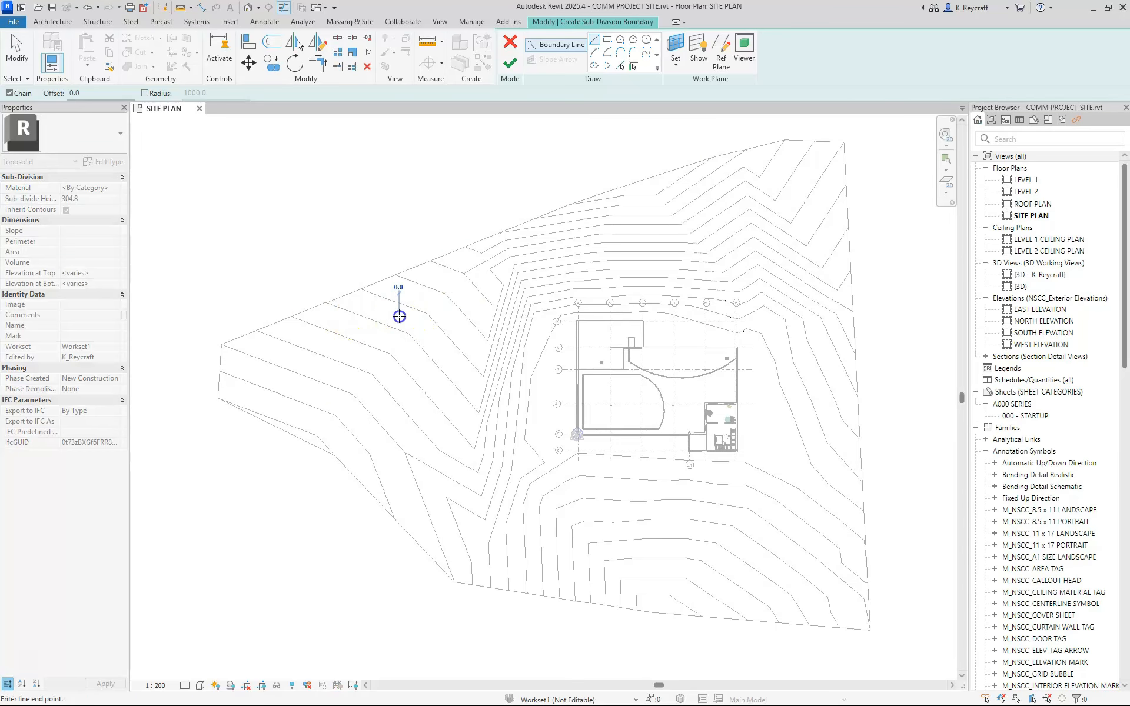
{"action": "left_click", "coordinate": [399, 373]}
{"action": "left_click", "coordinate": [463, 373]}
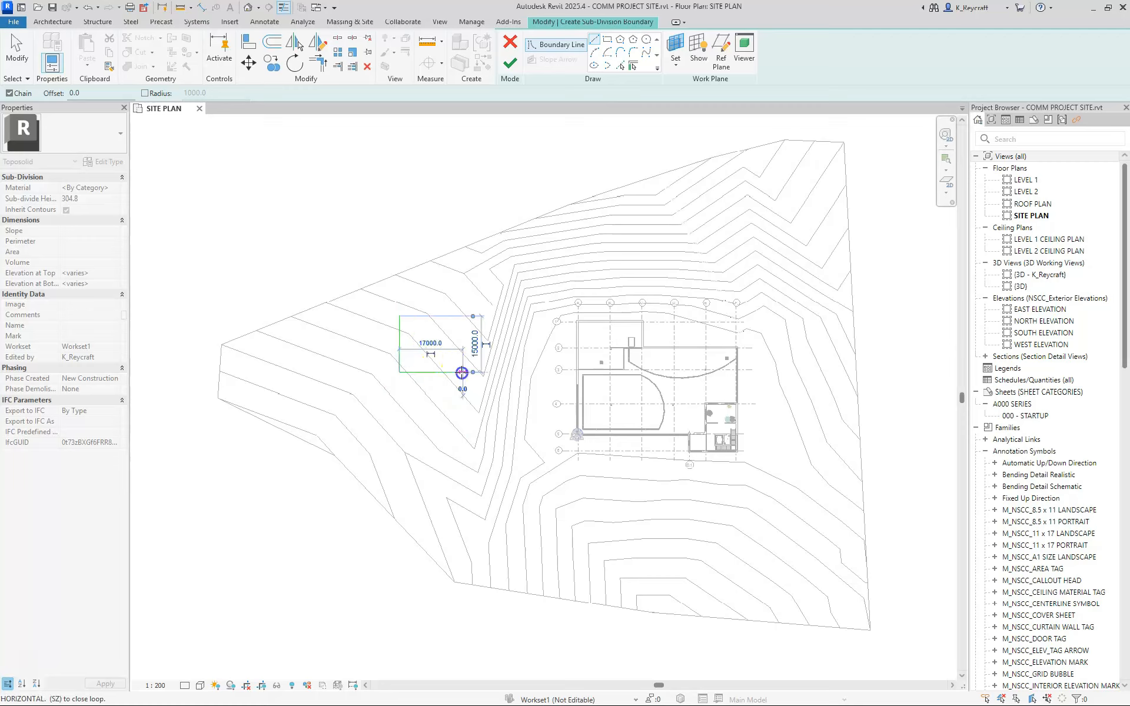
{"action": "left_click", "coordinate": [463, 316]}
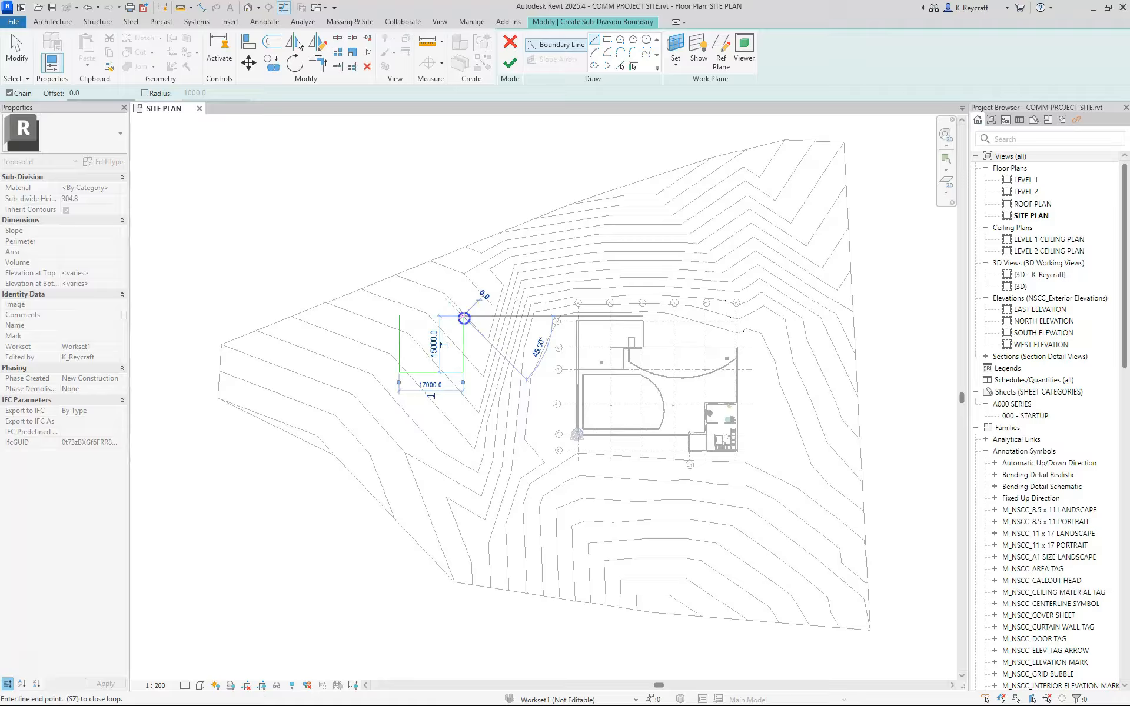
{"action": "left_click", "coordinate": [399, 316]}
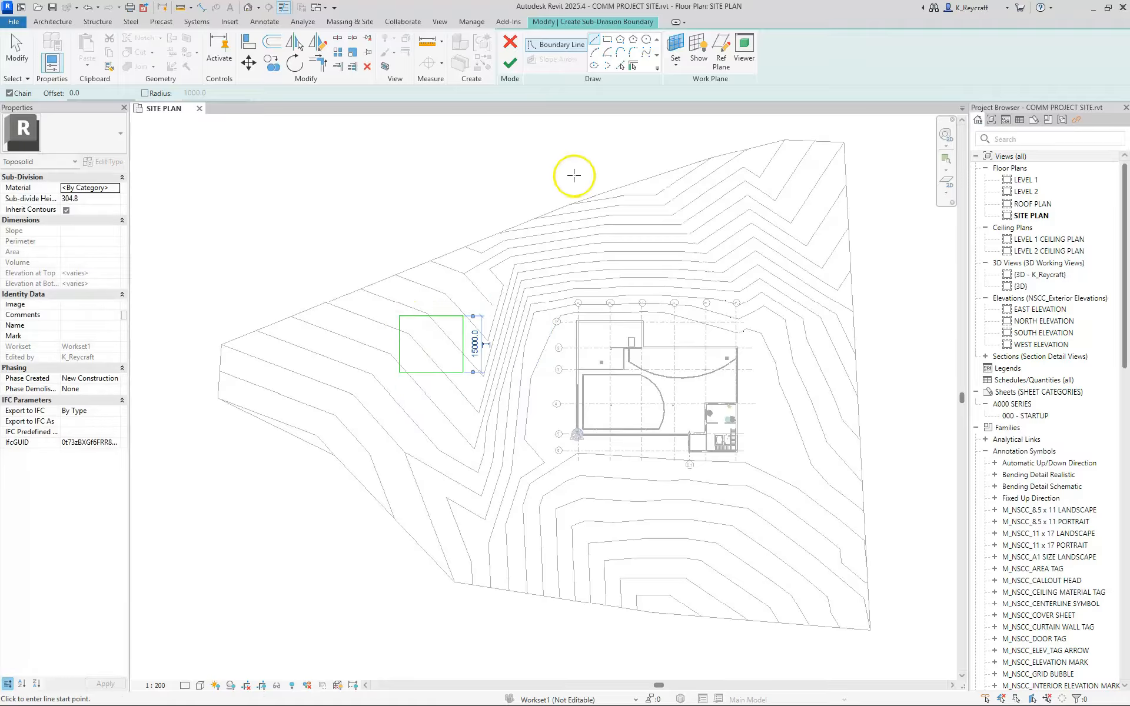
{"action": "left_click", "coordinate": [511, 61]}
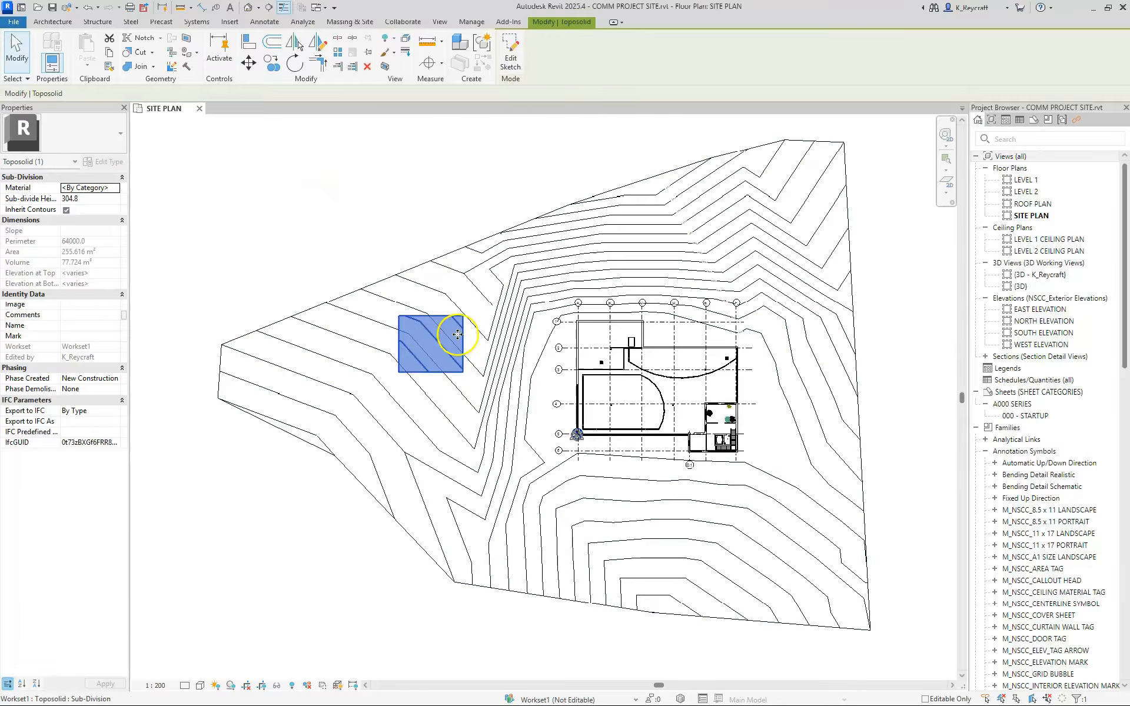
{"action": "left_click", "coordinate": [435, 203]}
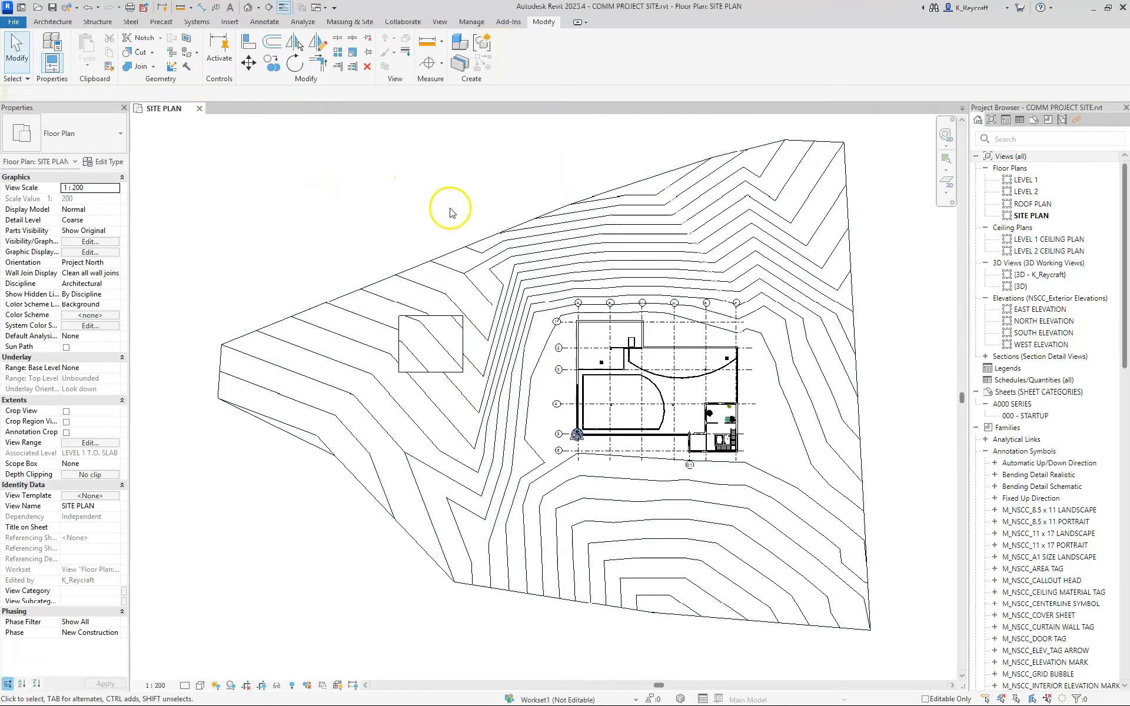
- Set the material of the rectangular sub-division west of the building to Site - Soil
{"action": "left_click", "coordinate": [449, 324]}
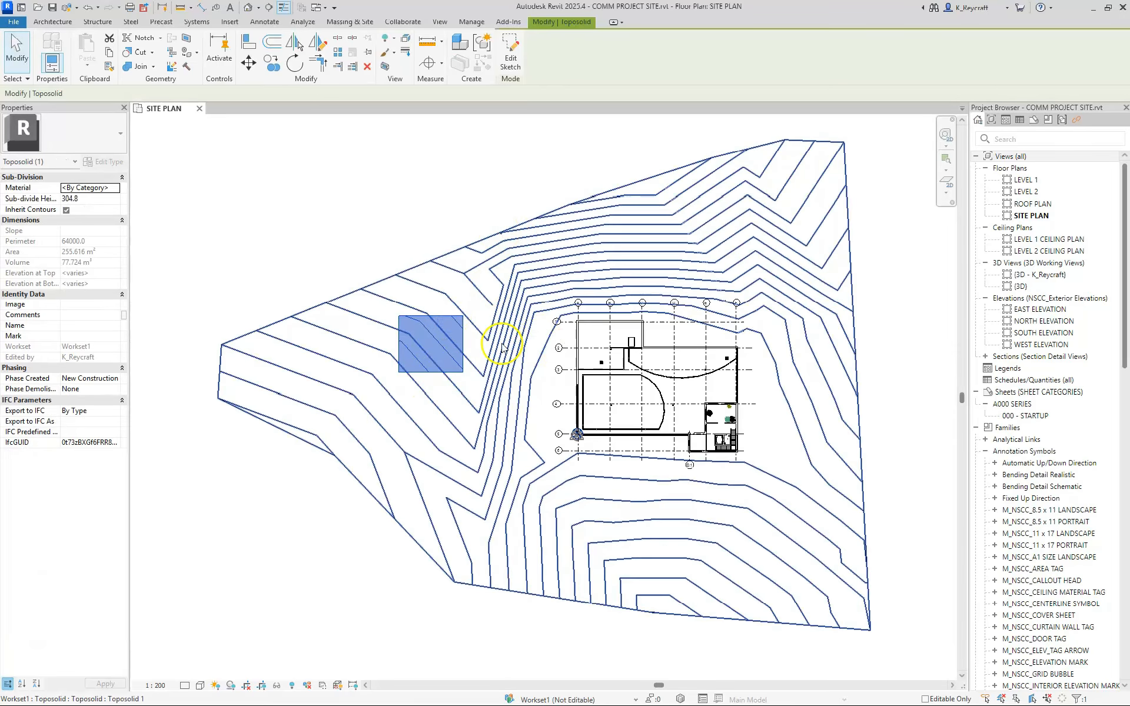
{"action": "left_click", "coordinate": [376, 206]}
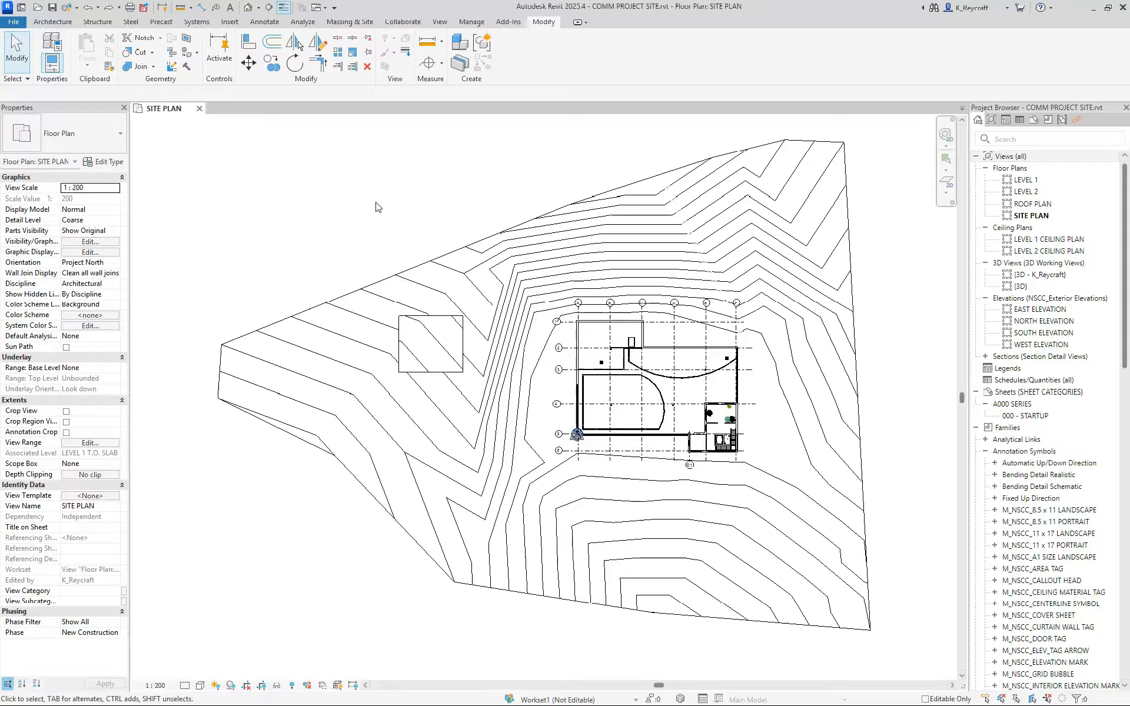
{"action": "left_click", "coordinate": [445, 323]}
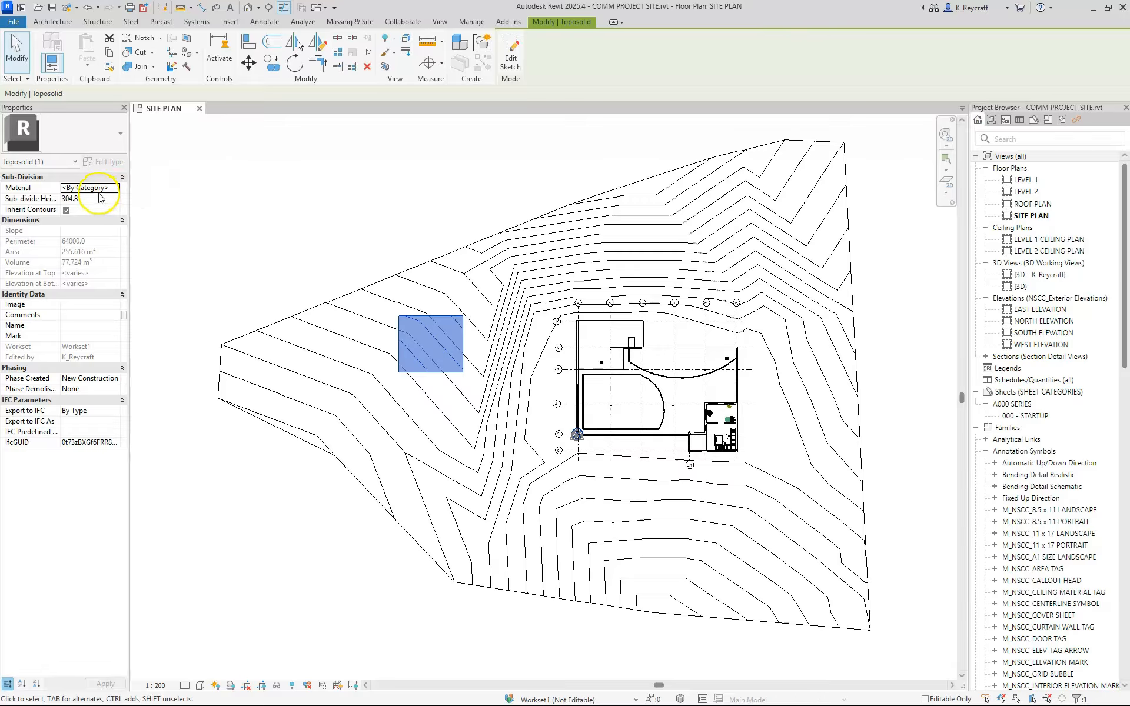
{"action": "left_click", "coordinate": [116, 189]}
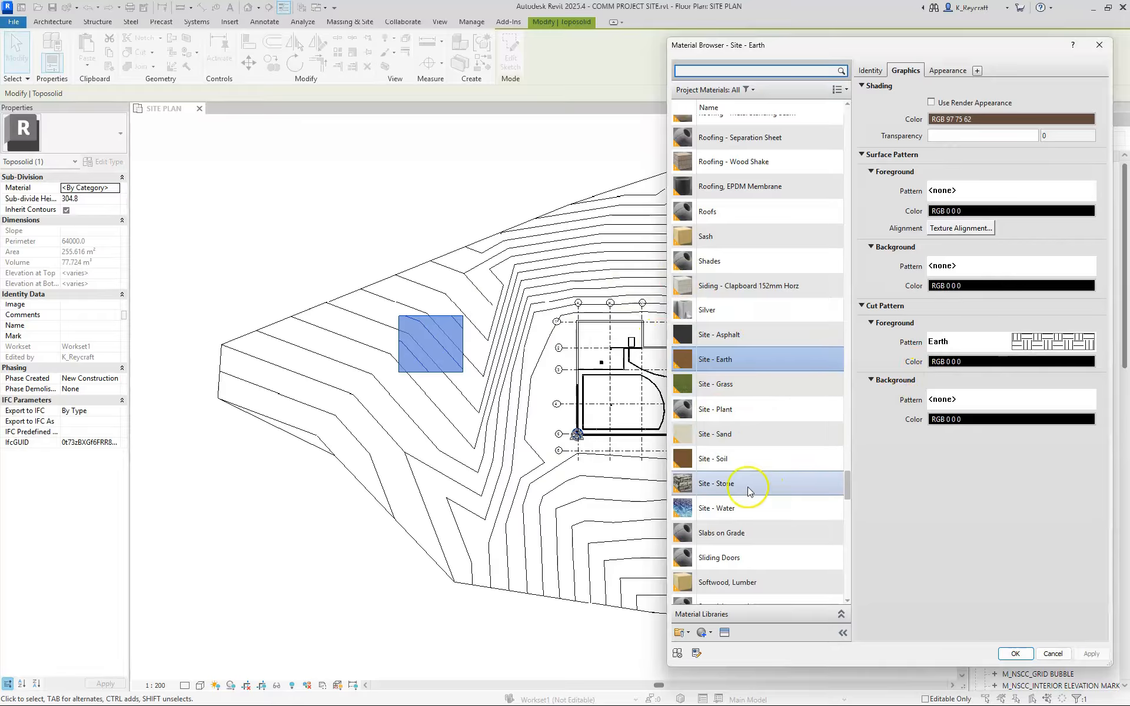
{"action": "left_click", "coordinate": [718, 460]}
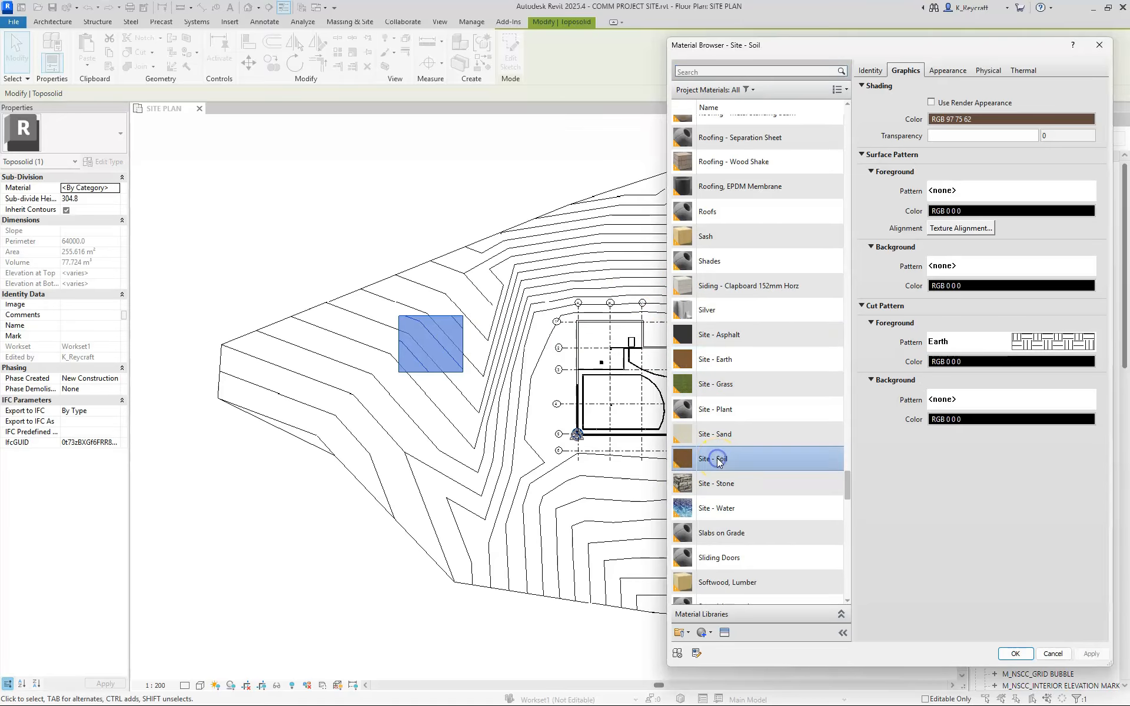
{"action": "left_click", "coordinate": [1015, 654]}
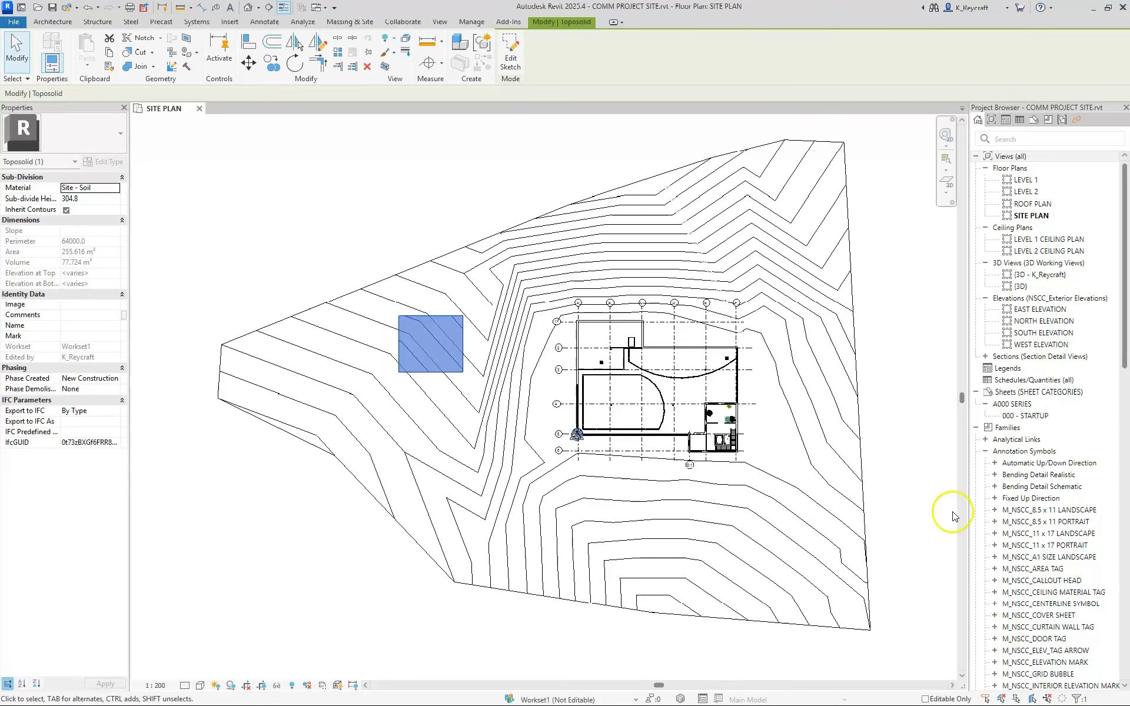
- Check the site plan in the Consistent Colors visual style and switch it to Realistic
{"action": "left_click", "coordinate": [893, 429]}
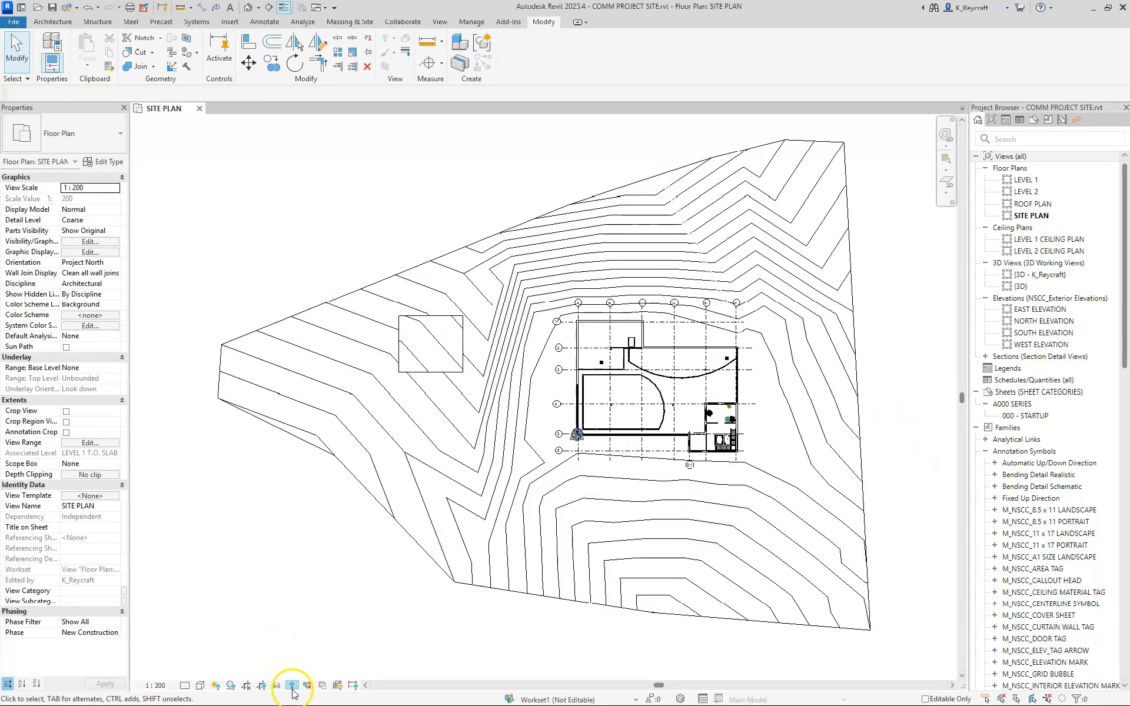
{"action": "left_click", "coordinate": [201, 686]}
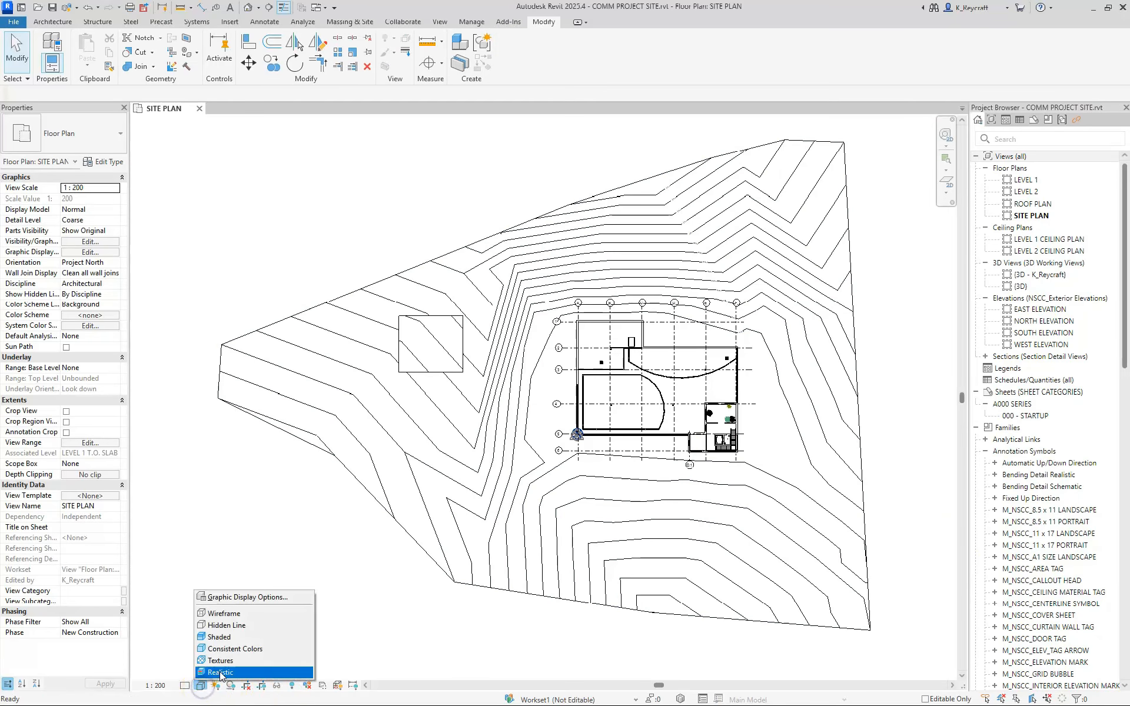
{"action": "left_click", "coordinate": [235, 649]}
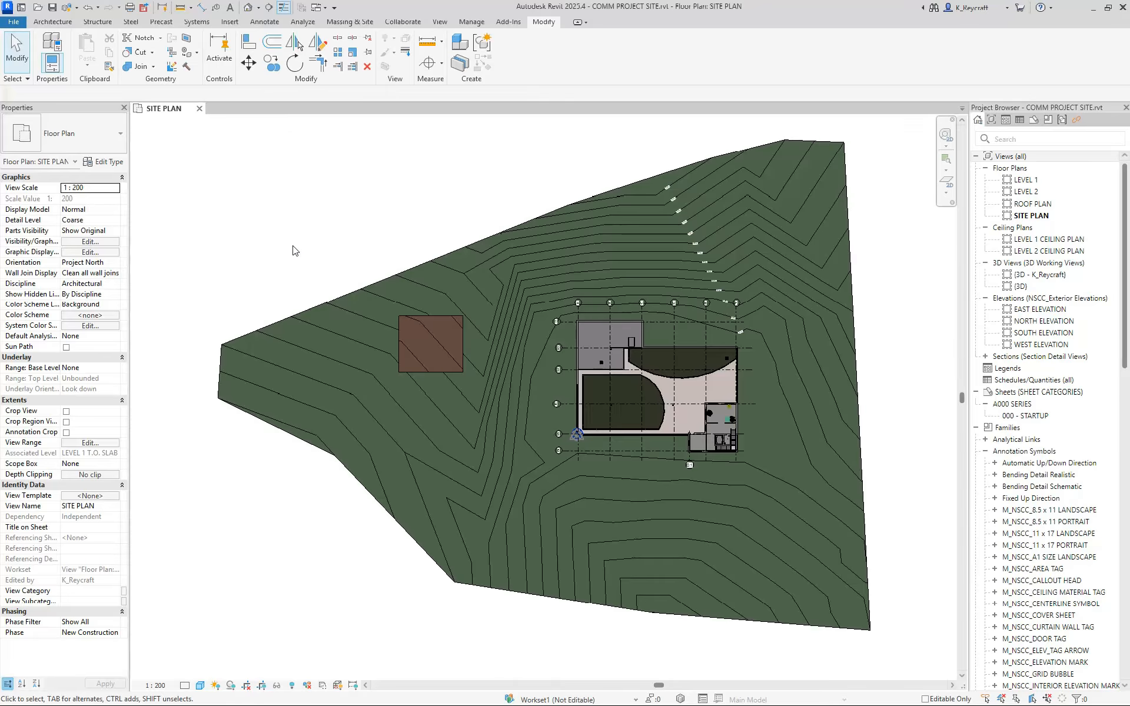
{"action": "left_click", "coordinate": [201, 686]}
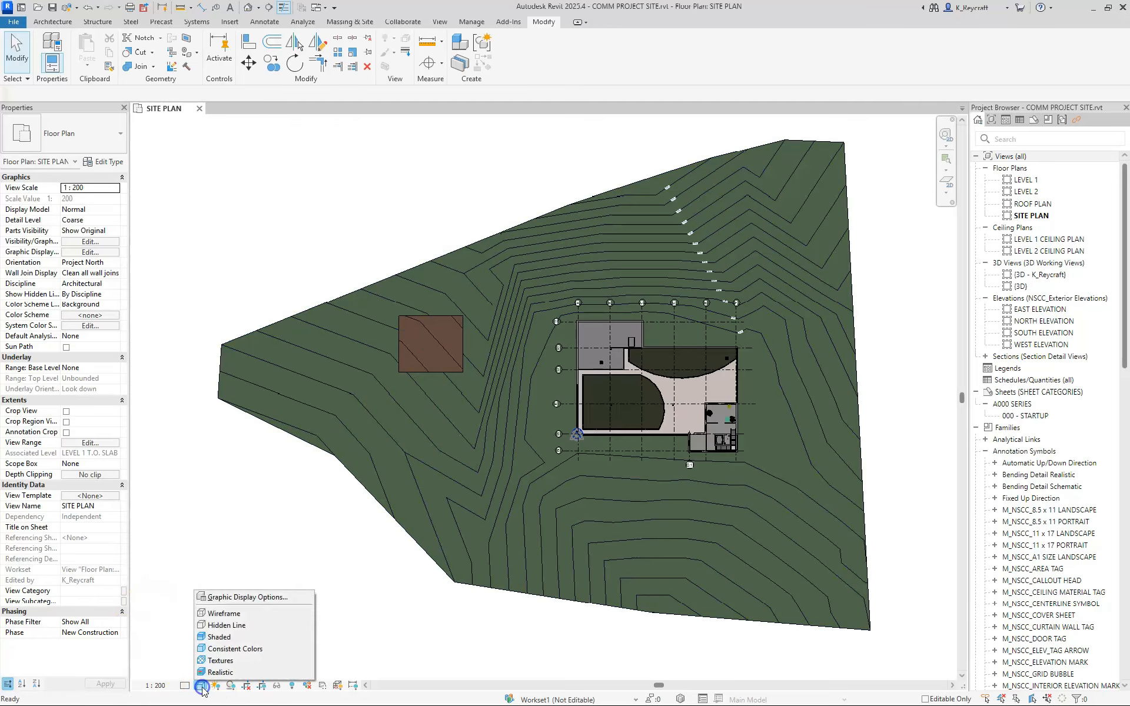
{"action": "left_click", "coordinate": [227, 674]}
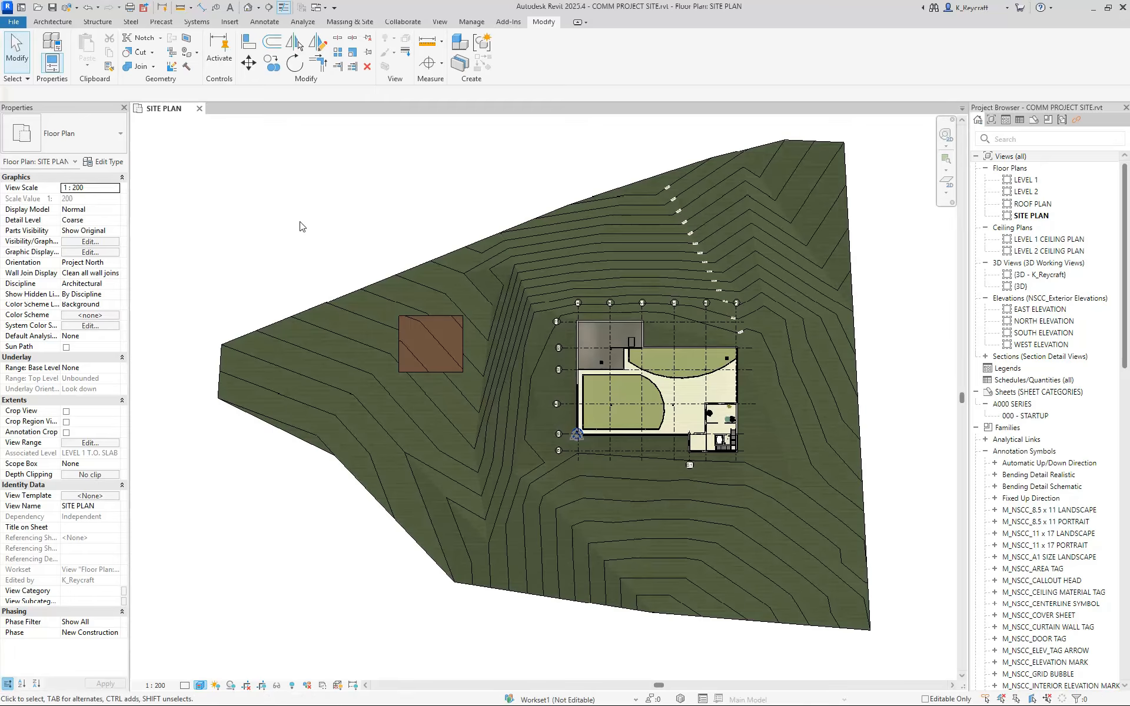
- Examine the rendered soil texture of the rectangular sub-division and the grass texture of the surrounding toposolid up close
{"action": "scroll", "coordinate": [454, 370], "scroll_direction": "up", "scroll_amount": 5}
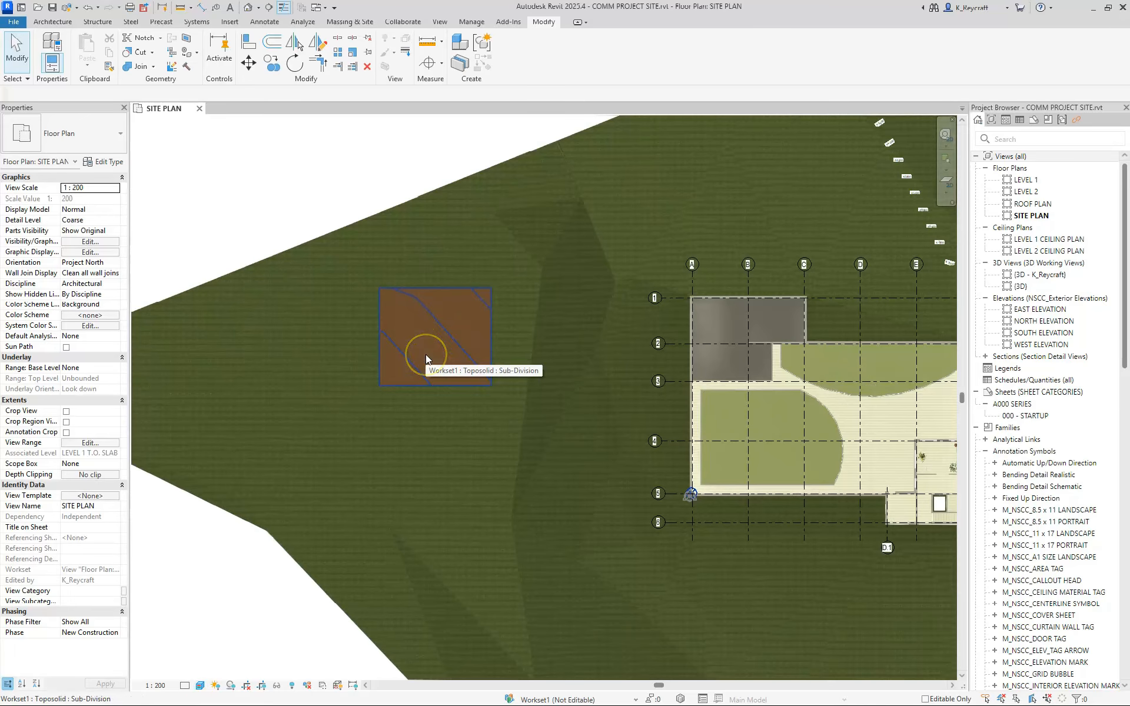
{"action": "scroll", "coordinate": [506, 489], "scroll_direction": "up", "scroll_amount": 3}
{"action": "scroll", "coordinate": [507, 412], "scroll_direction": "up", "scroll_amount": 3}
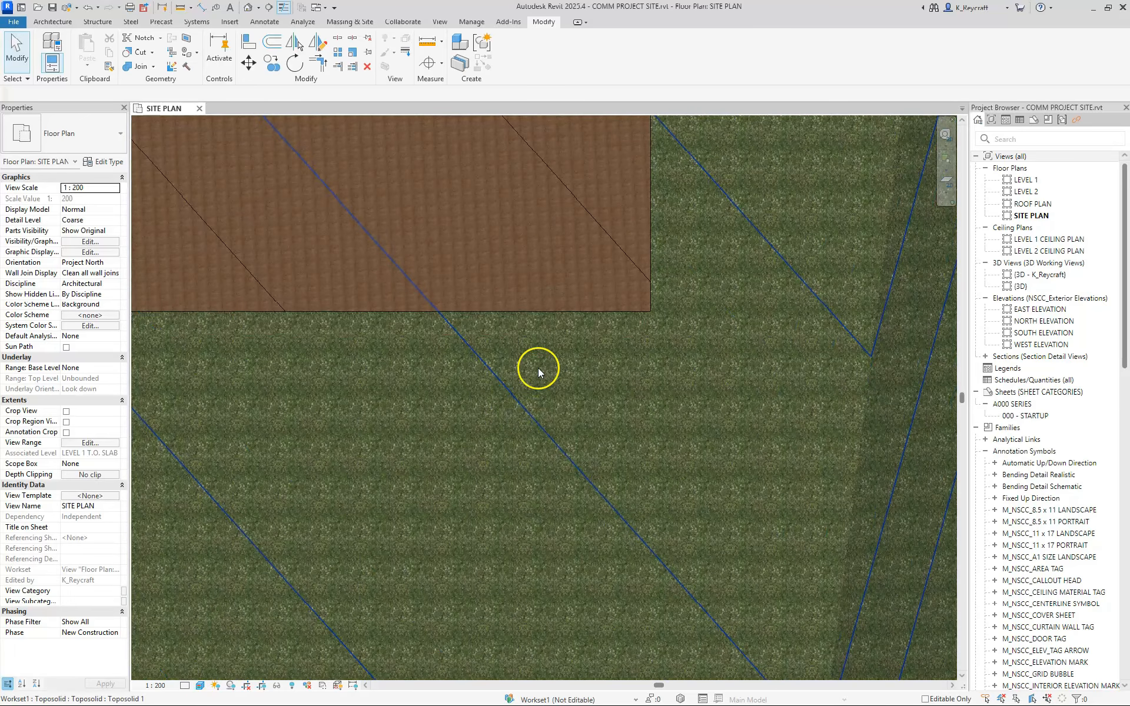
{"action": "scroll", "coordinate": [525, 239], "scroll_direction": "up", "scroll_amount": 4}
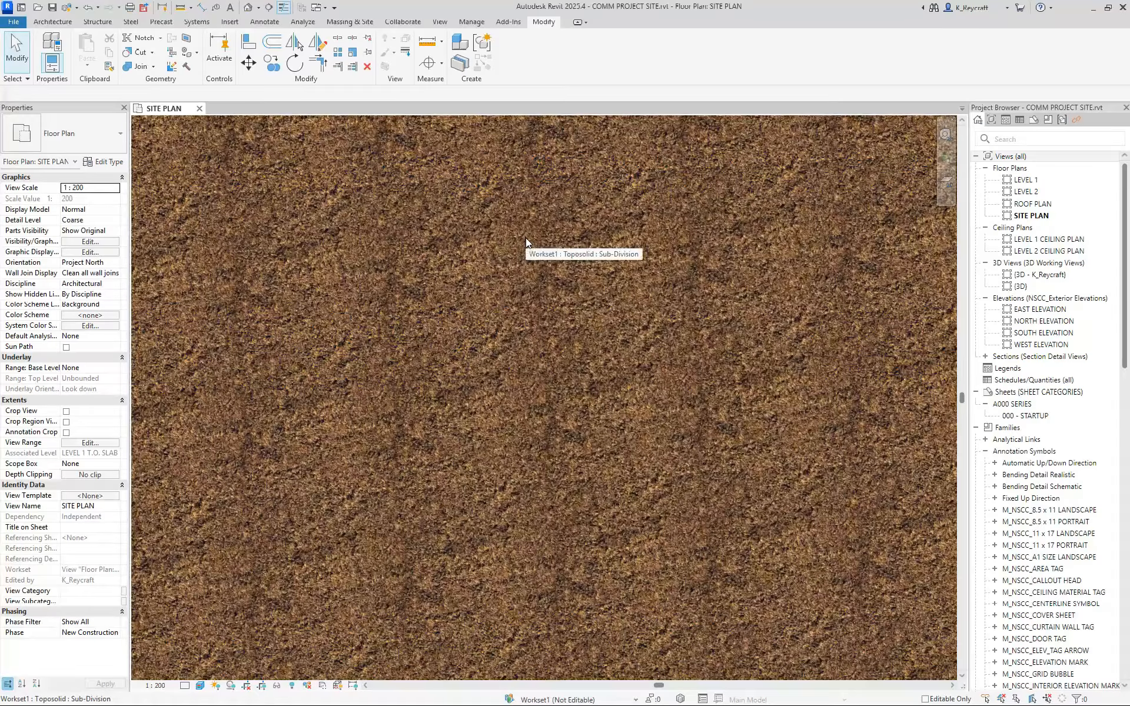
{"action": "scroll", "coordinate": [525, 238], "scroll_direction": "down", "scroll_amount": 5}
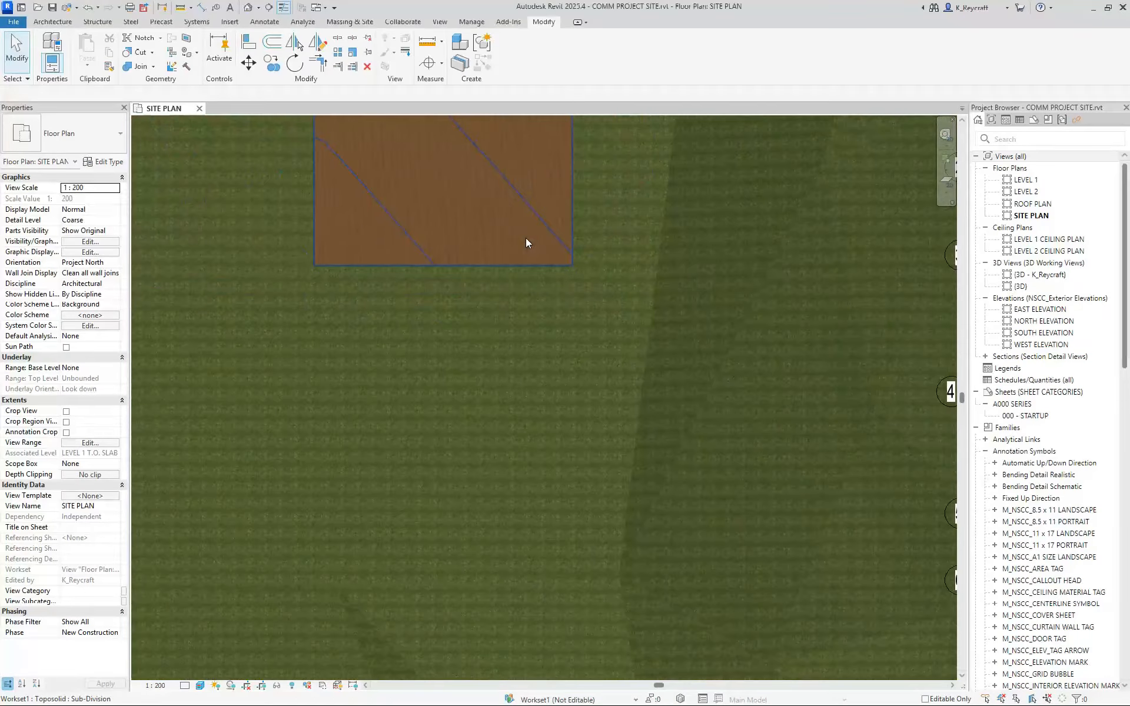
{"action": "scroll", "coordinate": [538, 362], "scroll_direction": "up", "scroll_amount": 5}
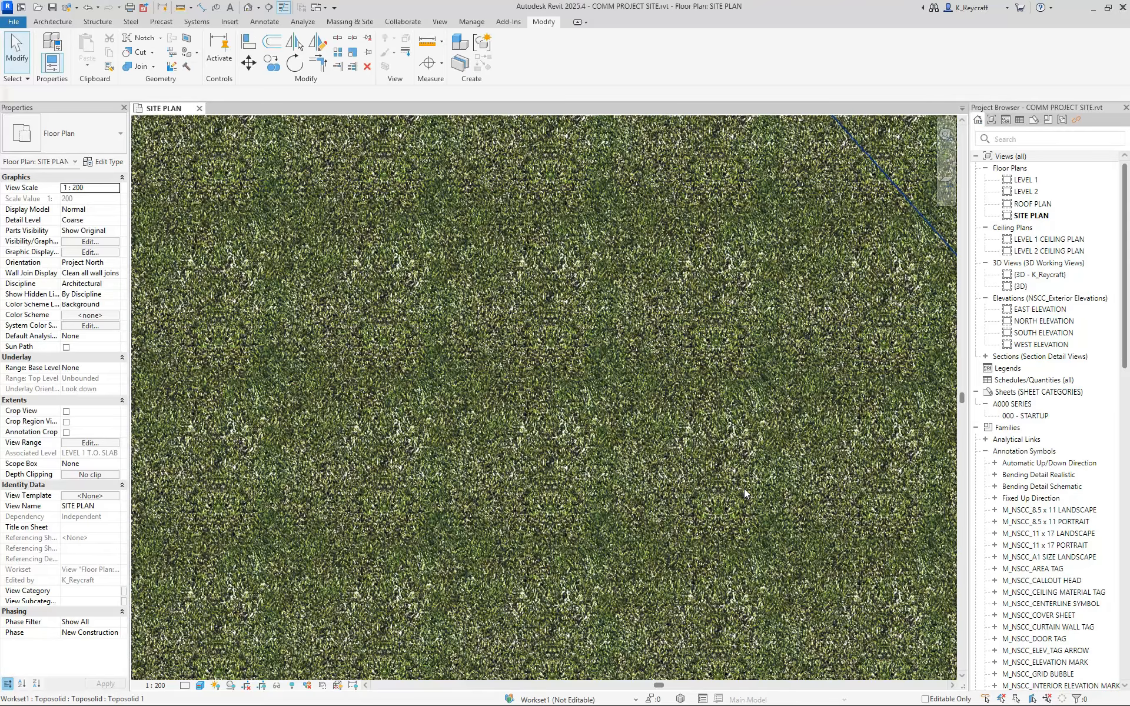
{"action": "scroll", "coordinate": [285, 486], "scroll_direction": "down", "scroll_amount": 5}
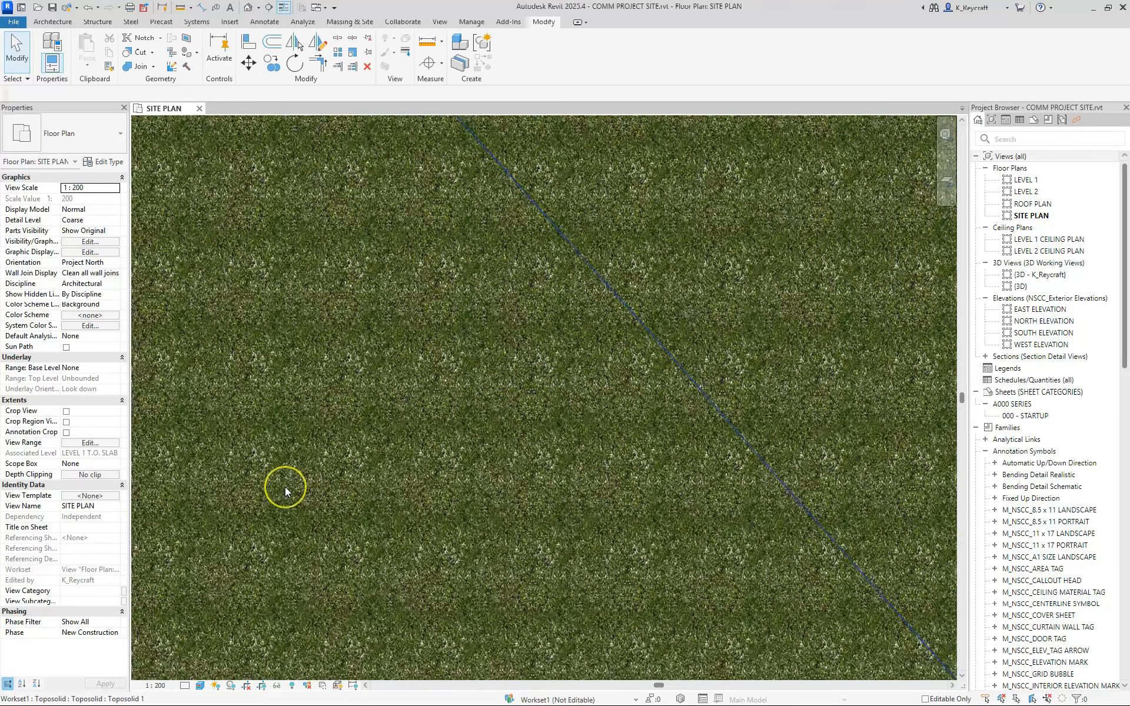
{"action": "scroll", "coordinate": [285, 486], "scroll_direction": "down", "scroll_amount": 7}
{"action": "scroll", "coordinate": [262, 445], "scroll_direction": "up", "scroll_amount": 1}
{"action": "middle_click_drag", "start_coordinate": [260, 445], "coordinate": [441, 395]}
{"action": "scroll", "coordinate": [447, 510], "scroll_direction": "down", "scroll_amount": 2}
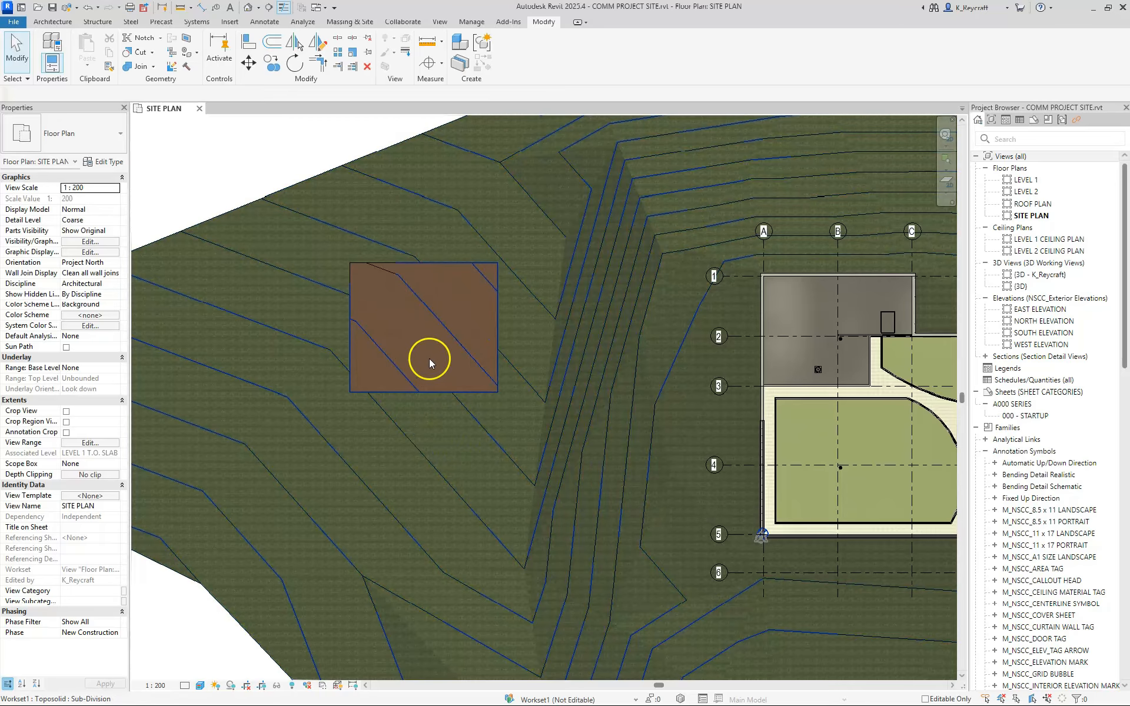
{"action": "scroll", "coordinate": [432, 361], "scroll_direction": "down", "scroll_amount": 1}
{"action": "scroll", "coordinate": [432, 362], "scroll_direction": "down", "scroll_amount": 1}
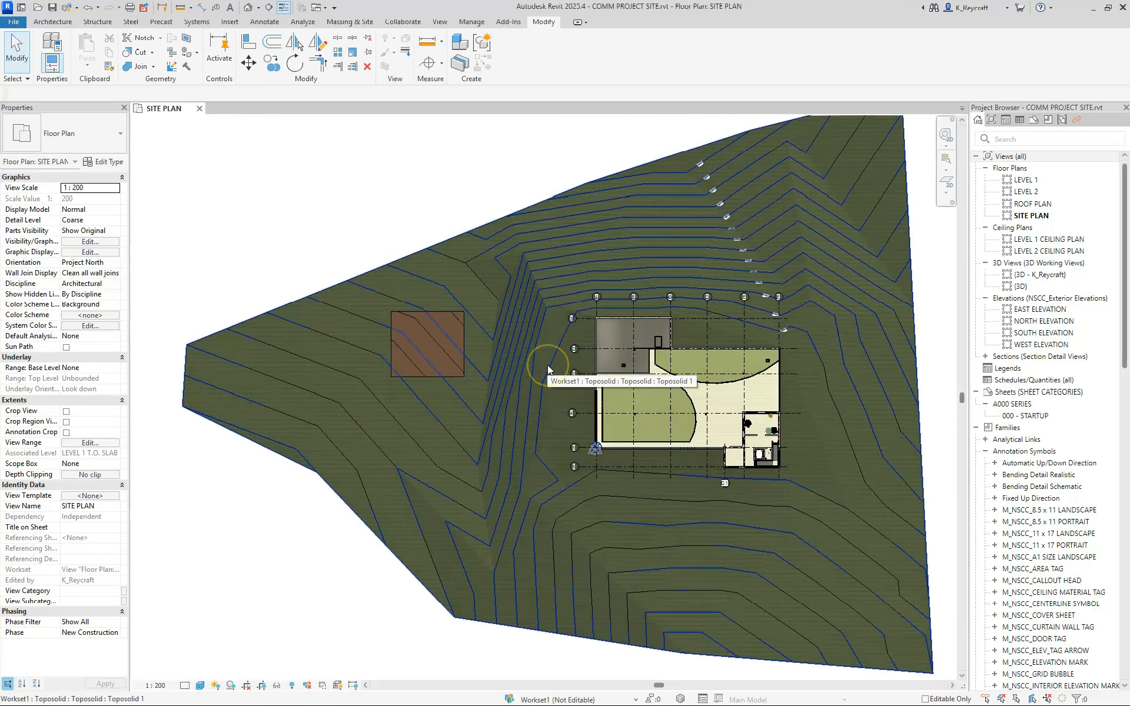
- Delete the soil sub-division west of the building and return the site plan to the Hidden Line visual style
{"action": "left_click", "coordinate": [457, 365]}
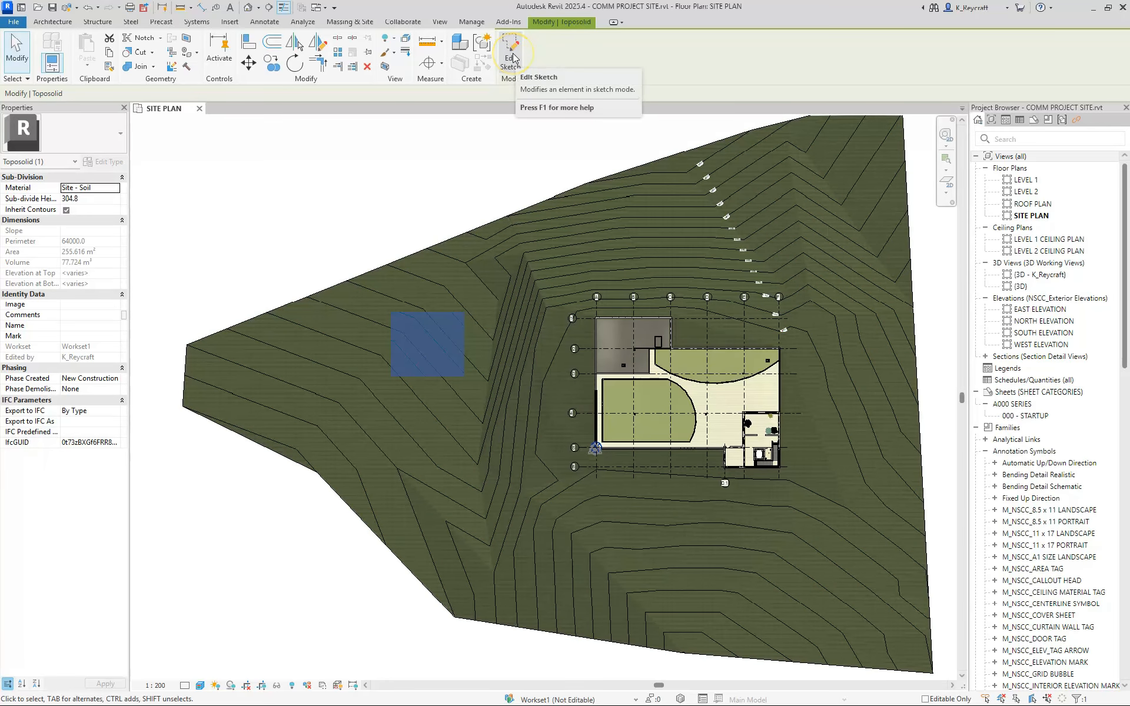
{"action": "left_click", "coordinate": [328, 203]}
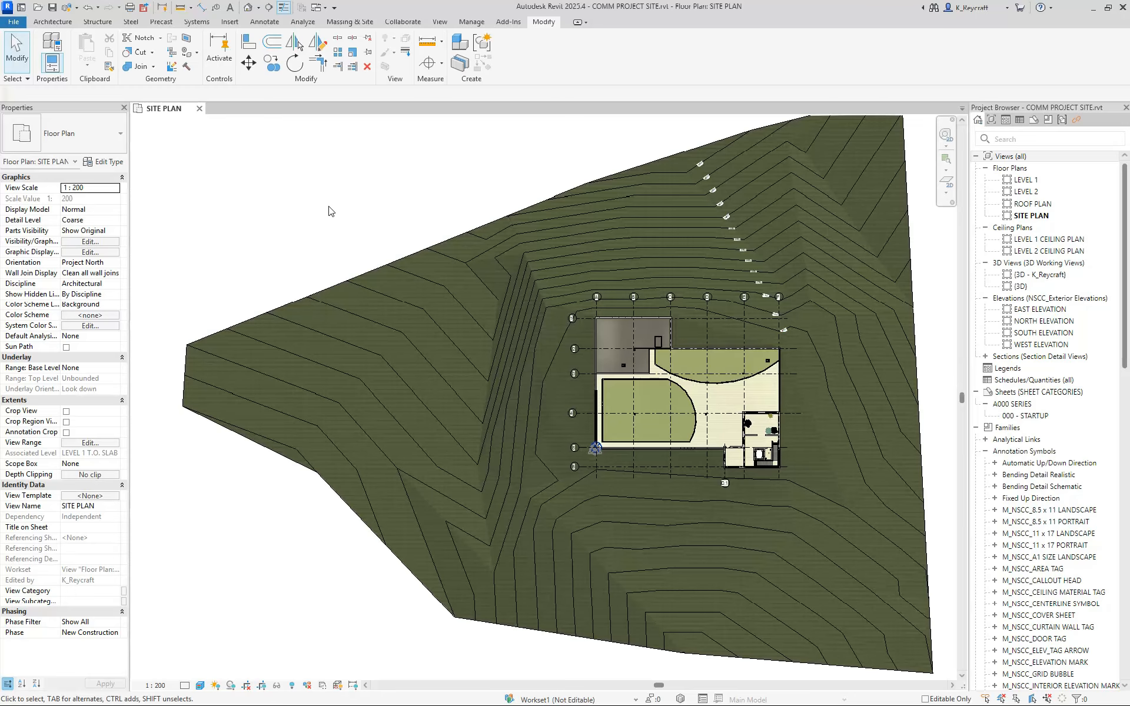
{"action": "left_click", "coordinate": [200, 685]}
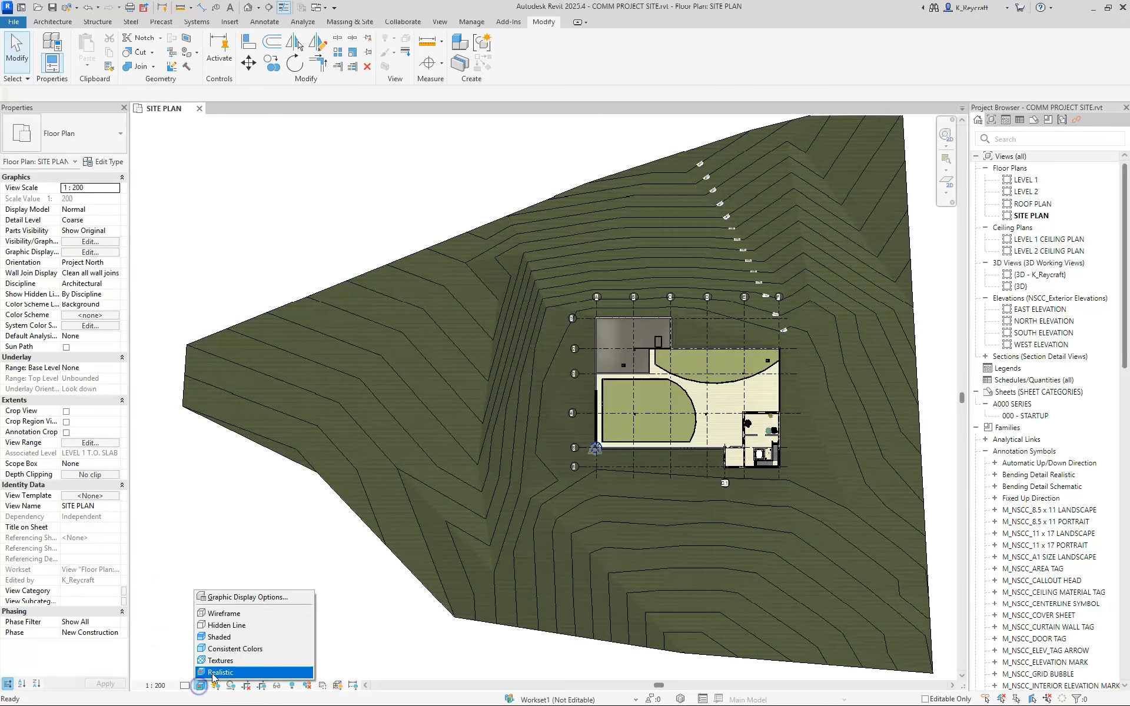
{"action": "left_click", "coordinate": [235, 626]}
{"action": "scroll", "coordinate": [159, 345], "scroll_direction": "down", "scroll_amount": 1}
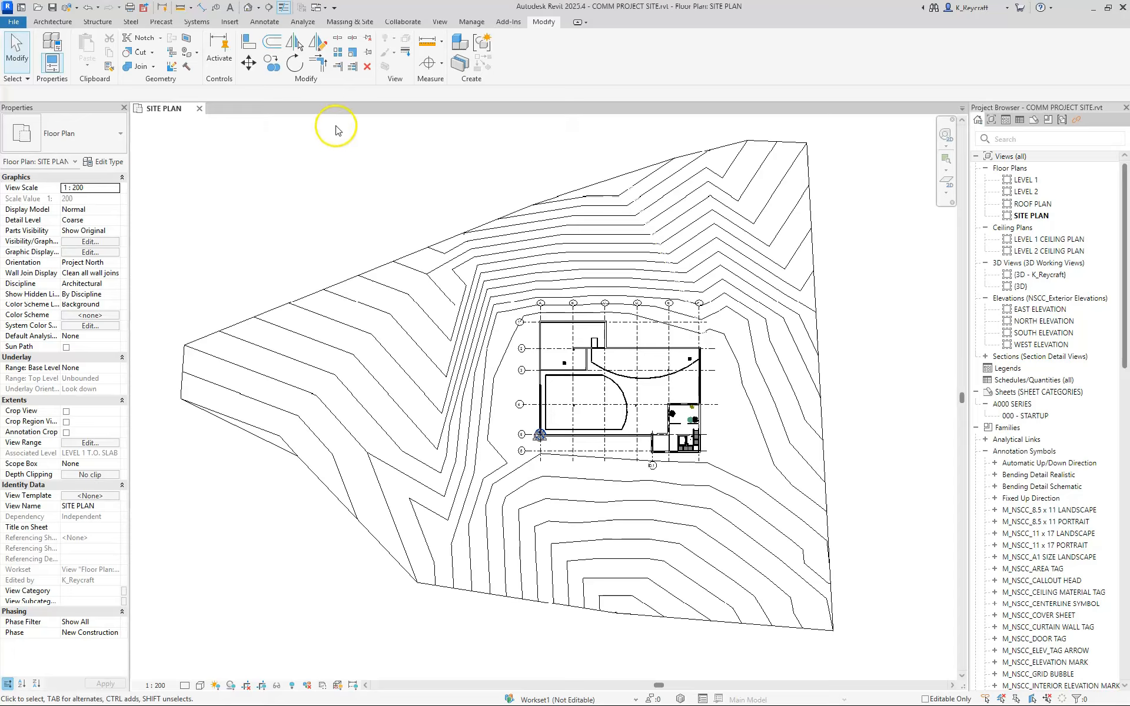
- Split the site toposolid with a rectangle about 26000 wide by 20000 high on the slope west of the building
{"action": "left_click", "coordinate": [337, 40]}
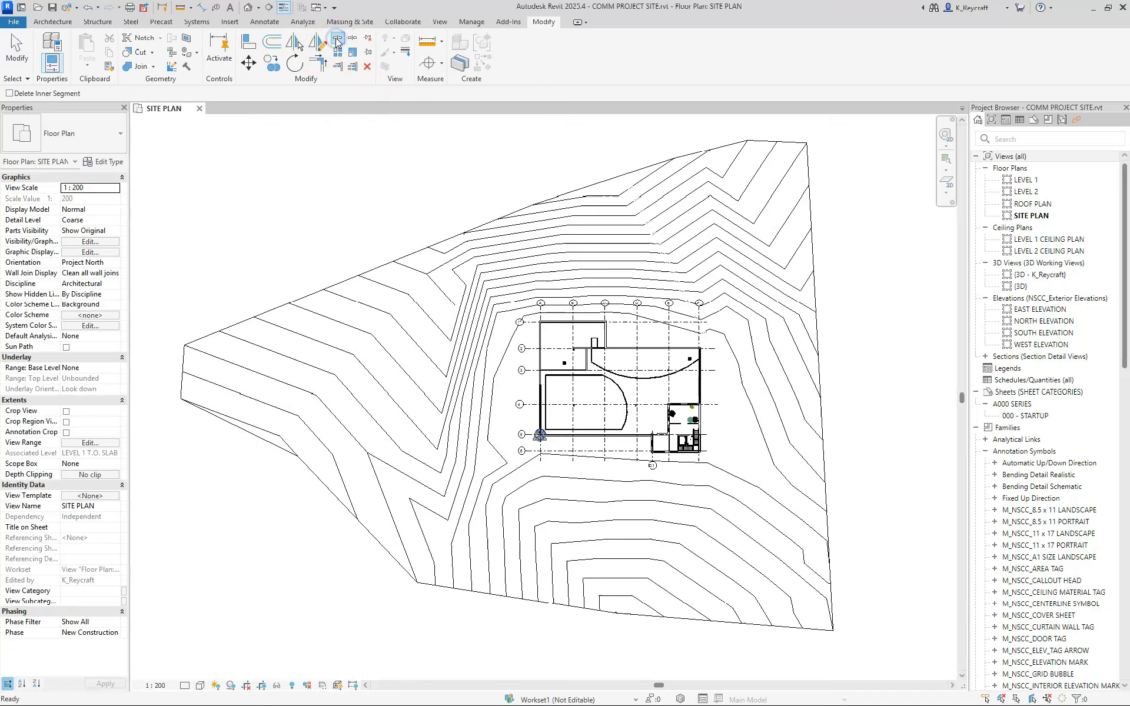
{"action": "left_click", "coordinate": [367, 309]}
{"action": "left_click", "coordinate": [533, 41]}
{"action": "left_click", "coordinate": [544, 39]}
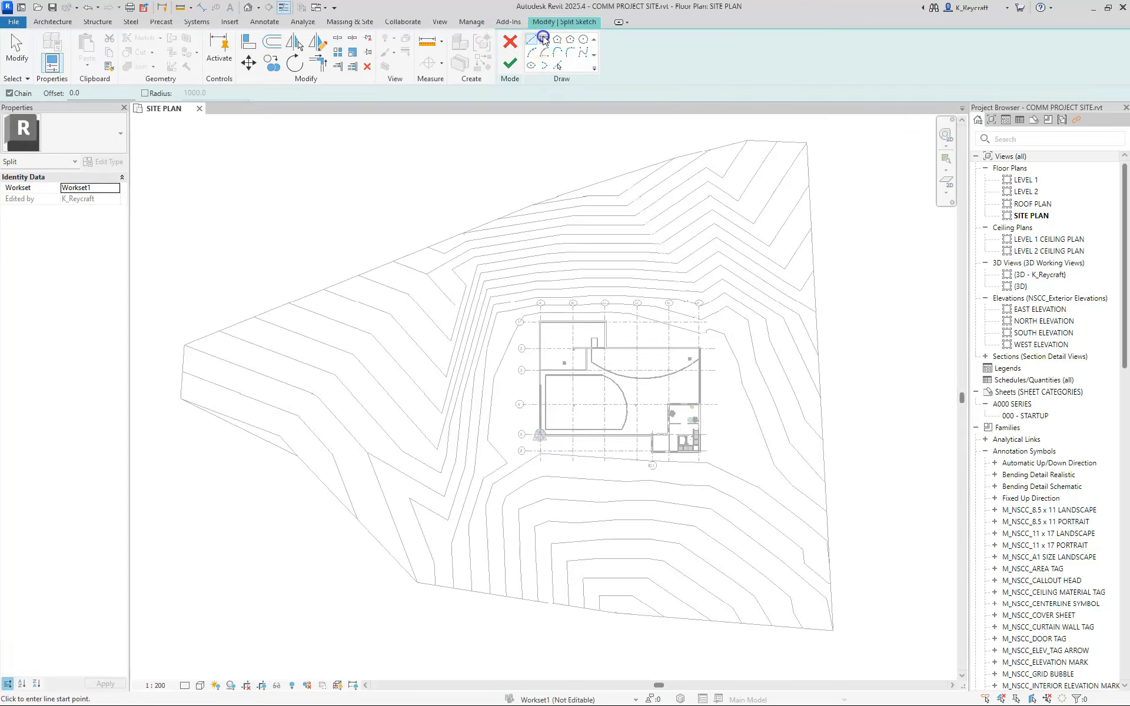
{"action": "left_click", "coordinate": [352, 318]}
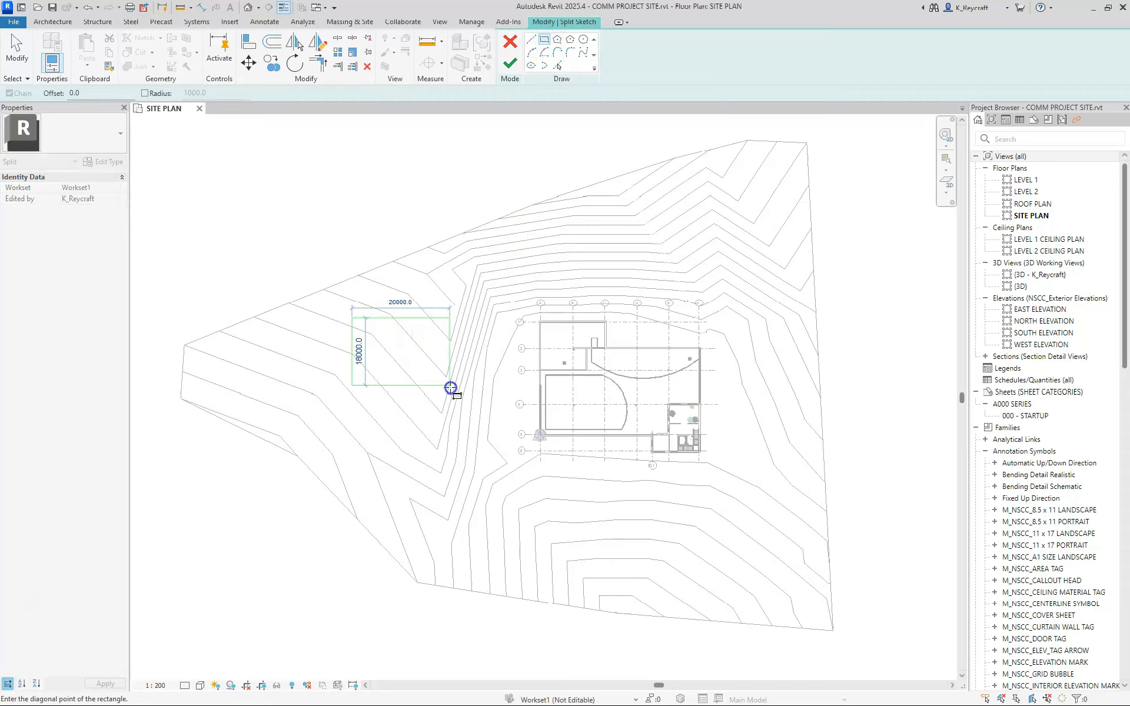
{"action": "left_click", "coordinate": [448, 394]}
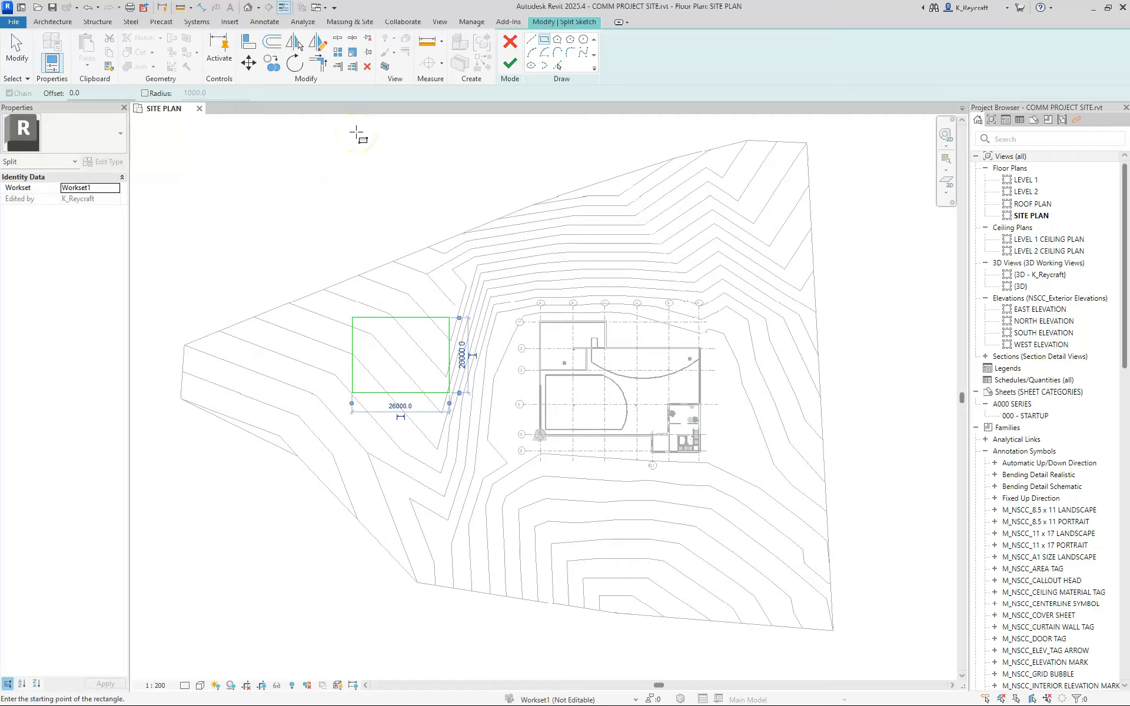
{"action": "left_click", "coordinate": [509, 65]}
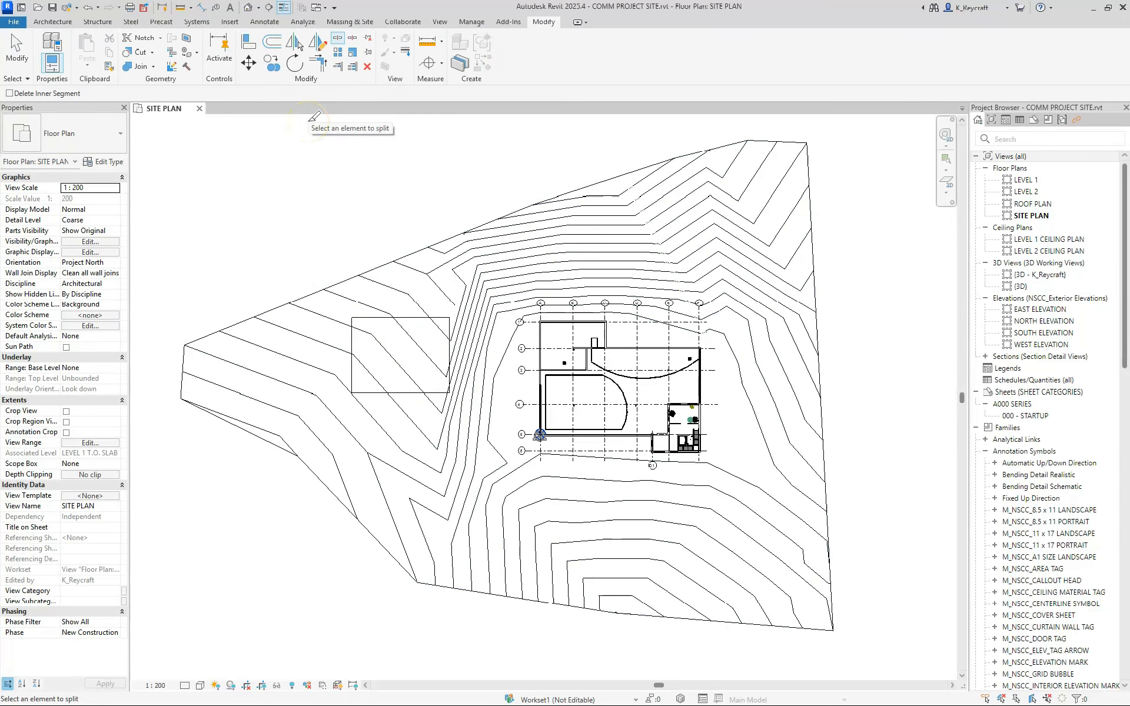
- Delete the split-off rectangular piece west of the building and inspect the toposolid in the 3D INSTRUCTION VIEW before returning to the site plan
{"action": "left_click", "coordinate": [404, 348]}
{"action": "left_click", "coordinate": [581, 316]}
{"action": "left_click", "coordinate": [240, 186]}
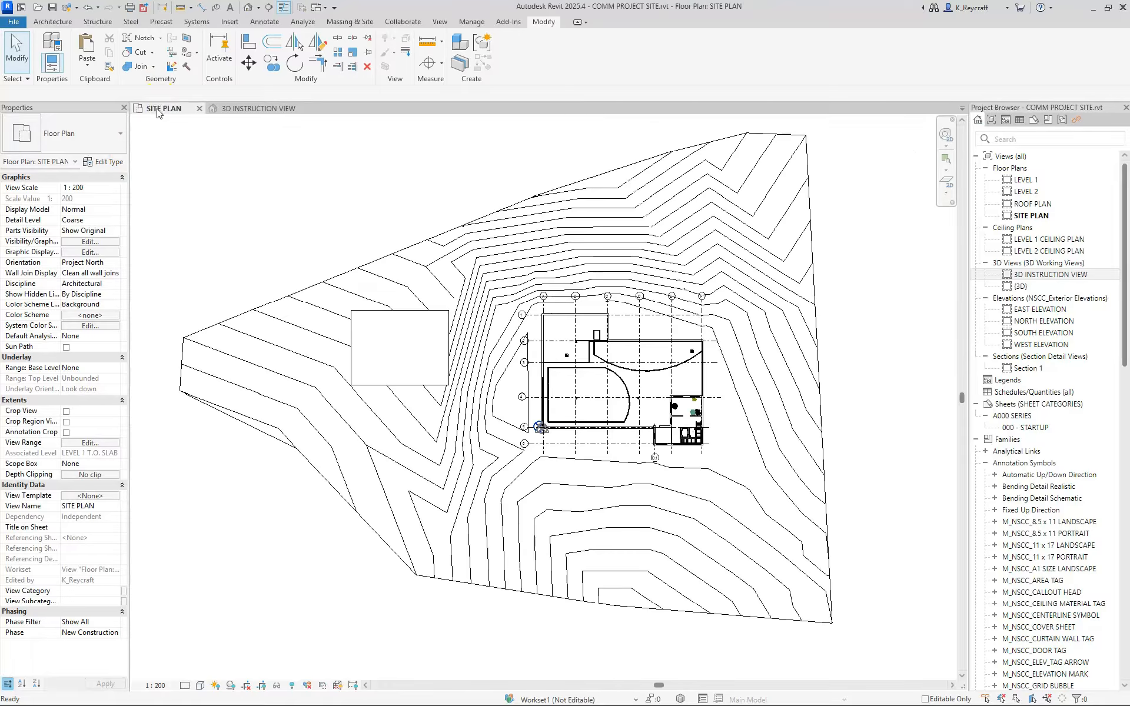
{"action": "left_click", "coordinate": [243, 111]}
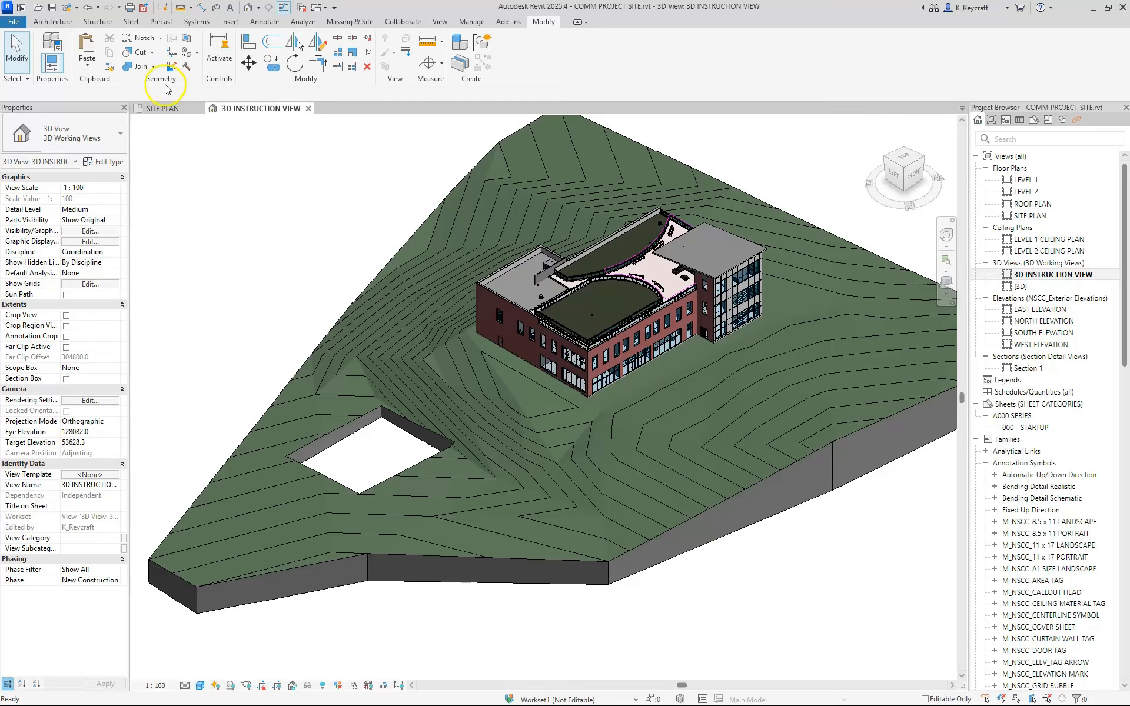
{"action": "left_click", "coordinate": [164, 108]}
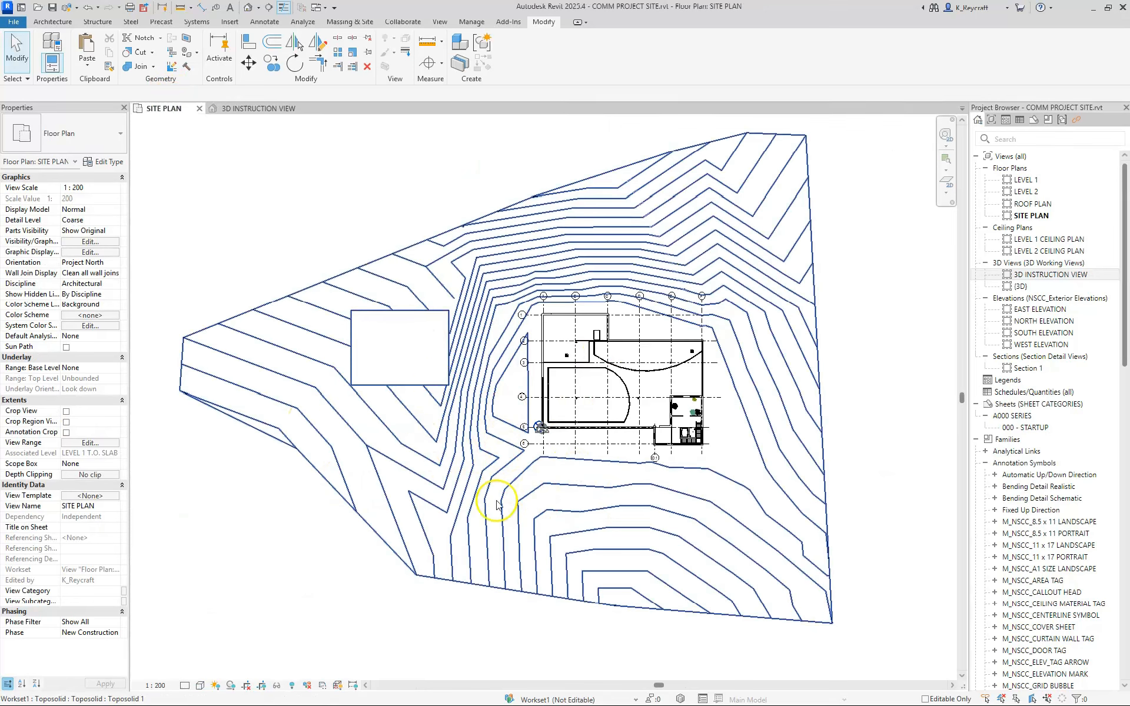
- Split the site toposolid with a second rectangle about 25000 wide by 14000 high, just south of the rectangular hole
{"action": "left_click", "coordinate": [340, 40]}
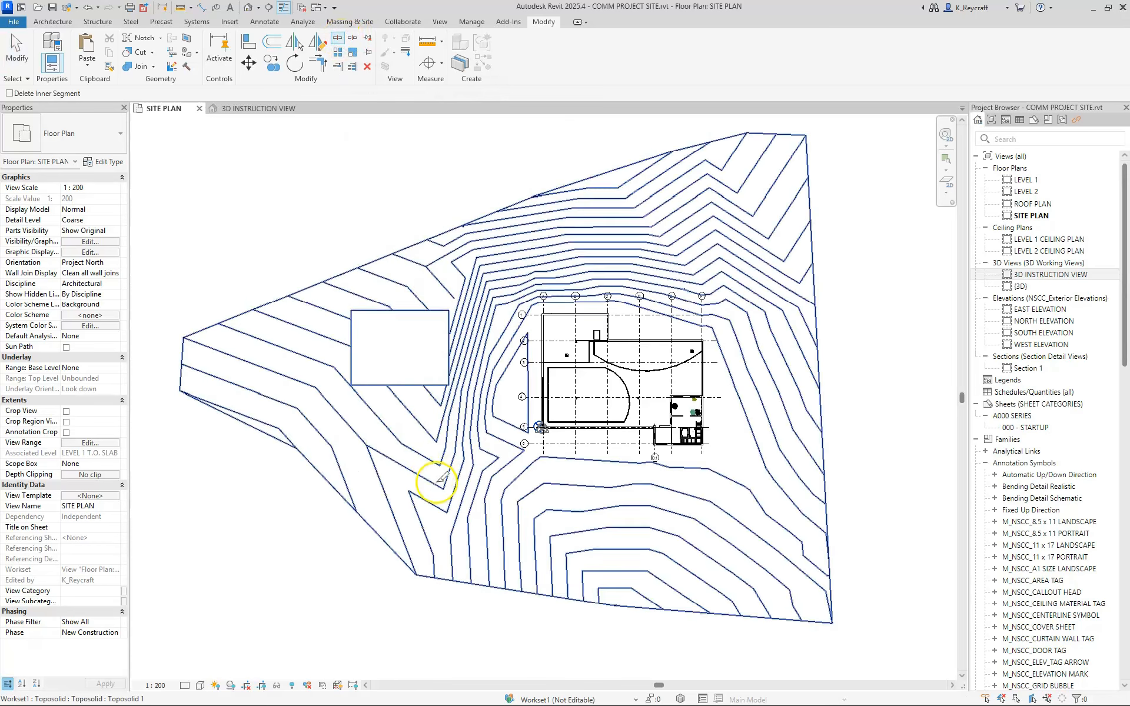
{"action": "left_click", "coordinate": [371, 422]}
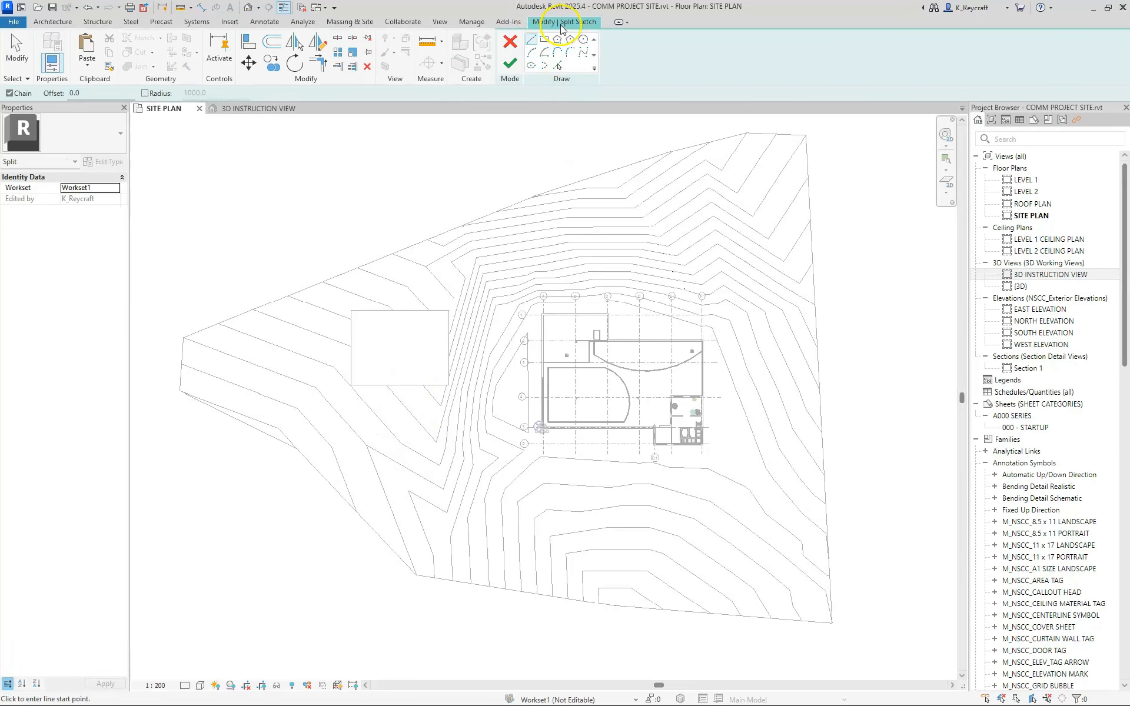
{"action": "left_click", "coordinate": [361, 424]}
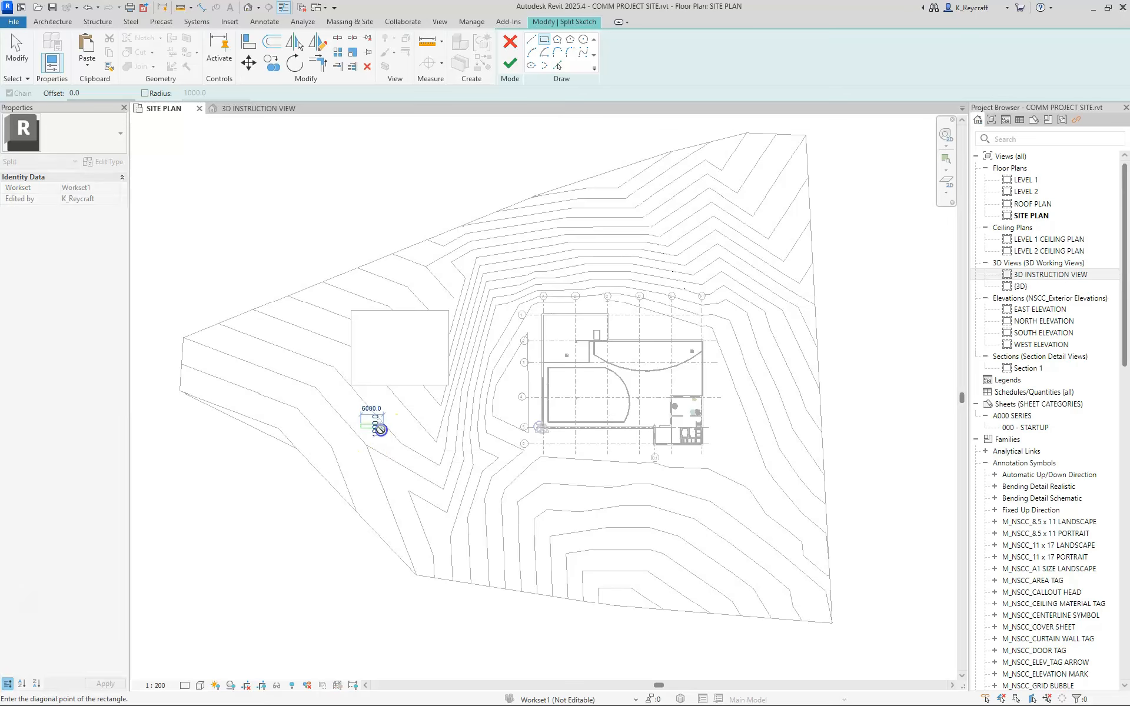
{"action": "left_click", "coordinate": [455, 478]}
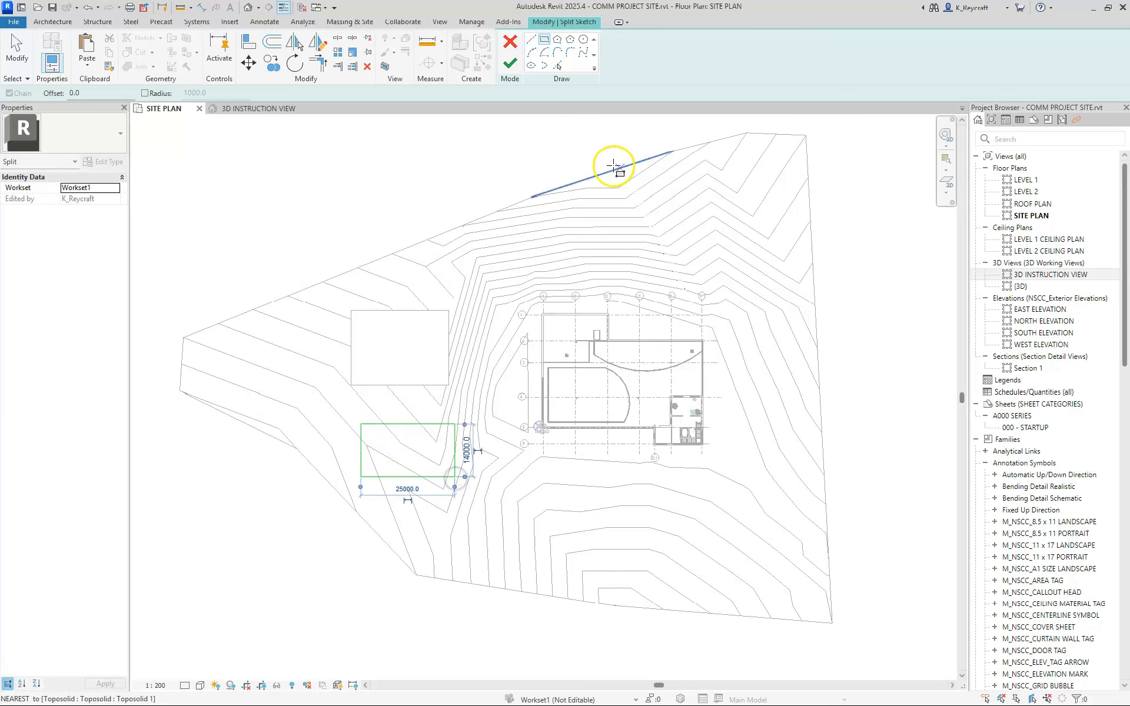
{"action": "left_click", "coordinate": [510, 63]}
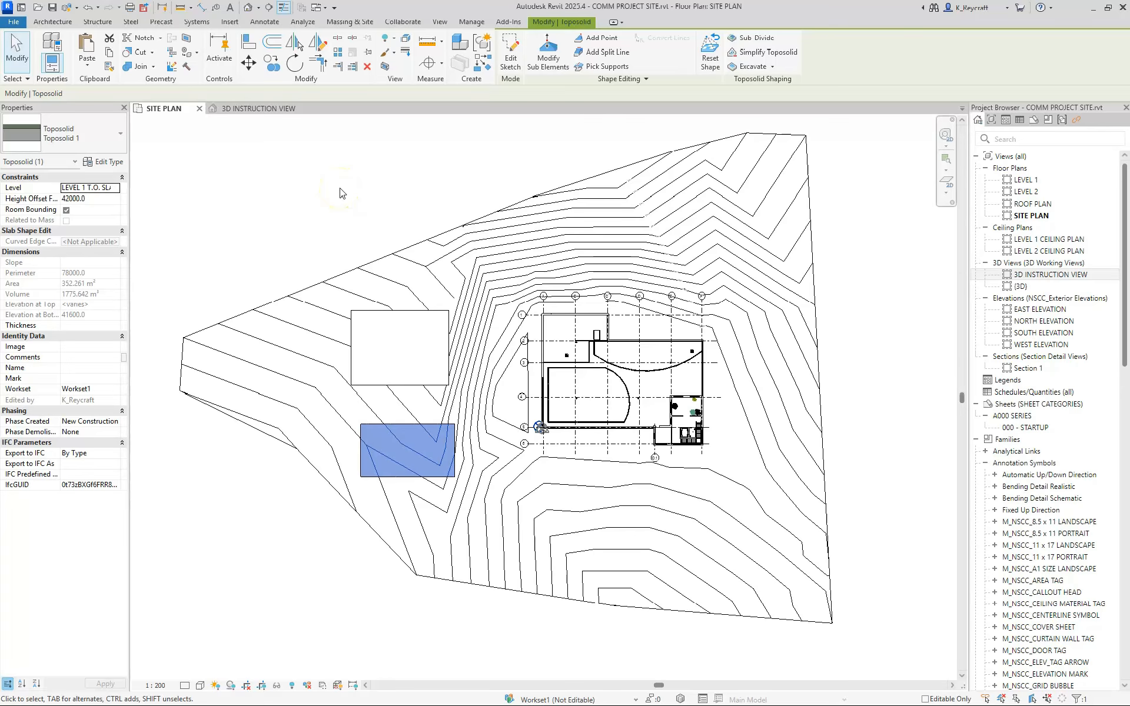
- Tile the site plan and the 3D INSTRUCTION VIEW side by side and frame the second split-off piece in both
{"action": "key", "text": "w"}
{"action": "key", "text": "t"}
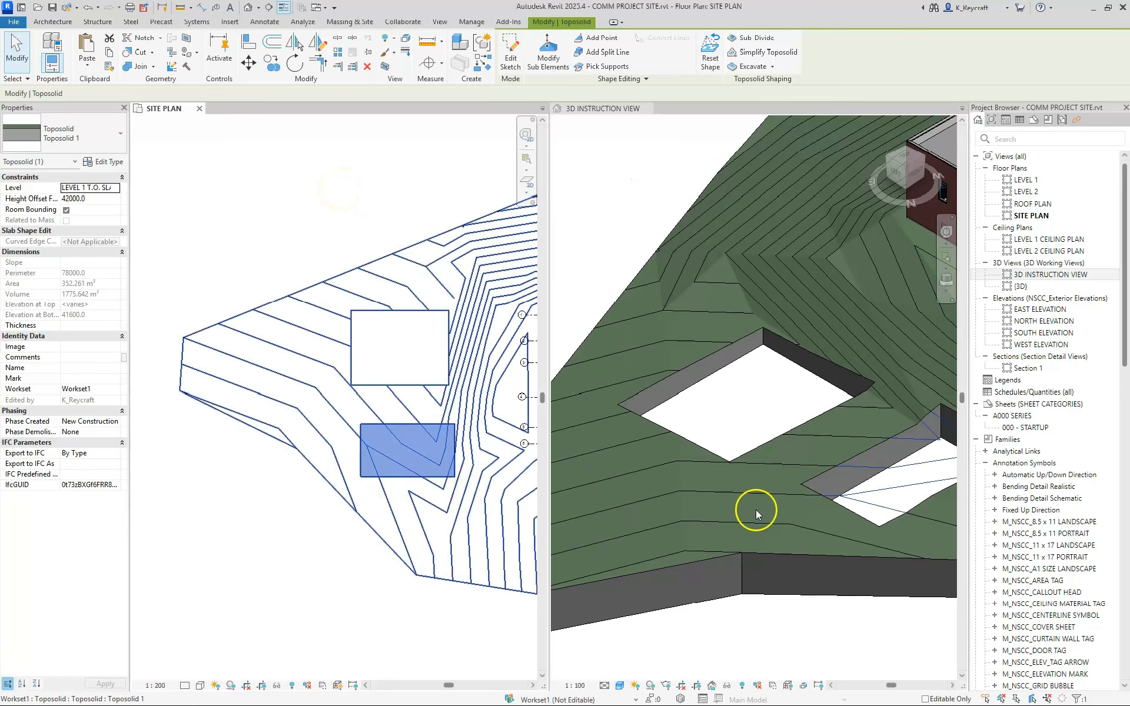
{"action": "left_click", "coordinate": [789, 447]}
{"action": "scroll", "coordinate": [759, 433], "scroll_direction": "up", "scroll_amount": 4}
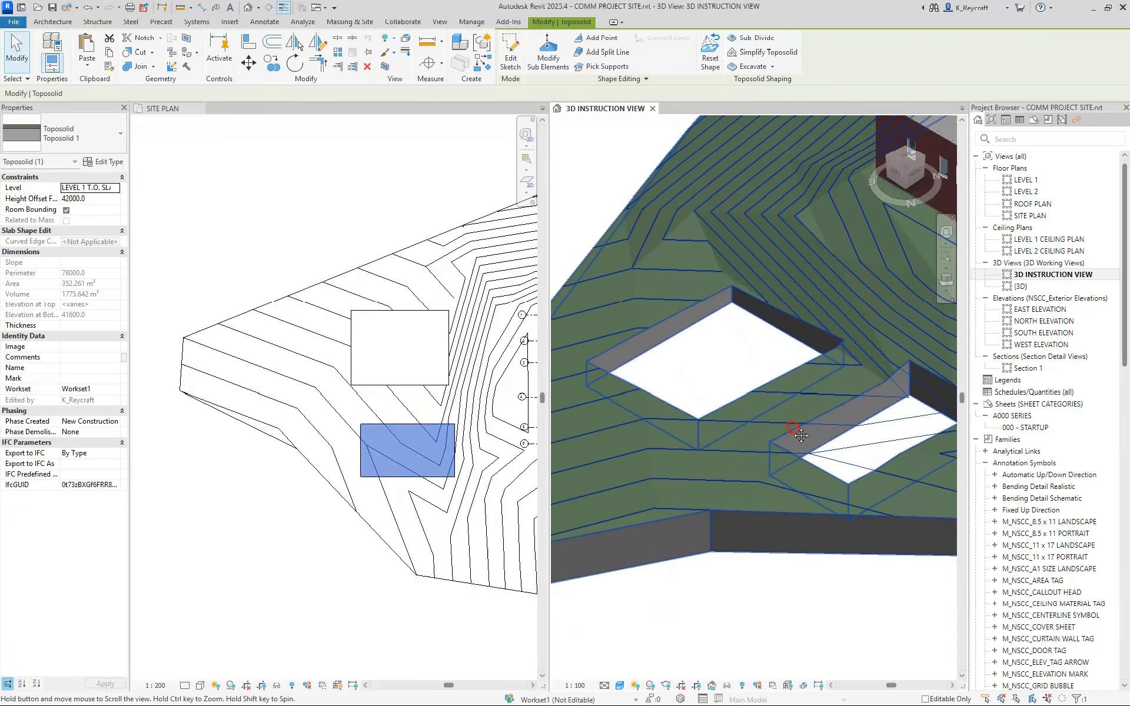
{"action": "left_click", "coordinate": [348, 222]}
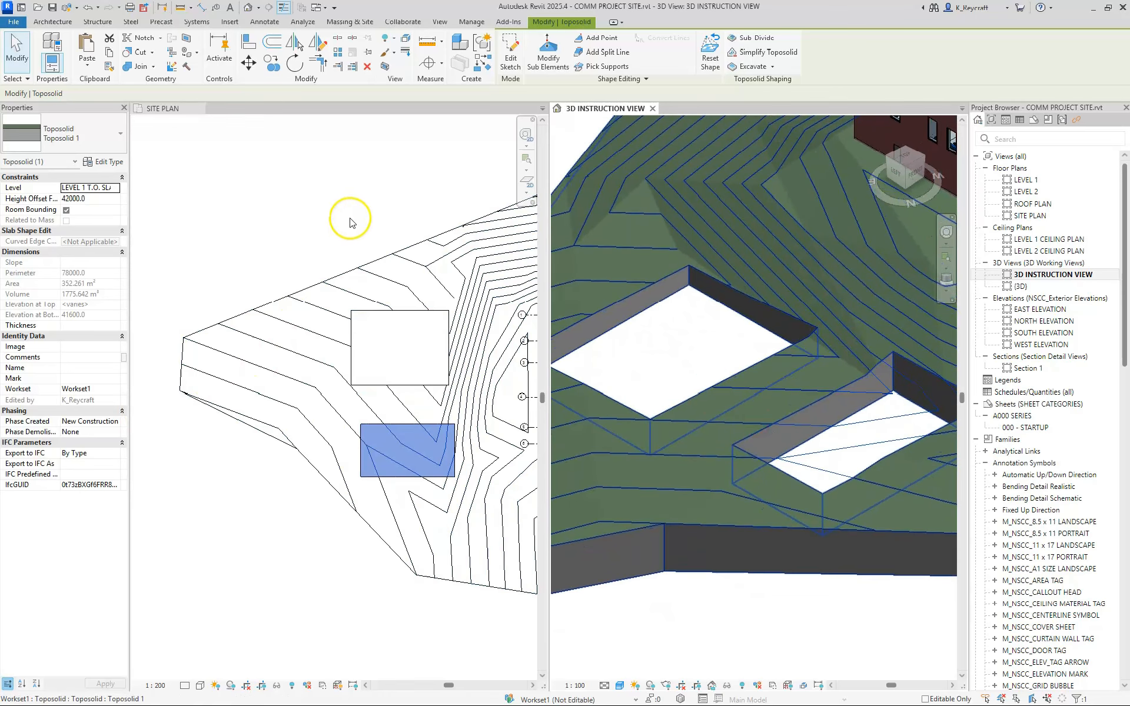
{"action": "left_click", "coordinate": [339, 567]}
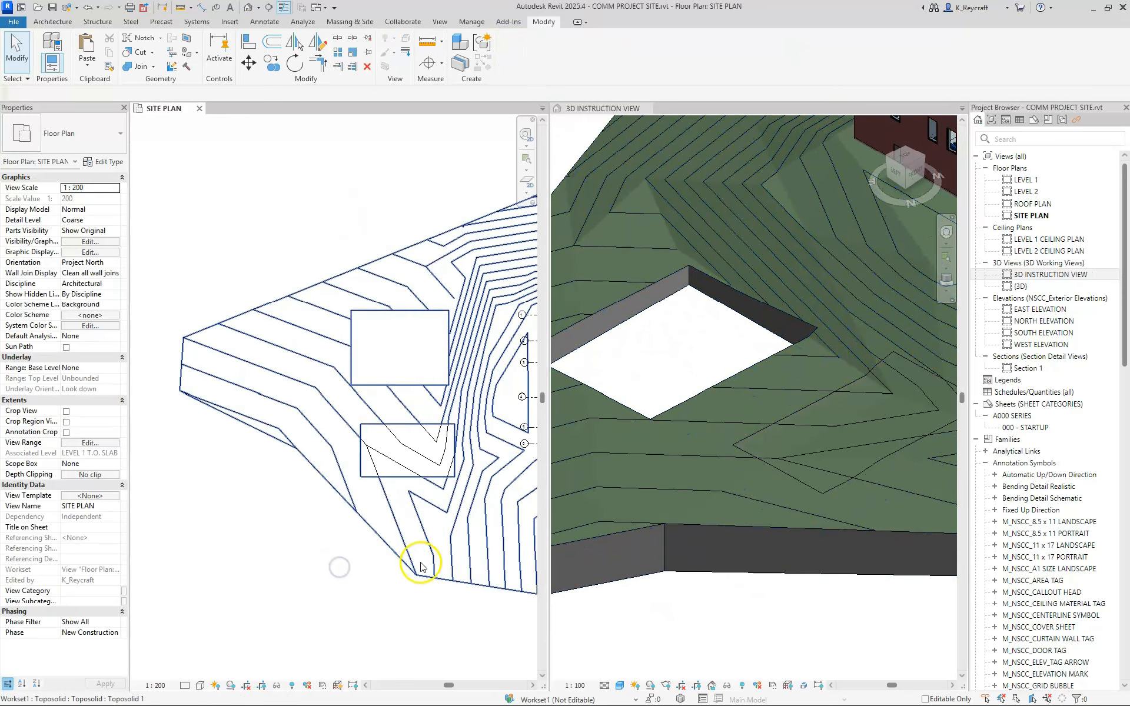
{"action": "scroll", "coordinate": [330, 565], "scroll_direction": "up", "scroll_amount": 2}
{"action": "scroll", "coordinate": [377, 512], "scroll_direction": "up", "scroll_amount": 3}
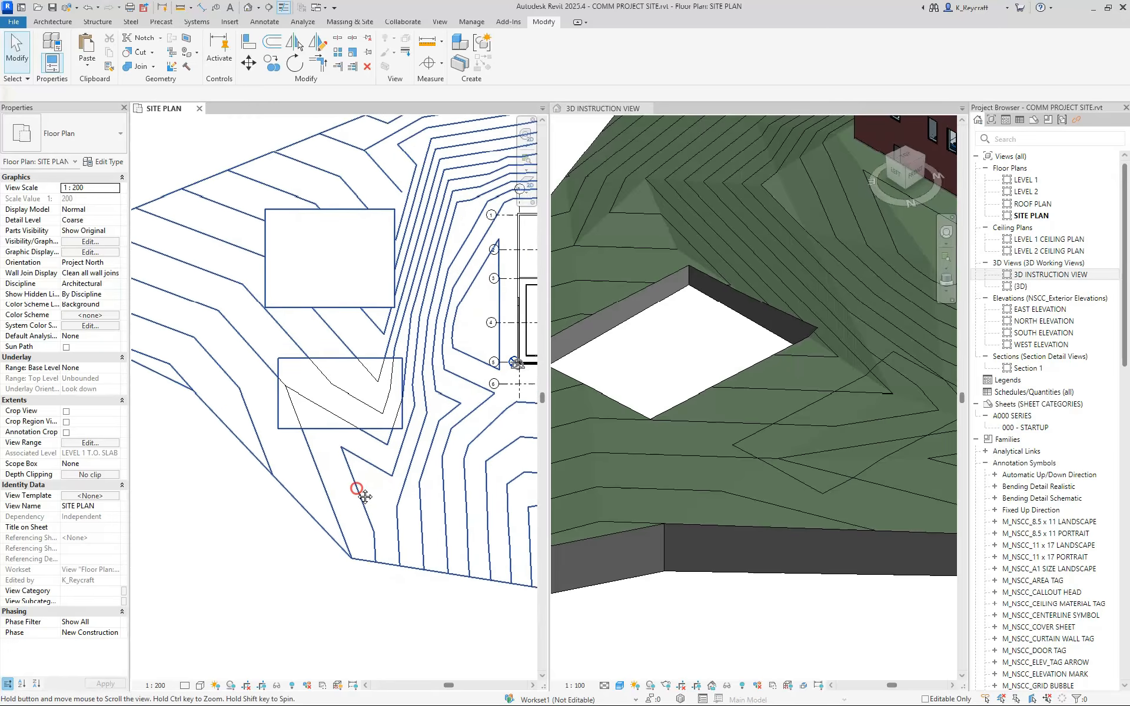
- Edit the sub-elements of the second split-off toposolid piece and delete the intermediate shape points along its north edge and the interior point beside them
{"action": "left_click", "coordinate": [356, 365]}
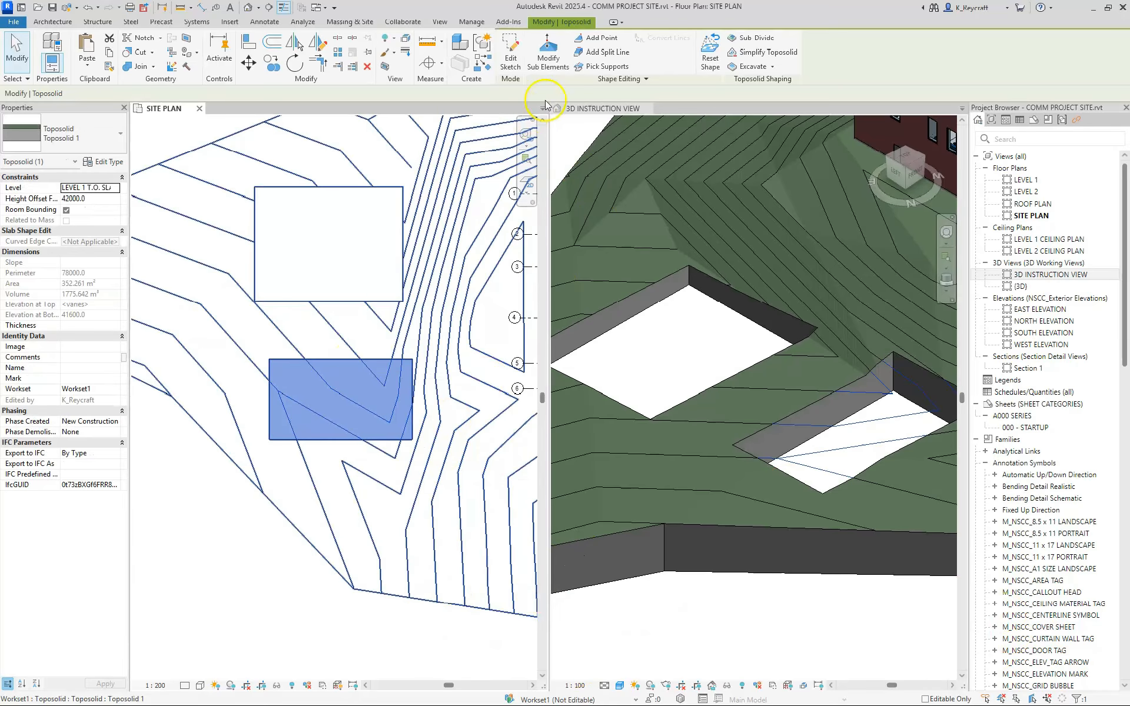
{"action": "left_click", "coordinate": [553, 53]}
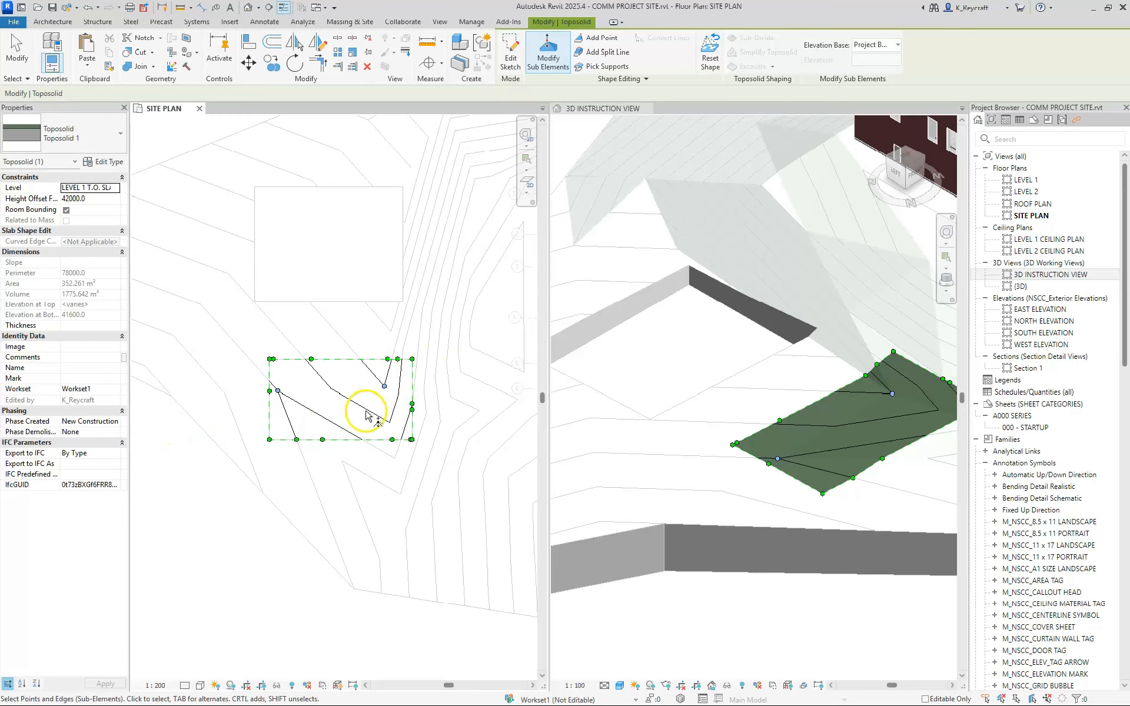
{"action": "left_click", "coordinate": [311, 359]}
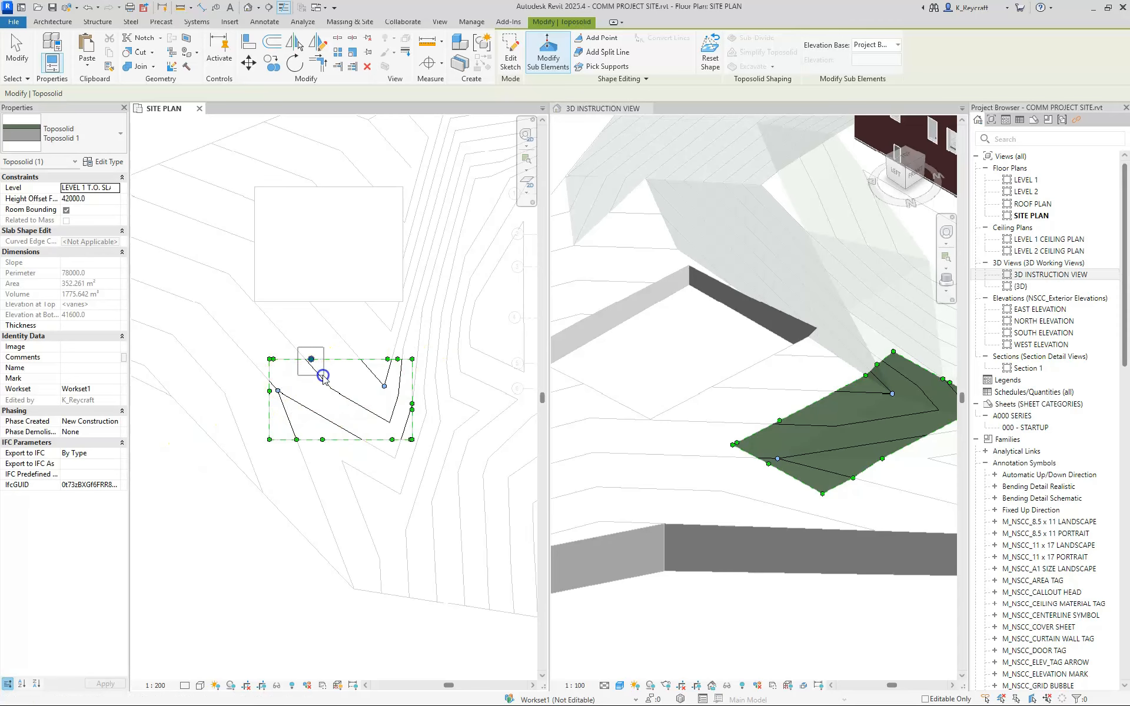
{"action": "left_click", "coordinate": [357, 354]}
{"action": "left_click_drag", "start_coordinate": [361, 349], "coordinate": [403, 408]}
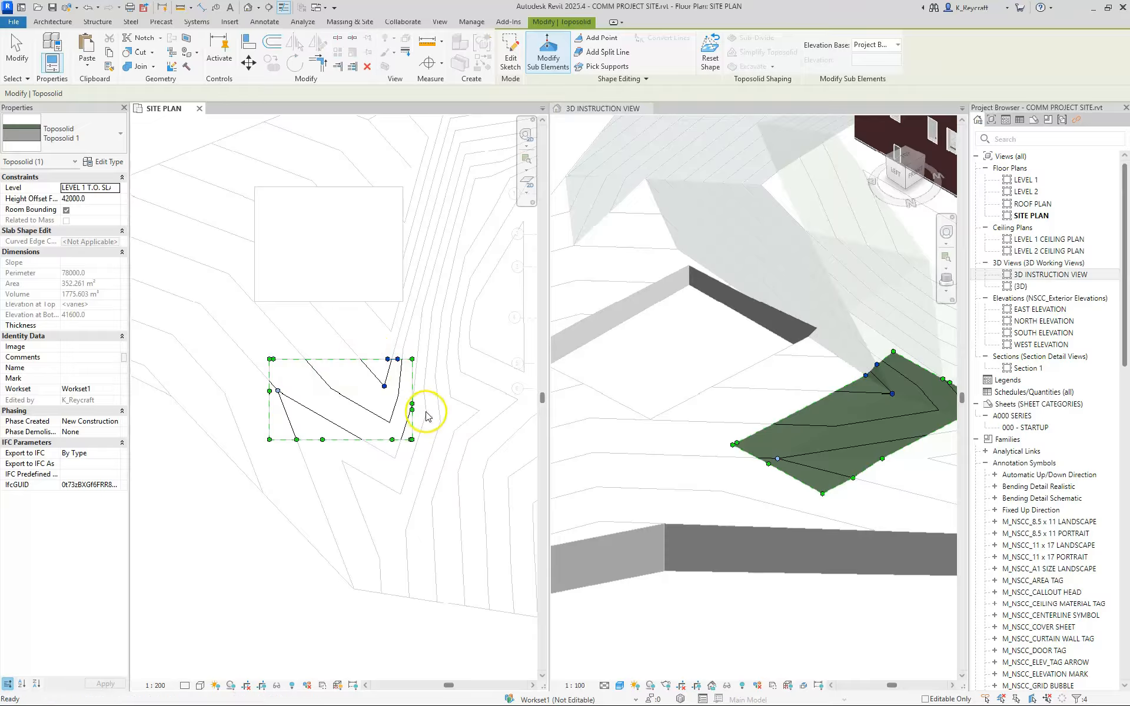
{"action": "key", "text": "Delete"}
- Delete the remaining intermediate shape points in the piece's western interior, along its south edge and midway along its west and east edges
{"action": "left_click_drag", "start_coordinate": [252, 383], "coordinate": [404, 463]}
{"action": "key", "text": "Delete"}
{"action": "key", "text": "Delete"}
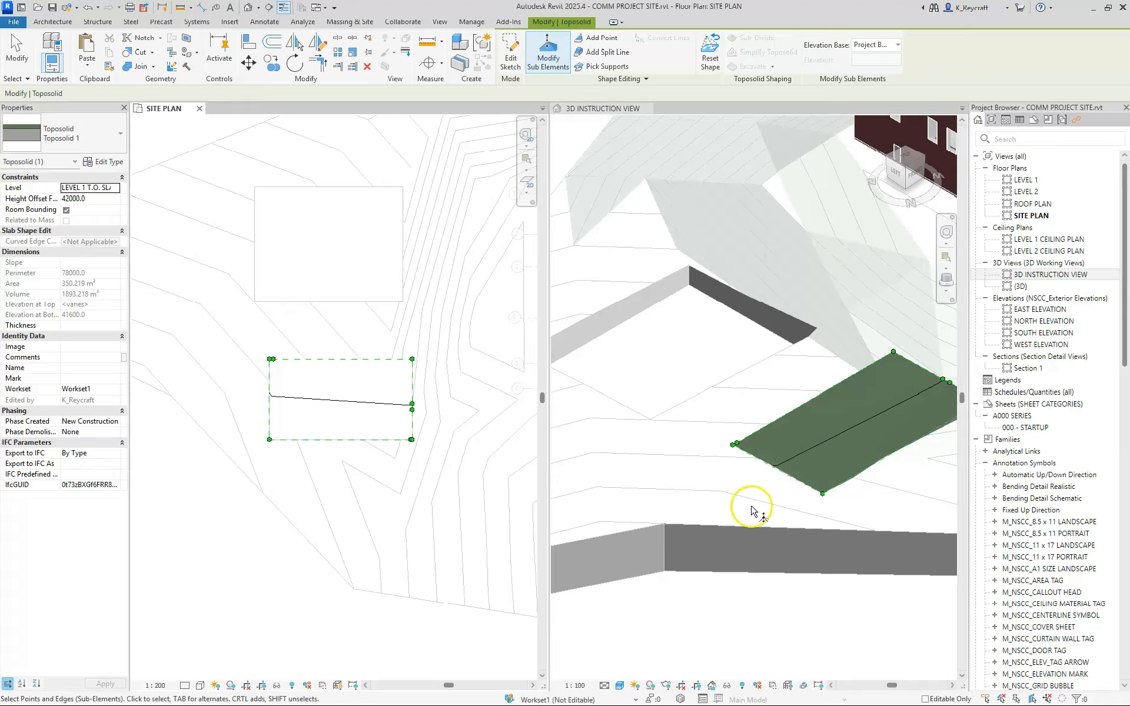
{"action": "left_click_drag", "start_coordinate": [396, 394], "coordinate": [433, 421]}
{"action": "key", "text": "Delete"}
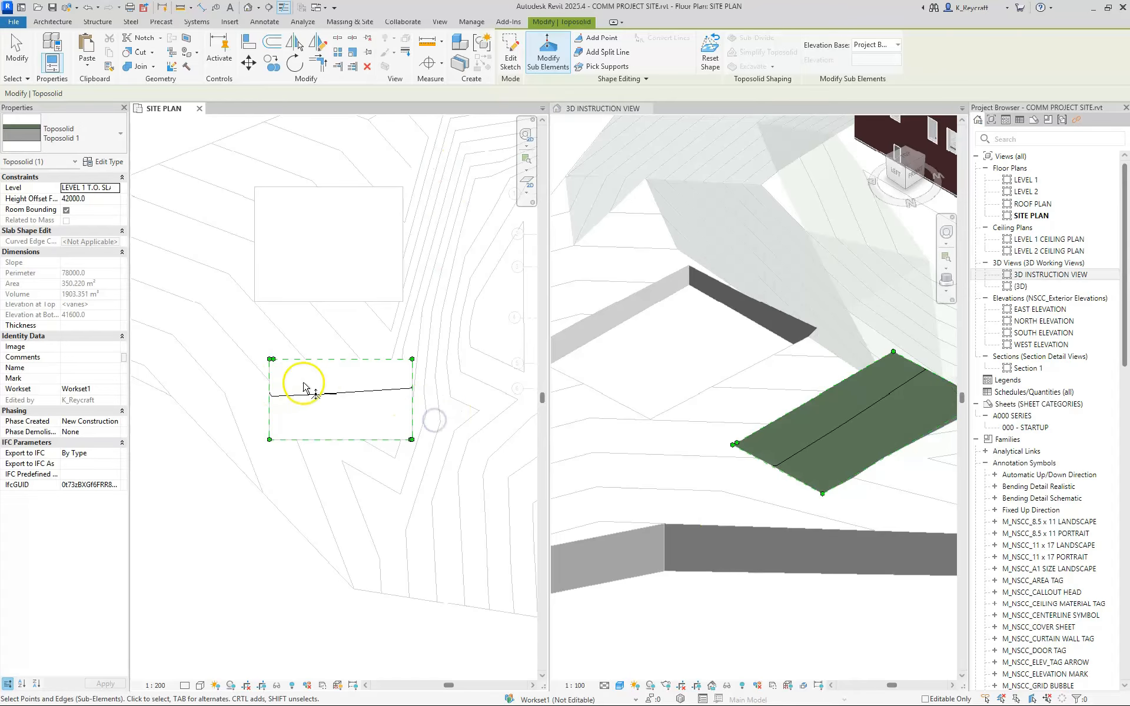
- Delete the extra shape points next to the piece's northwest and southeast corners, keeping only the four corner points
{"action": "scroll", "coordinate": [273, 364], "scroll_direction": "up", "scroll_amount": 2}
{"action": "scroll", "coordinate": [272, 365], "scroll_direction": "up", "scroll_amount": 2}
{"action": "left_click", "coordinate": [275, 361]}
{"action": "key", "text": "Delete"}
{"action": "scroll", "coordinate": [247, 341], "scroll_direction": "down", "scroll_amount": 4}
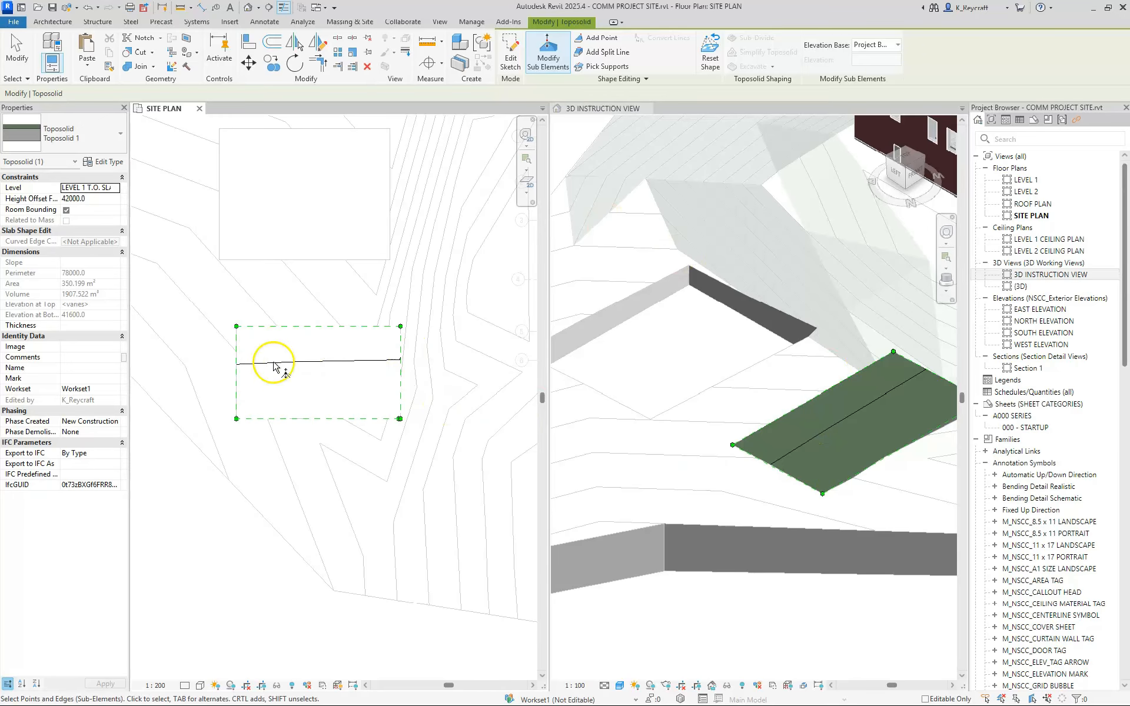
{"action": "scroll", "coordinate": [405, 411], "scroll_direction": "up", "scroll_amount": 3}
{"action": "scroll", "coordinate": [404, 410], "scroll_direction": "up", "scroll_amount": 3}
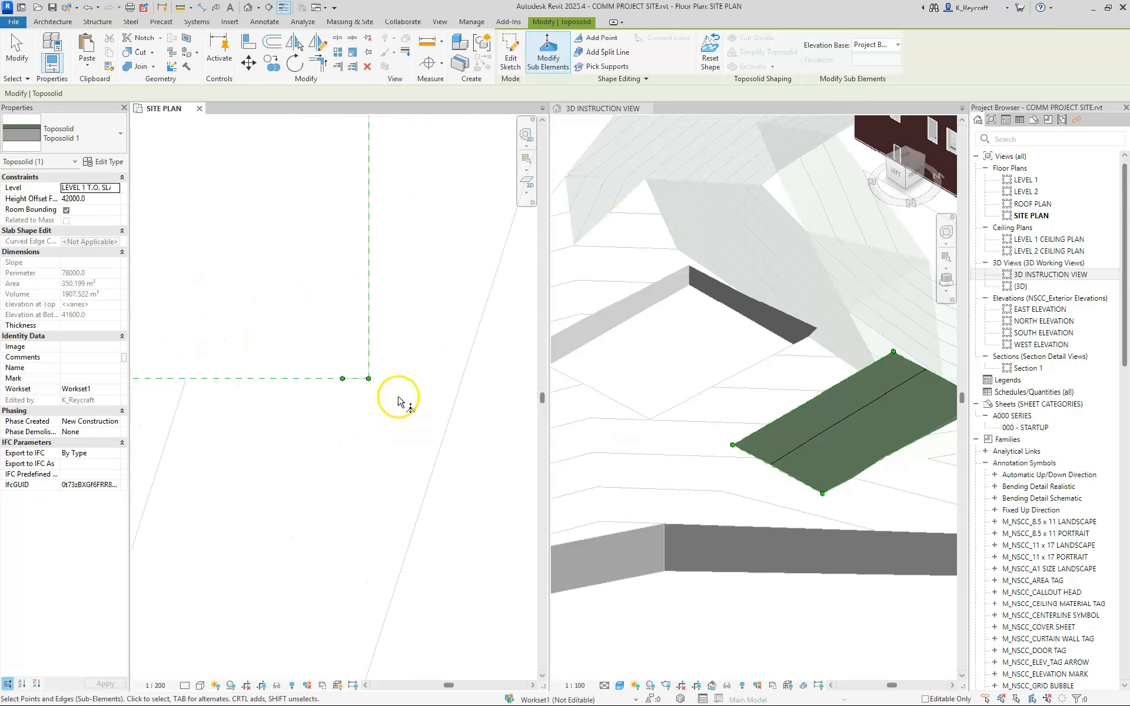
{"action": "left_click", "coordinate": [343, 379]}
{"action": "scroll", "coordinate": [343, 379], "scroll_direction": "down", "scroll_amount": 5}
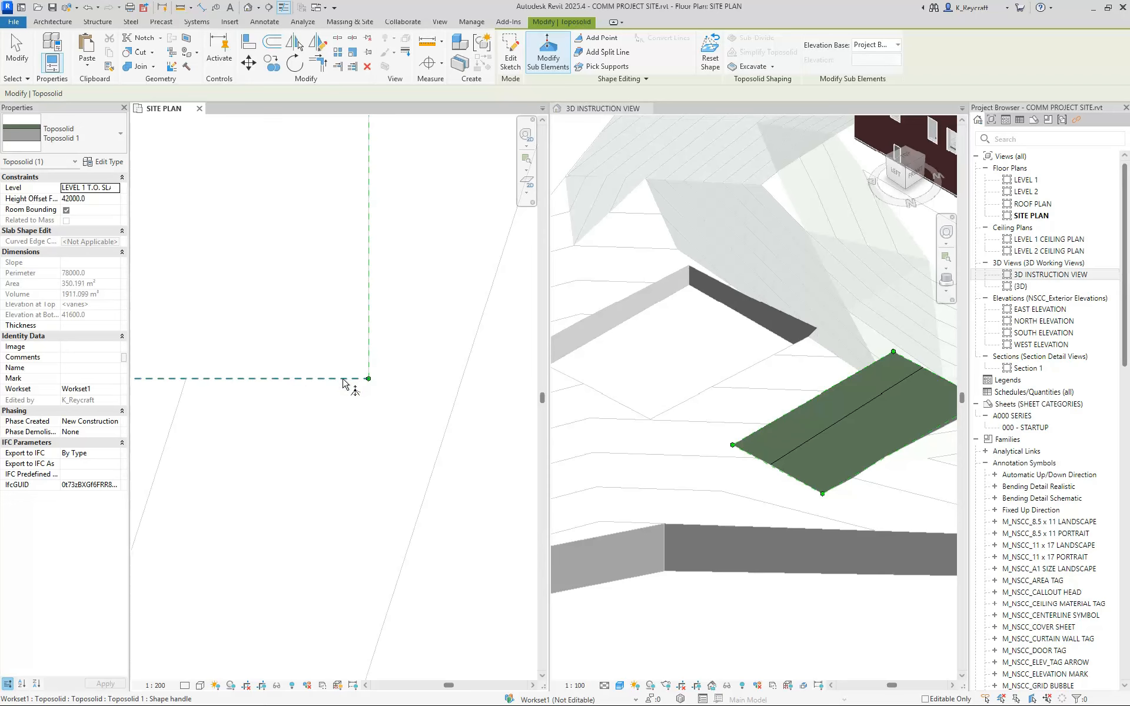
{"action": "left_click", "coordinate": [320, 406]}
{"action": "middle_click_drag", "start_coordinate": [321, 406], "coordinate": [370, 429]}
{"action": "scroll", "coordinate": [371, 429], "scroll_direction": "up", "scroll_amount": 1}
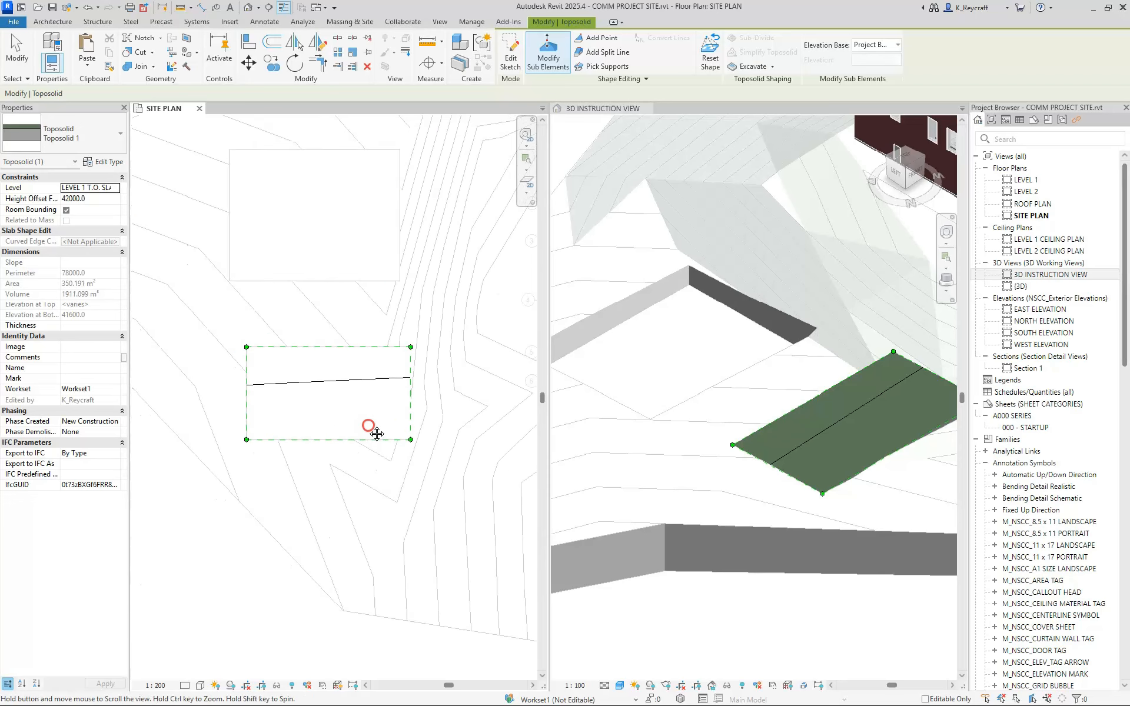
- Set the elevation of the piece's northeast corner point to 48000
{"action": "left_click", "coordinate": [247, 348]}
{"action": "left_click", "coordinate": [258, 345]}
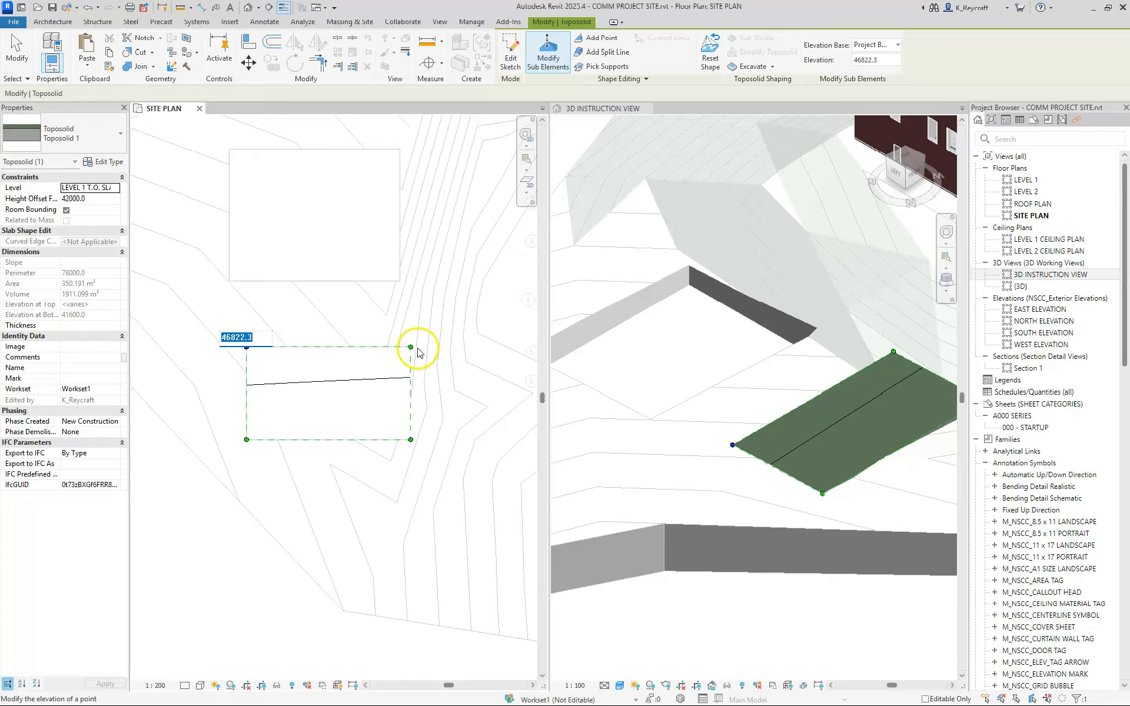
{"action": "left_click", "coordinate": [412, 346]}
{"action": "left_click", "coordinate": [423, 346]}
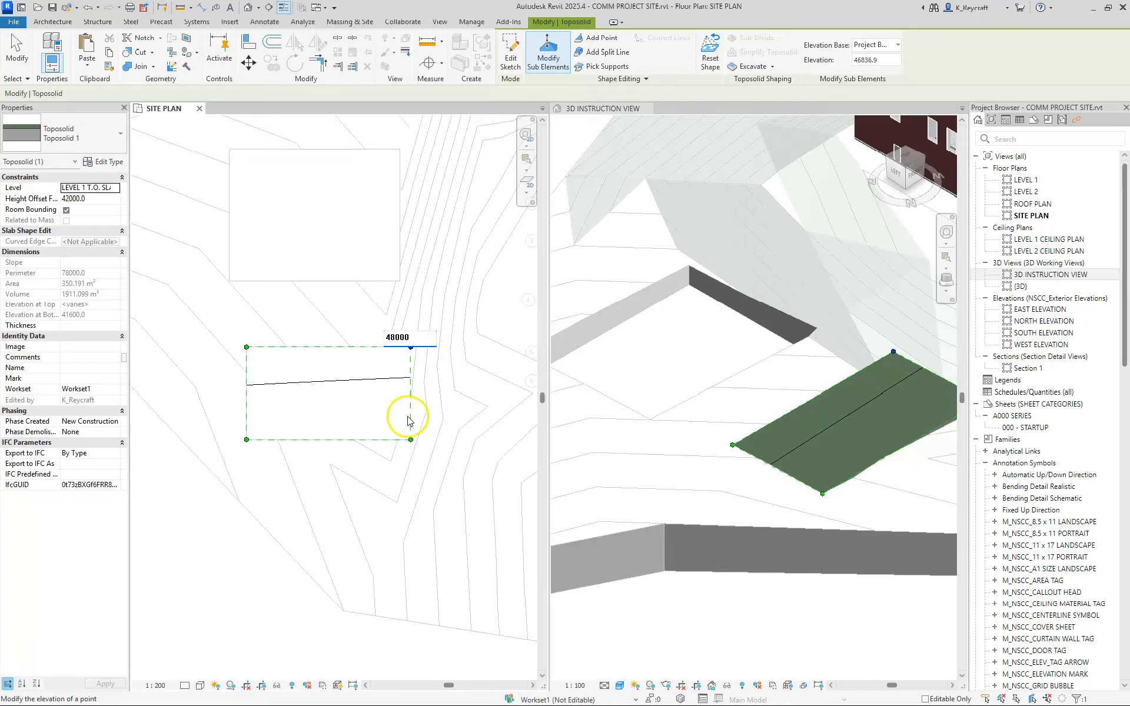
{"action": "type", "text": "48000"}
{"action": "key", "text": "Return"}
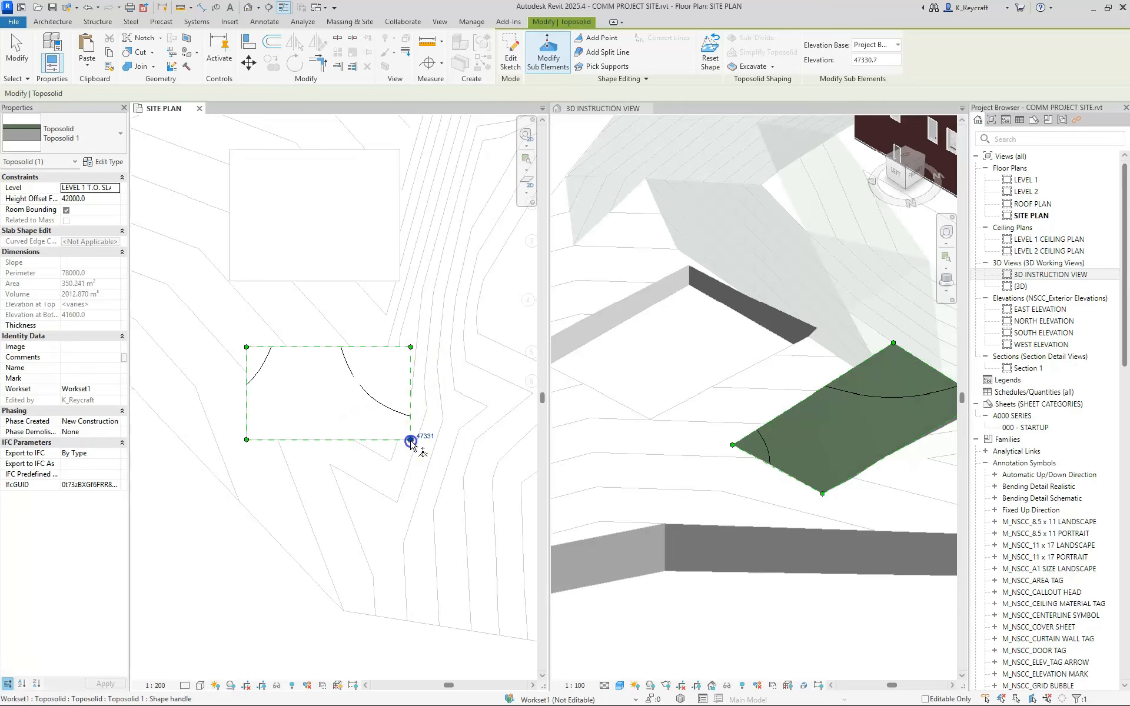
- Set the elevations of the piece's southeast and southwest corner points to 48000
{"action": "left_click", "coordinate": [420, 441]}
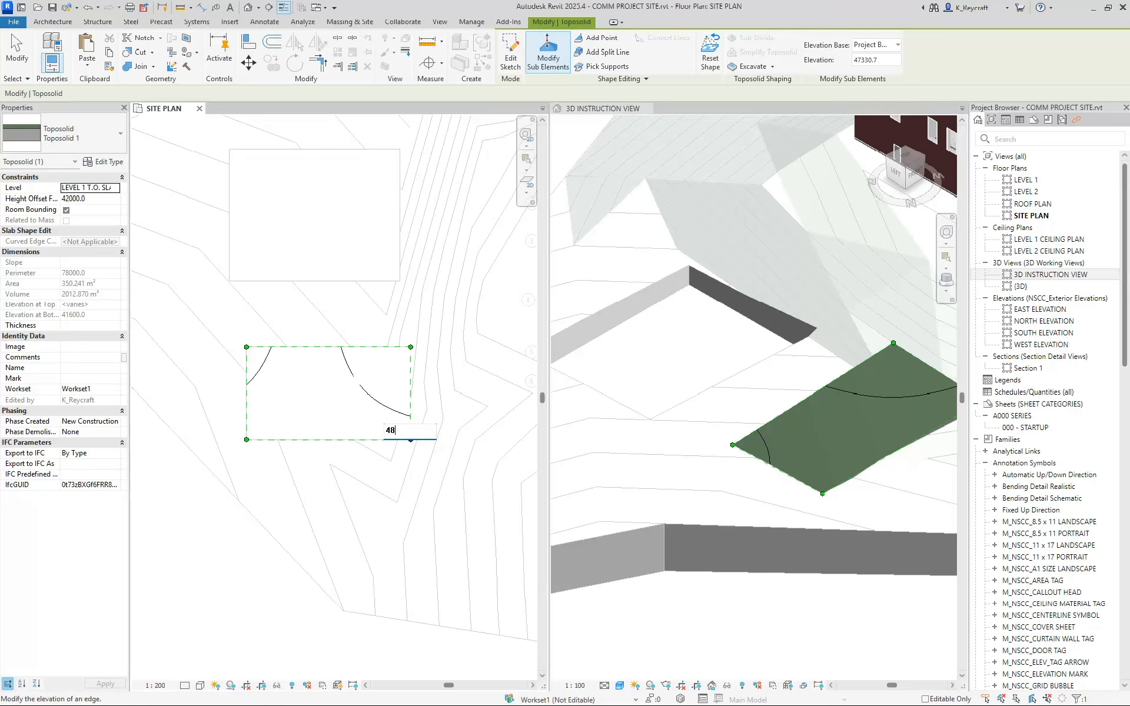
{"action": "key", "text": "Return"}
{"action": "left_click", "coordinate": [247, 441]}
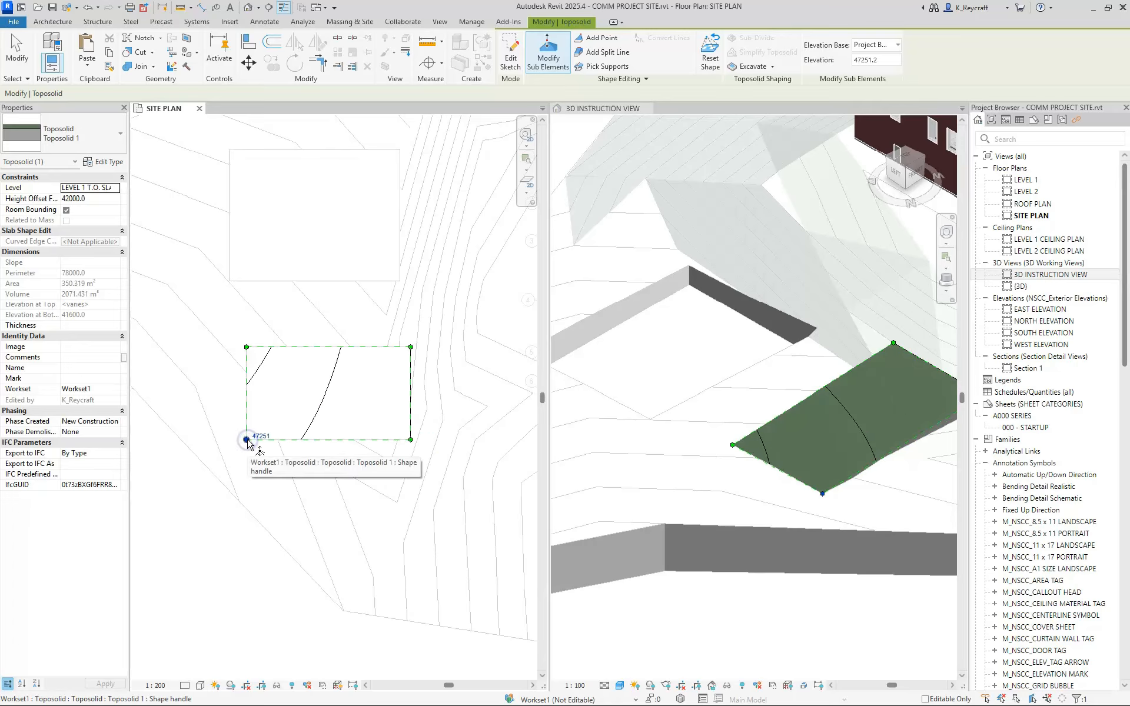
{"action": "left_click", "coordinate": [259, 437]}
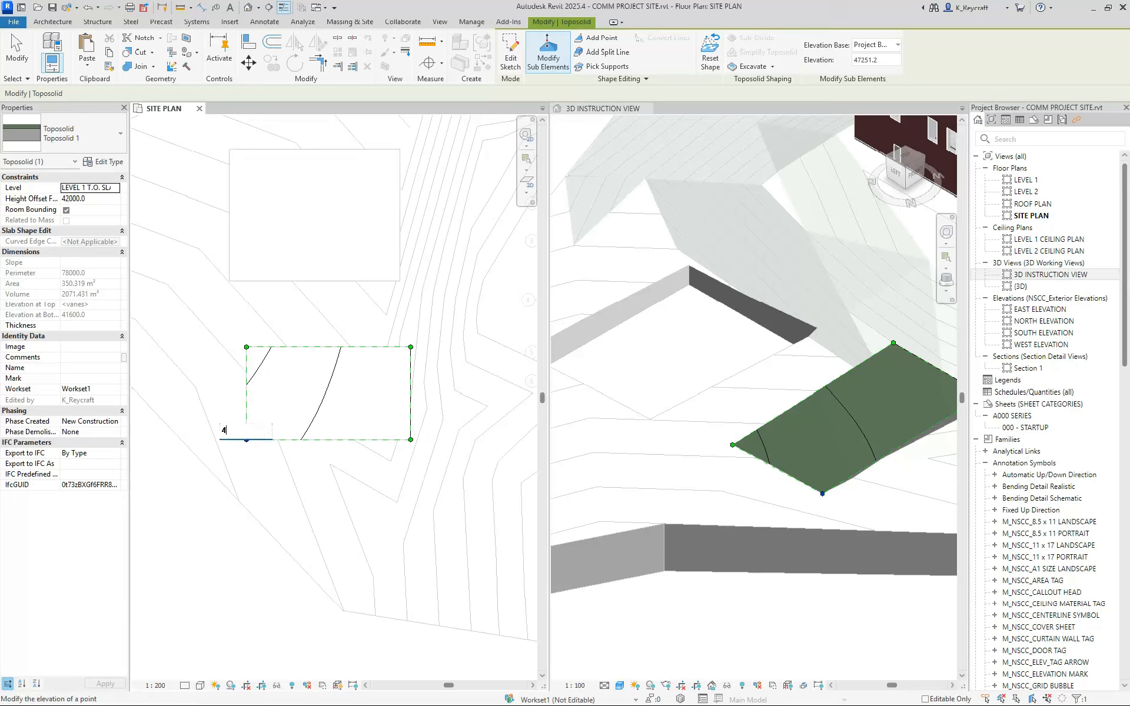
{"action": "type", "text": "48000"}
{"action": "key", "text": "Return"}
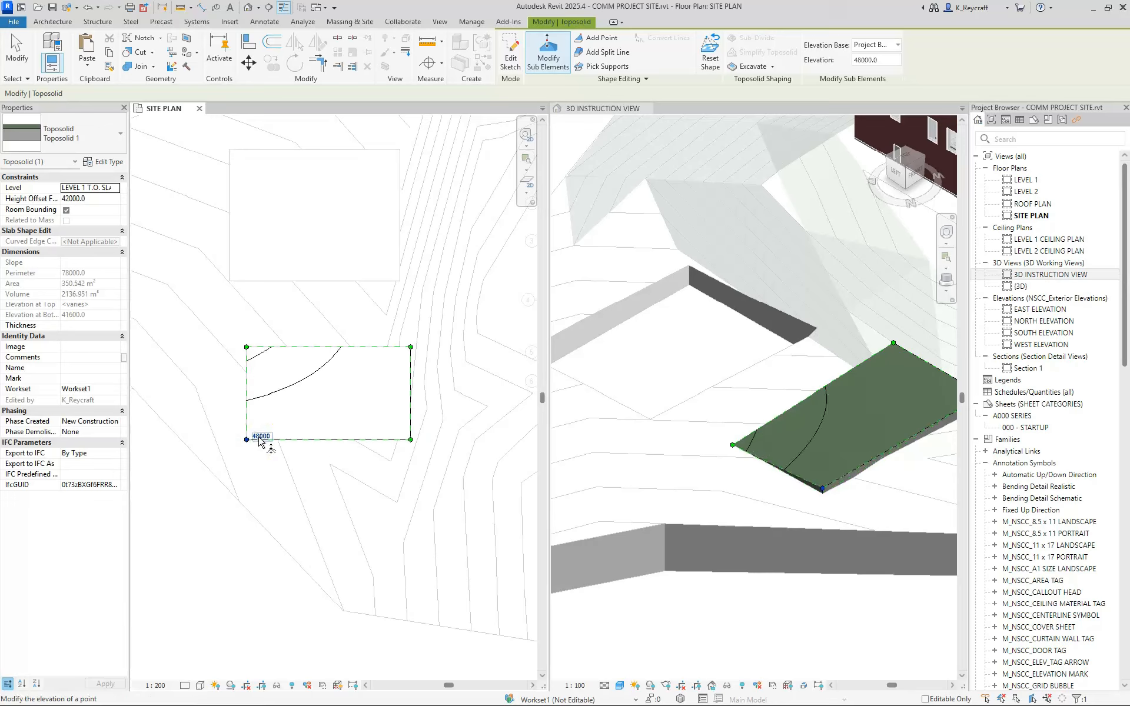
- Set the elevation of the piece's northwest corner point to 48000 and finish editing the toposolid's sub-elements
{"action": "left_click", "coordinate": [246, 348]}
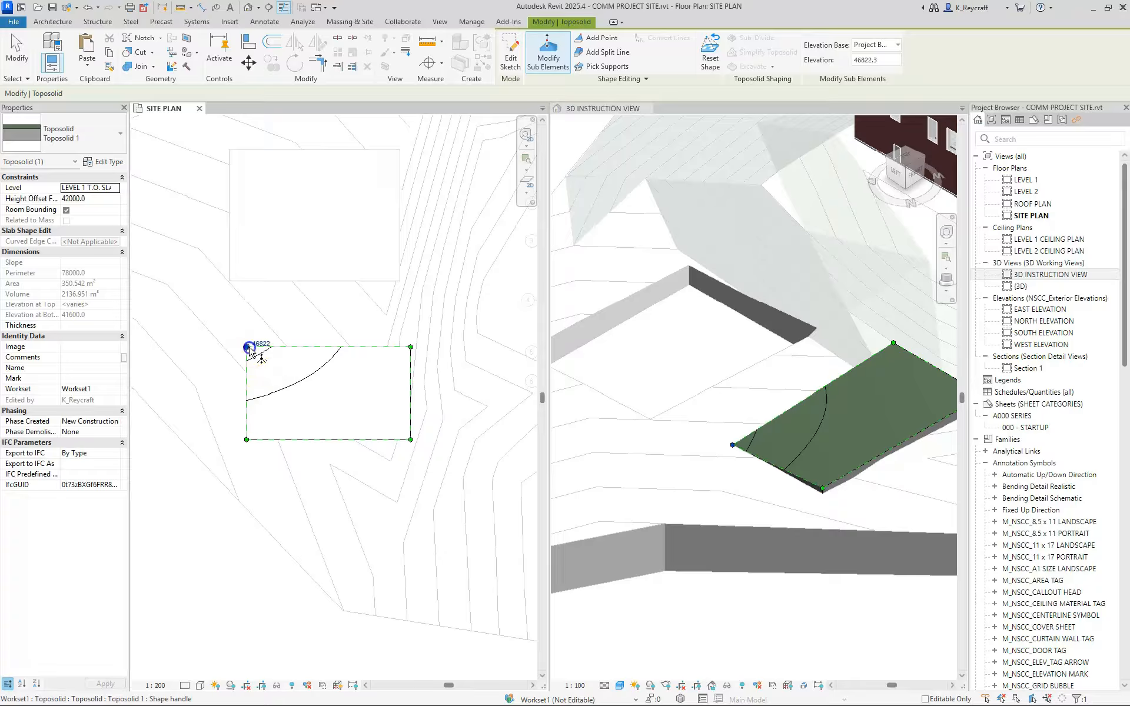
{"action": "left_click", "coordinate": [262, 345]}
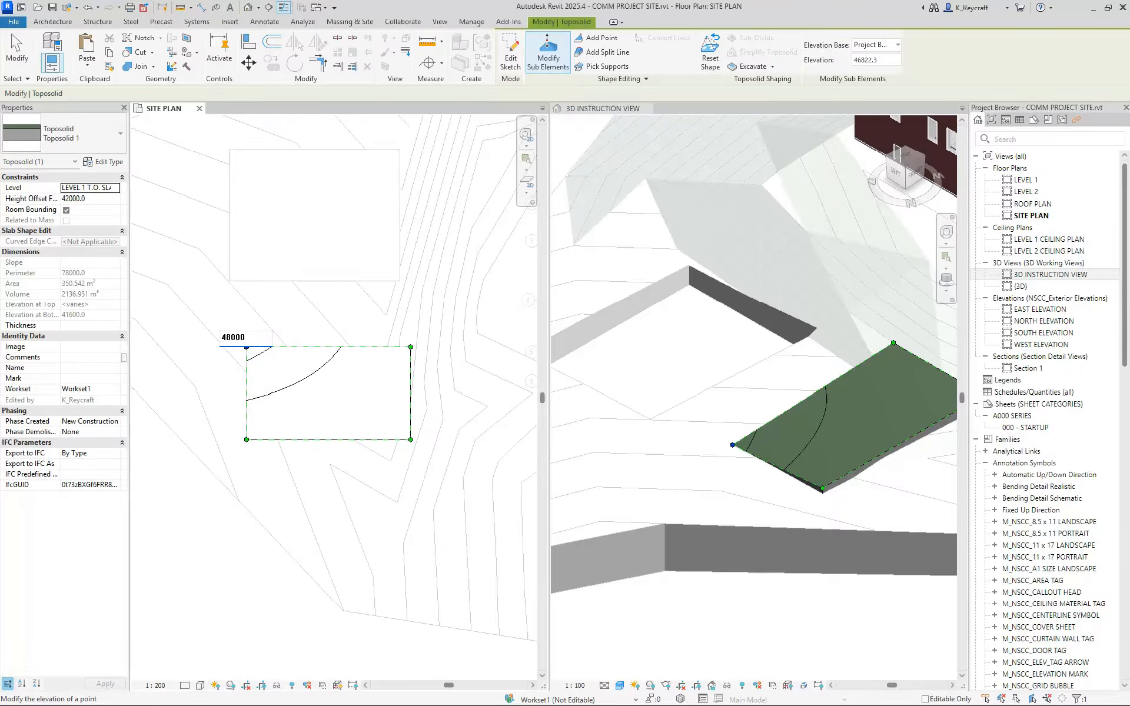
{"action": "key", "text": "Return"}
{"action": "left_click", "coordinate": [455, 296]}
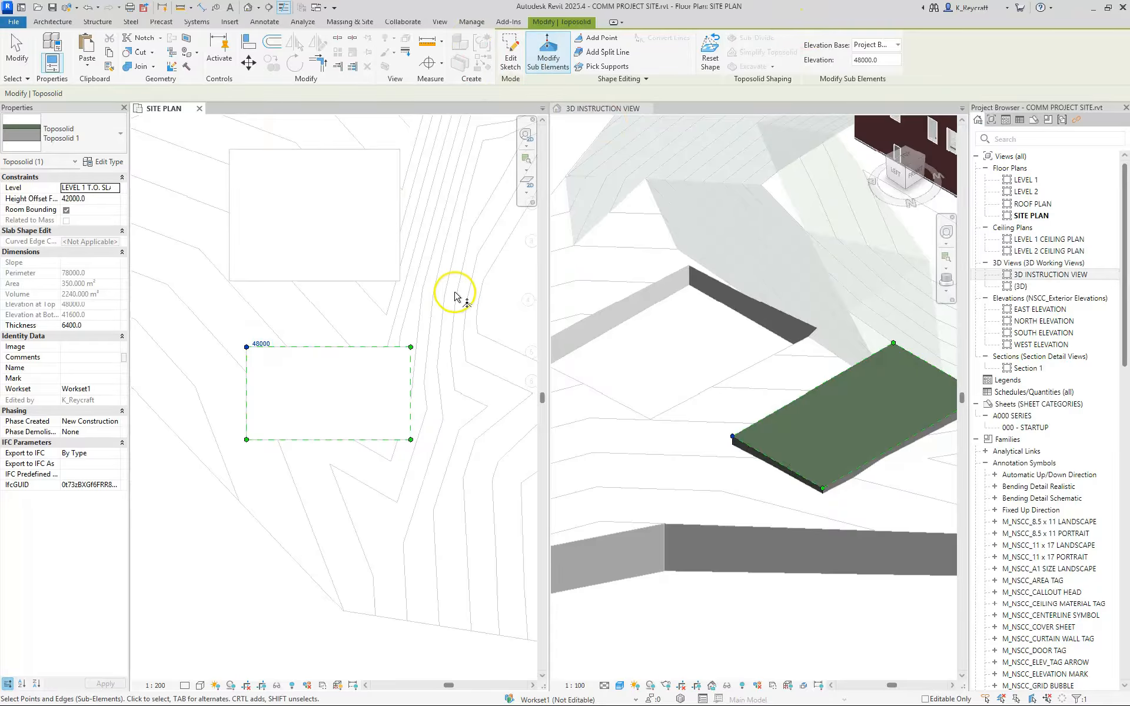
{"action": "key", "text": "Escape"}
{"action": "key", "text": "Escape"}
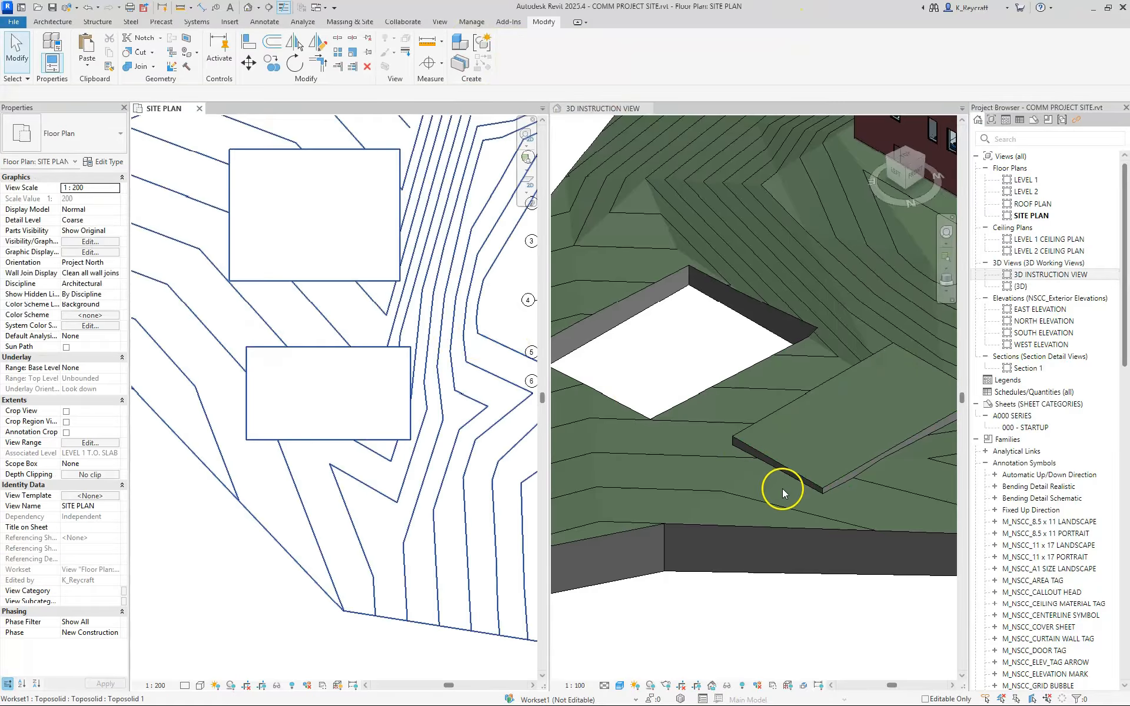
- Examine in the 3D INSTRUCTION VIEW how the flattened rectangular piece meets the surrounding sloped toposolid
{"action": "left_click", "coordinate": [798, 468]}
{"action": "middle_click_drag", "start_coordinate": [885, 496], "coordinate": [782, 344], "text": "shift"}
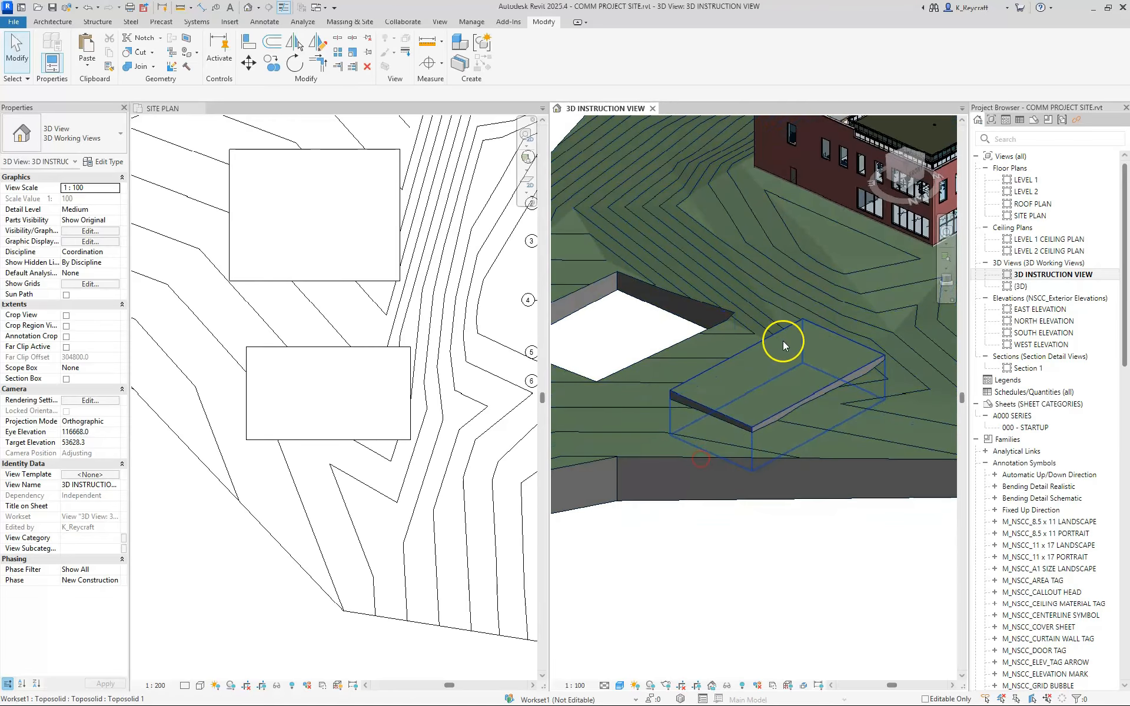
{"action": "middle_click_drag", "start_coordinate": [736, 383], "coordinate": [659, 479], "text": "shift"}
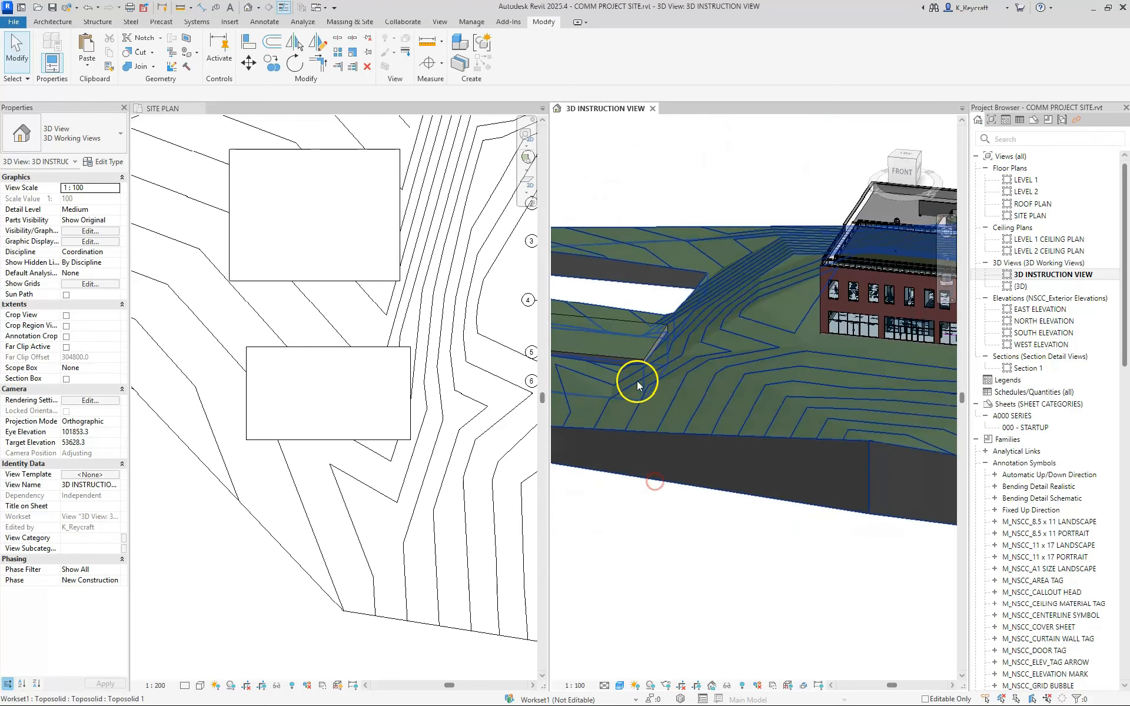
{"action": "middle_click_drag", "start_coordinate": [637, 381], "coordinate": [734, 426]}
{"action": "scroll", "coordinate": [711, 413], "scroll_direction": "up", "scroll_amount": 5}
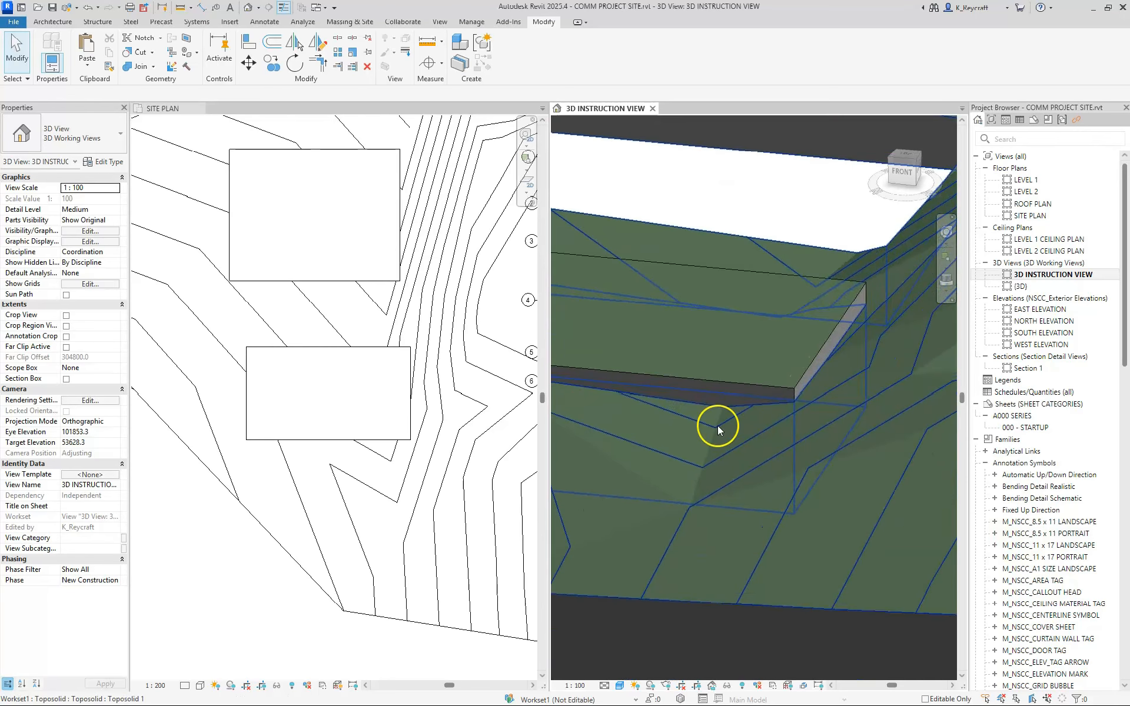
{"action": "scroll", "coordinate": [718, 426], "scroll_direction": "down", "scroll_amount": 3}
{"action": "scroll", "coordinate": [741, 408], "scroll_direction": "down", "scroll_amount": 2}
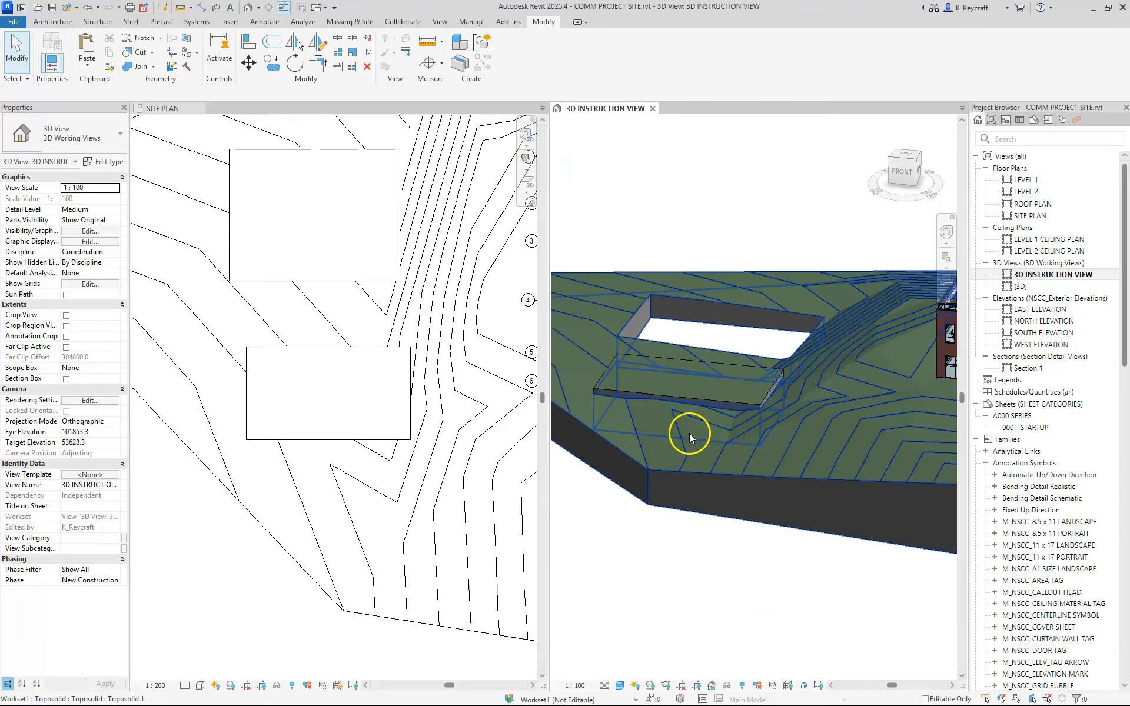
{"action": "scroll", "coordinate": [759, 409], "scroll_direction": "up", "scroll_amount": 3}
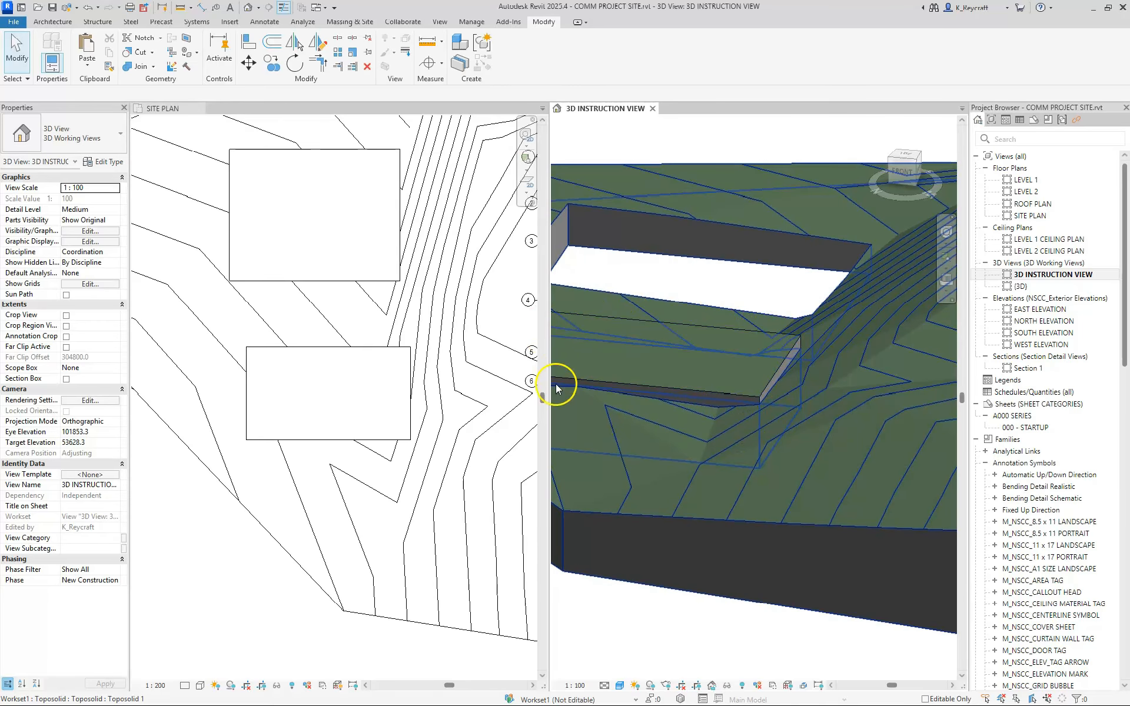
{"action": "scroll", "coordinate": [742, 419], "scroll_direction": "down", "scroll_amount": 5}
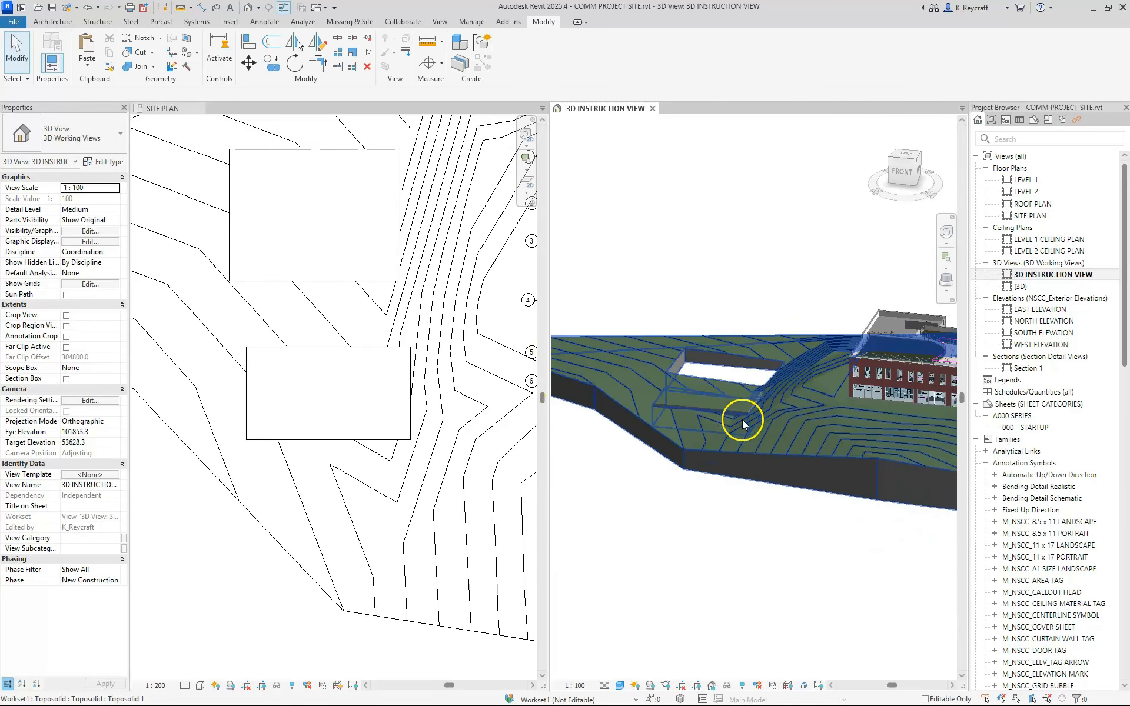
{"action": "middle_click_drag", "start_coordinate": [844, 417], "coordinate": [792, 439]}
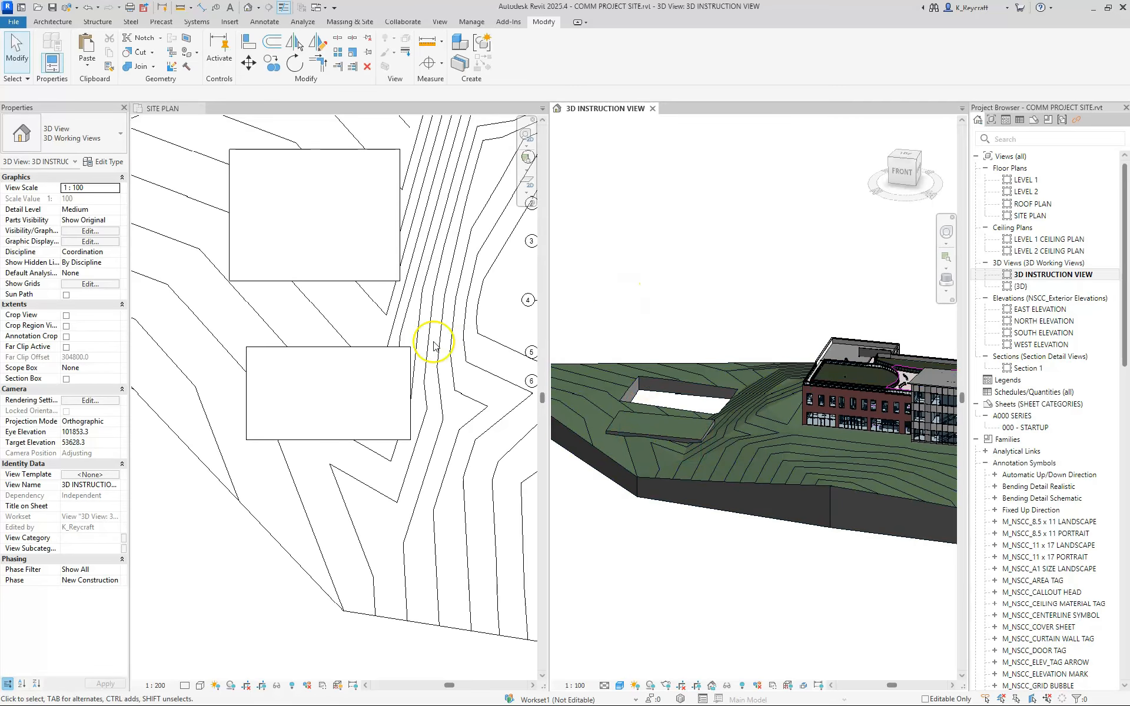
- Create a section in the SITE PLAN with a north-south line running through both rectangular areas and past the toposolid's edges
{"action": "scroll", "coordinate": [419, 368], "scroll_direction": "down", "scroll_amount": 3}
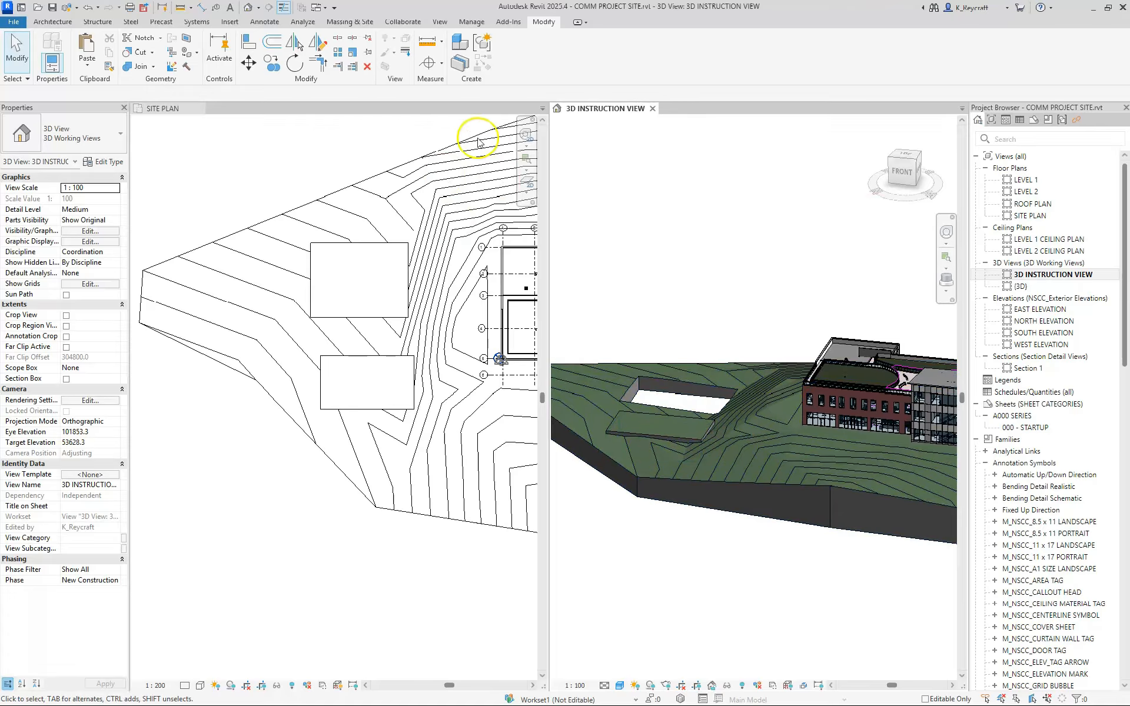
{"action": "left_click", "coordinate": [263, 165]}
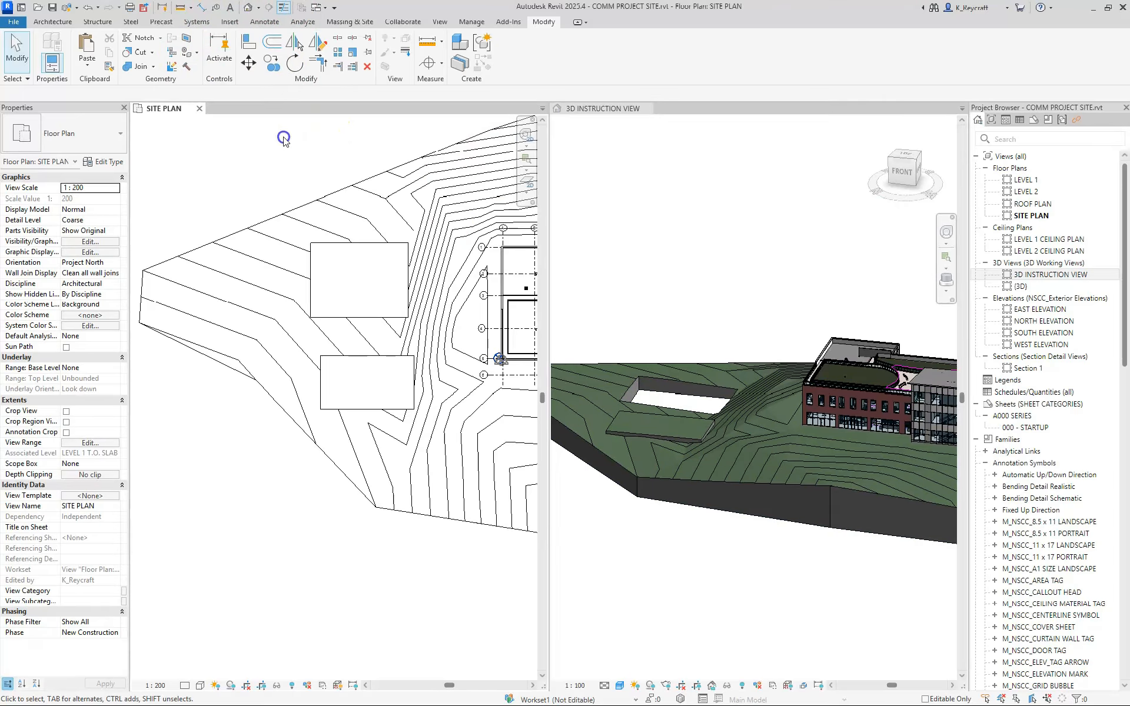
{"action": "scroll", "coordinate": [311, 183], "scroll_direction": "down", "scroll_amount": 1}
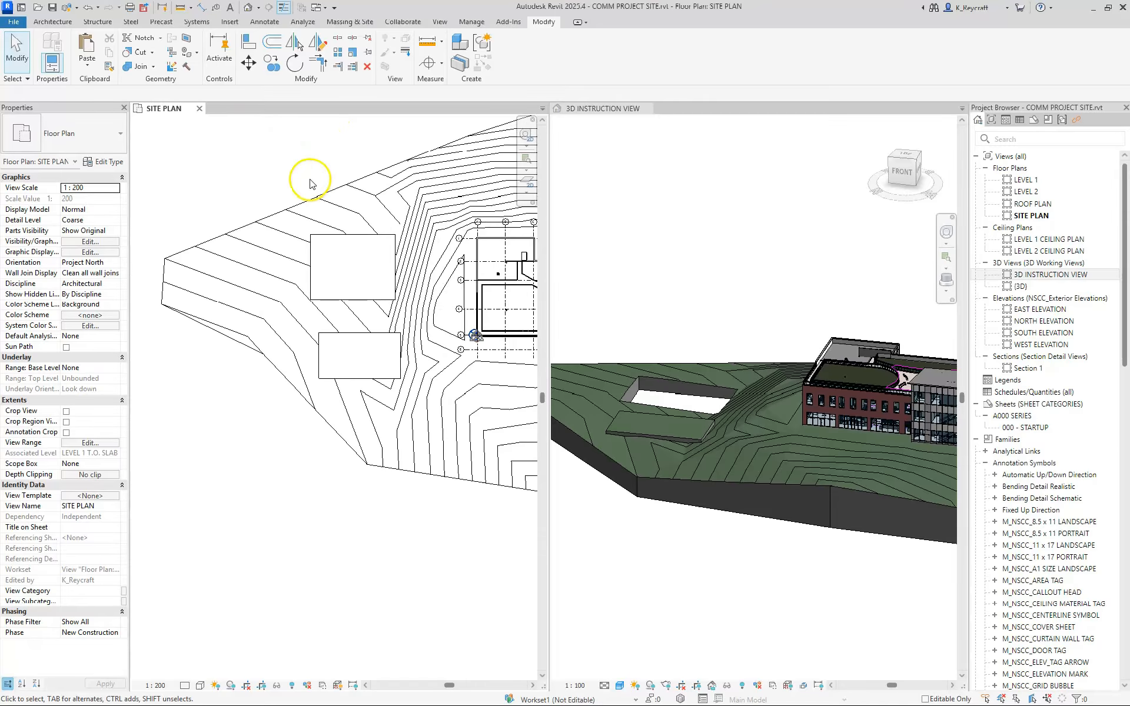
{"action": "middle_click_drag", "start_coordinate": [336, 149], "coordinate": [260, 212]}
{"action": "right_click", "coordinate": [259, 212]}
{"action": "left_click", "coordinate": [234, 177]}
{"action": "mouse_move", "coordinate": [240, 168]}
{"action": "middle_mouse_down"}
{"action": "mouse_move", "coordinate": [265, 177]}
{"action": "mouse_move", "coordinate": [200, 169]}
{"action": "middle_mouse_up"}
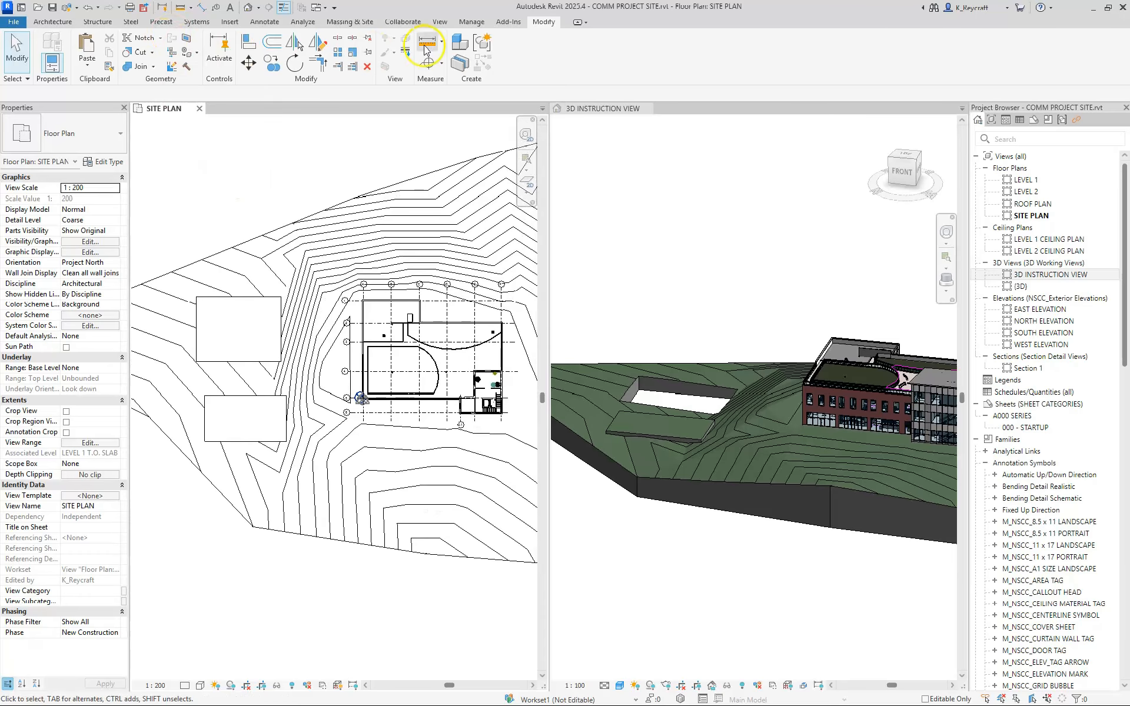
{"action": "left_click", "coordinate": [439, 22]}
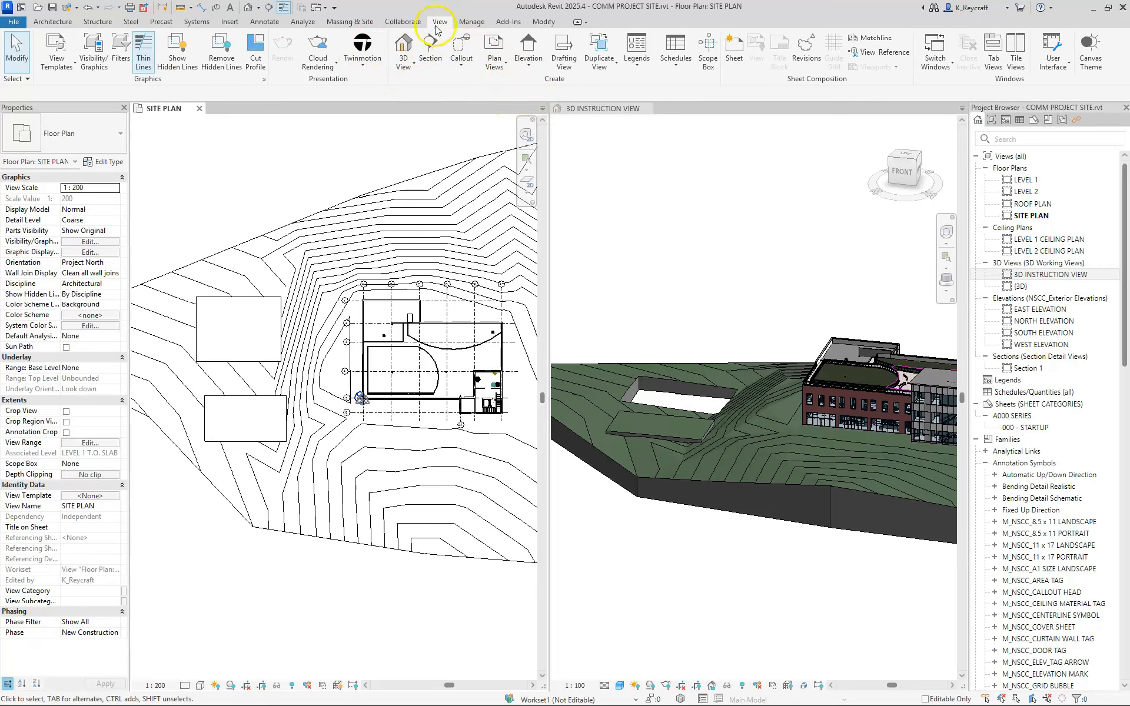
{"action": "left_click", "coordinate": [429, 47]}
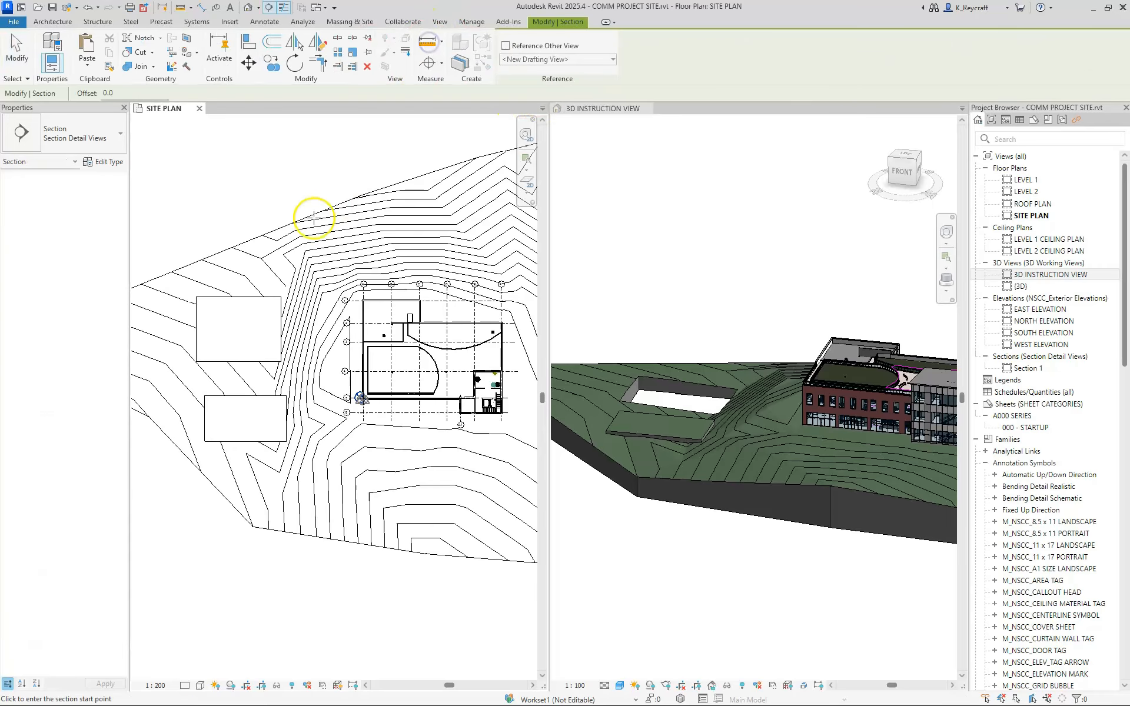
{"action": "left_click", "coordinate": [249, 221]}
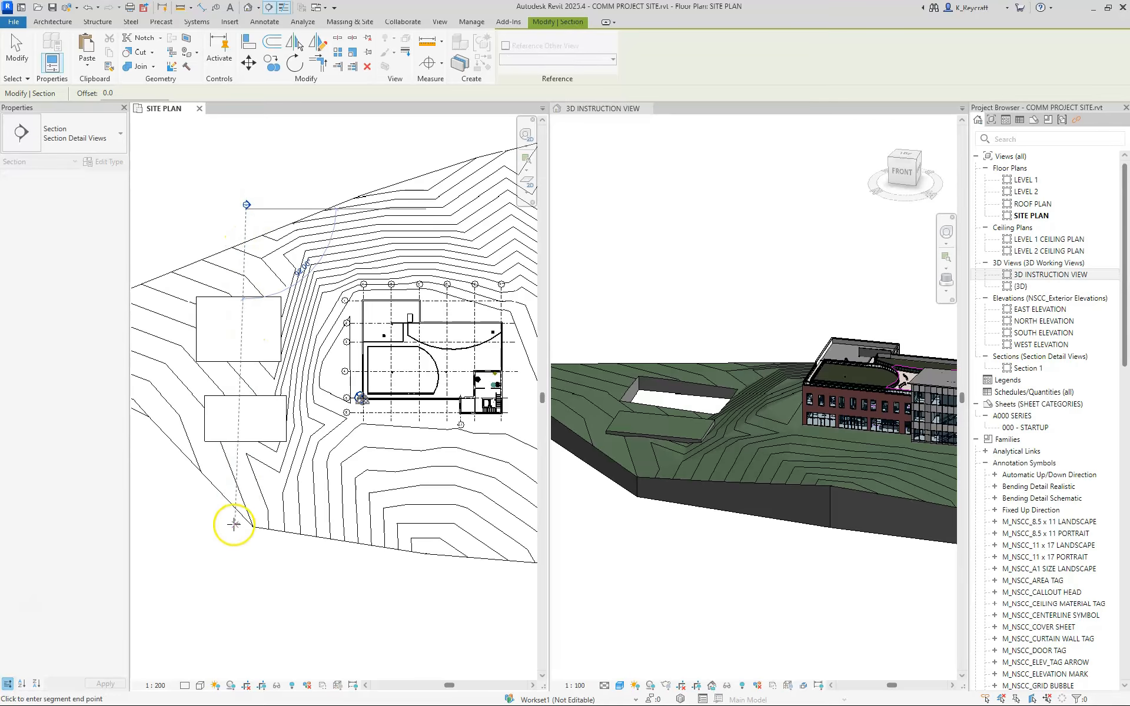
{"action": "left_click", "coordinate": [248, 579]}
{"action": "key", "text": "Escape"}
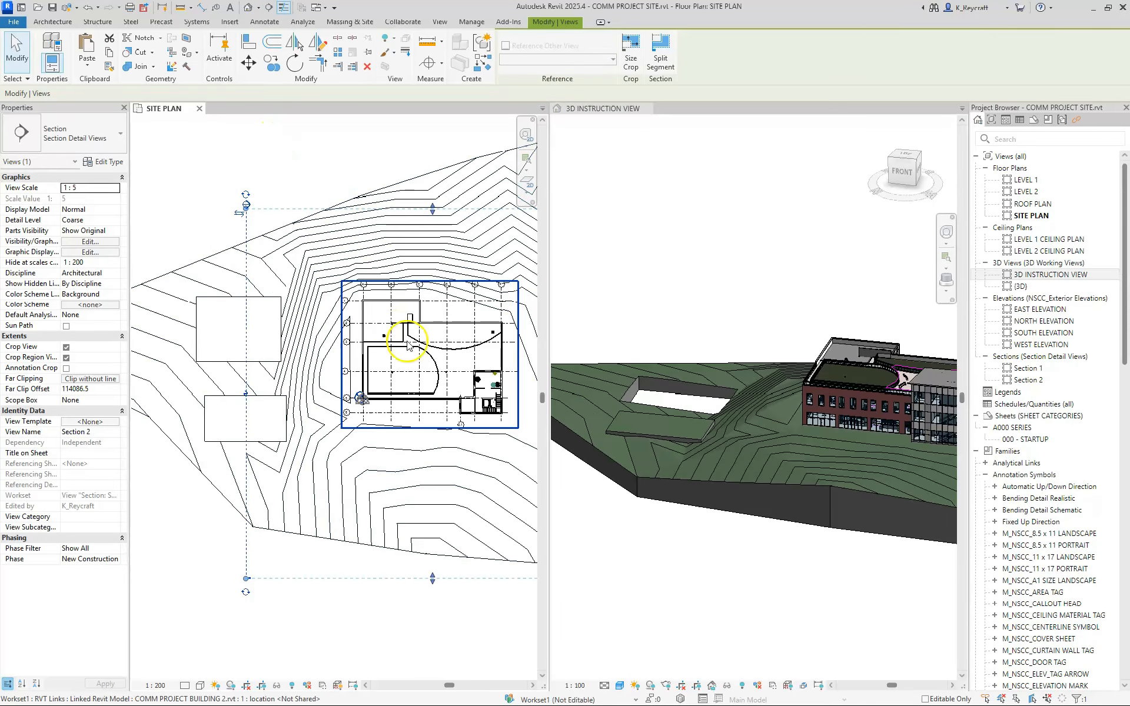
- Shorten the new section's view depth to a far clip offset of about 6098, just east of the section line
{"action": "scroll", "coordinate": [421, 342], "scroll_direction": "down", "scroll_amount": 3}
{"action": "middle_click_drag", "start_coordinate": [420, 341], "coordinate": [350, 336]}
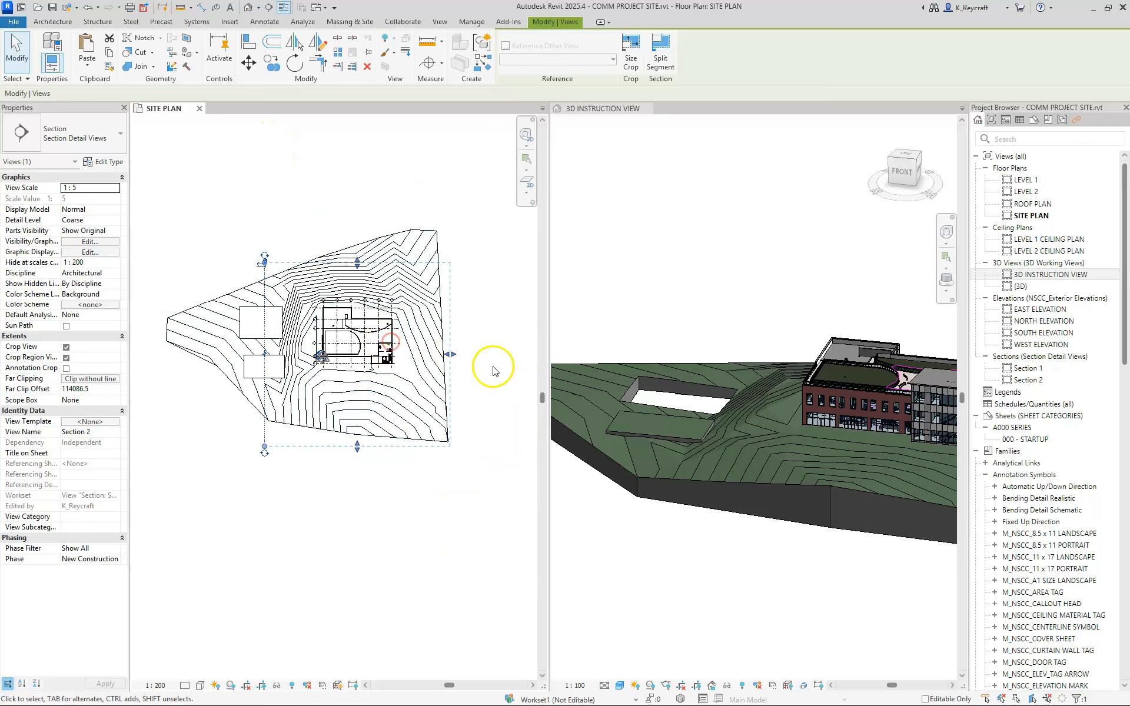
{"action": "left_click_drag", "start_coordinate": [450, 354], "coordinate": [270, 343]}
{"action": "left_click", "coordinate": [221, 235]}
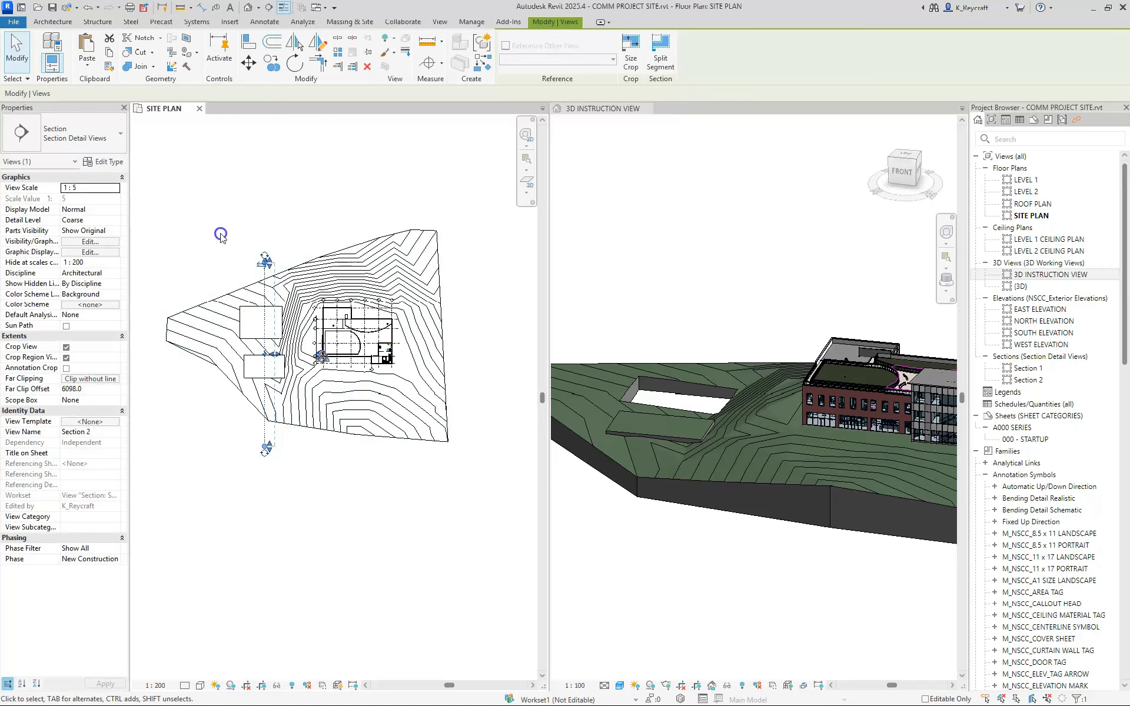
- Open the view of the new section and set its visual style to Shaded
{"action": "scroll", "coordinate": [223, 238], "scroll_direction": "up", "scroll_amount": 6}
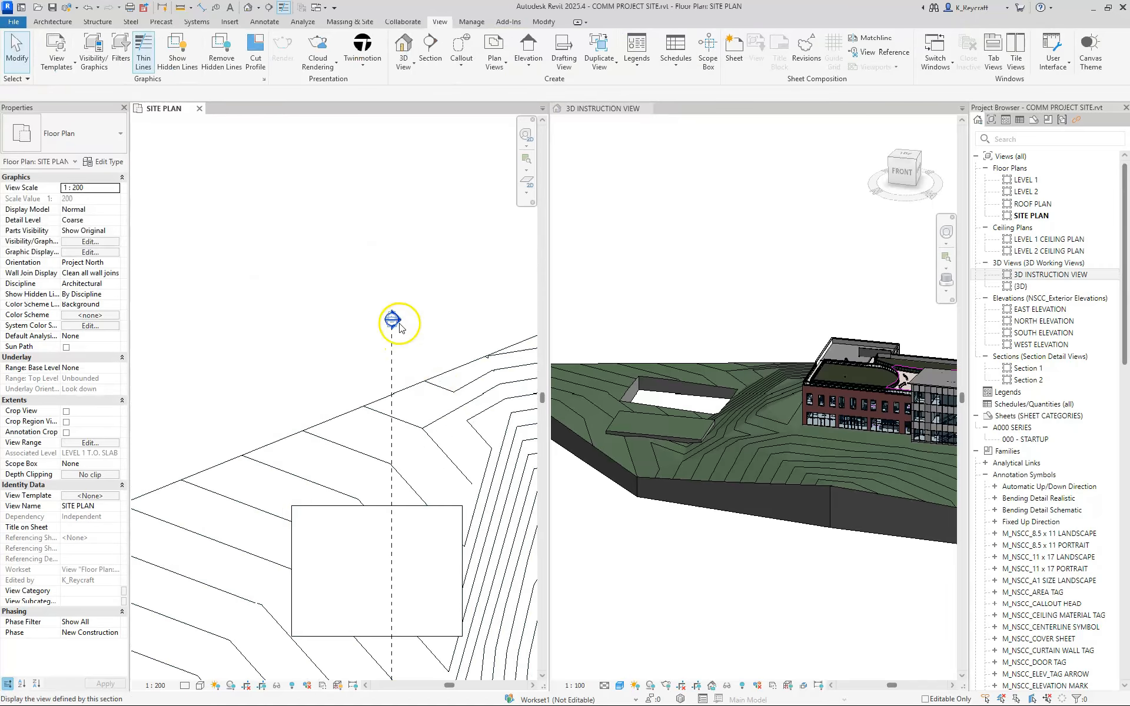
{"action": "double_click", "coordinate": [399, 321]}
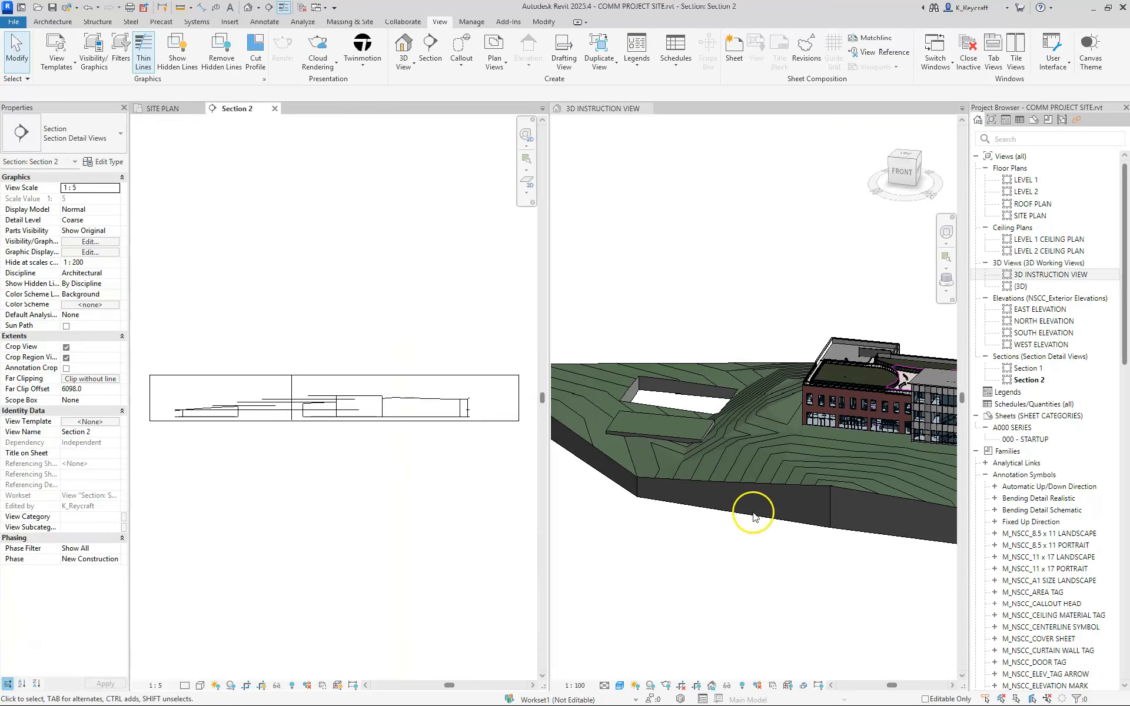
{"action": "scroll", "coordinate": [323, 391], "scroll_direction": "up", "scroll_amount": 3}
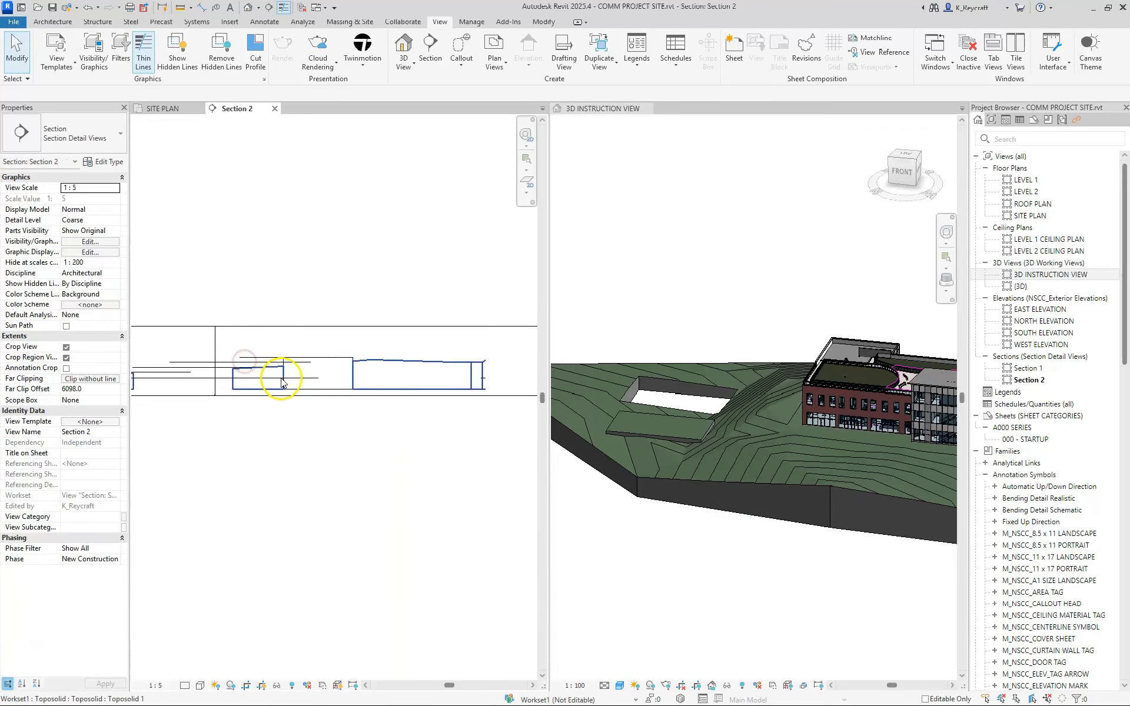
{"action": "scroll", "coordinate": [281, 379], "scroll_direction": "down", "scroll_amount": 1}
{"action": "middle_click_drag", "start_coordinate": [281, 379], "coordinate": [299, 412]}
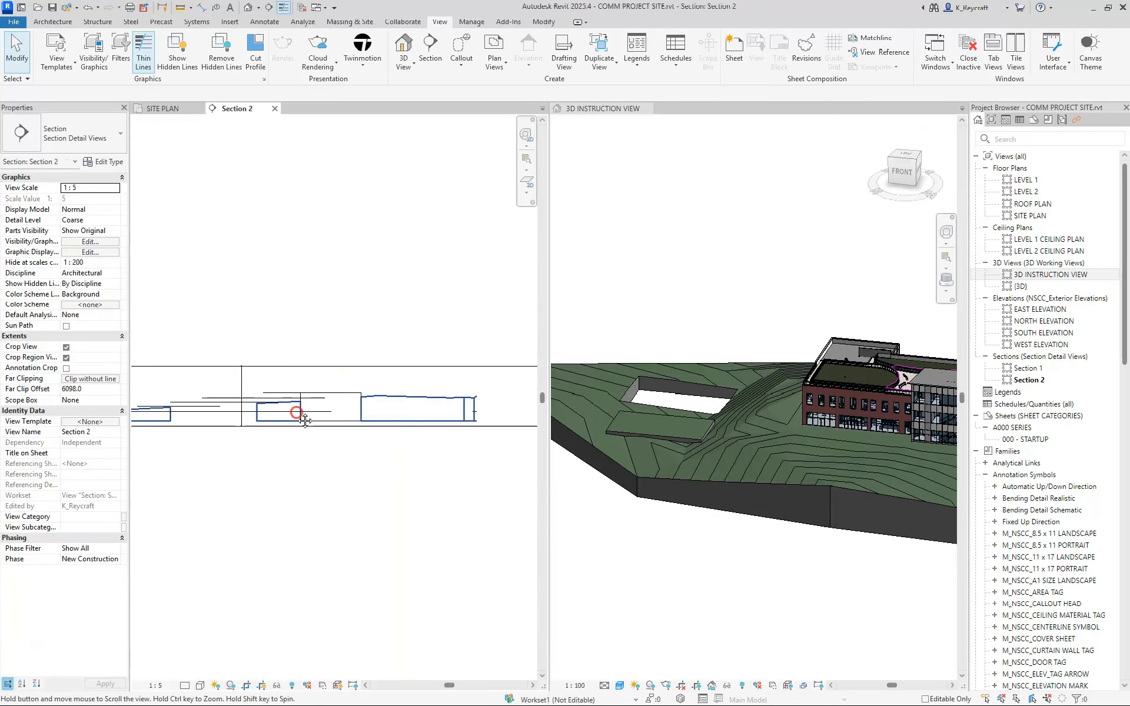
{"action": "left_click", "coordinate": [200, 688]}
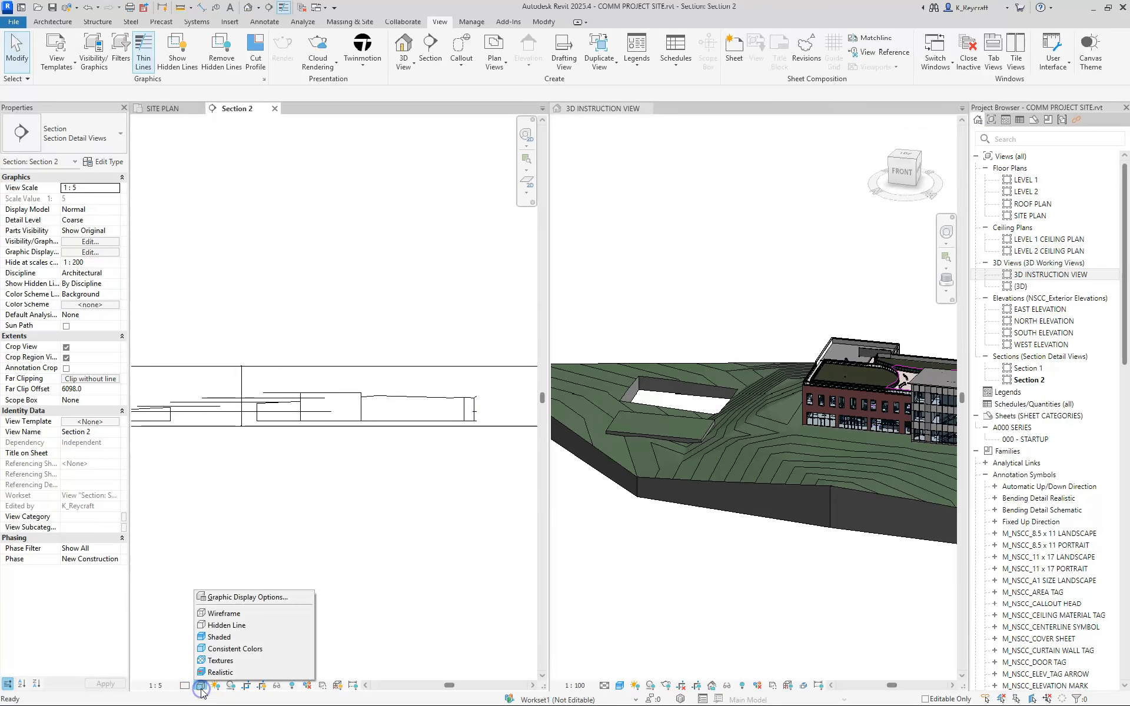
{"action": "left_click", "coordinate": [218, 639]}
- Examine in the section how the flattened toposolid piece meets the adjacent ground, selecting the piece to identify it in 3D
{"action": "scroll", "coordinate": [186, 424], "scroll_direction": "up", "scroll_amount": 4}
{"action": "mouse_move", "coordinate": [235, 471]}
{"action": "middle_mouse_down"}
{"action": "mouse_move", "coordinate": [275, 509]}
{"action": "mouse_move", "coordinate": [444, 524]}
{"action": "middle_mouse_up"}
{"action": "scroll", "coordinate": [362, 470], "scroll_direction": "down", "scroll_amount": 4}
{"action": "scroll", "coordinate": [326, 484], "scroll_direction": "up", "scroll_amount": 3}
{"action": "scroll", "coordinate": [407, 470], "scroll_direction": "up", "scroll_amount": 1}
{"action": "middle_click_drag", "start_coordinate": [409, 469], "coordinate": [29, 577]}
{"action": "middle_click_drag", "start_coordinate": [305, 578], "coordinate": [138, 577]}
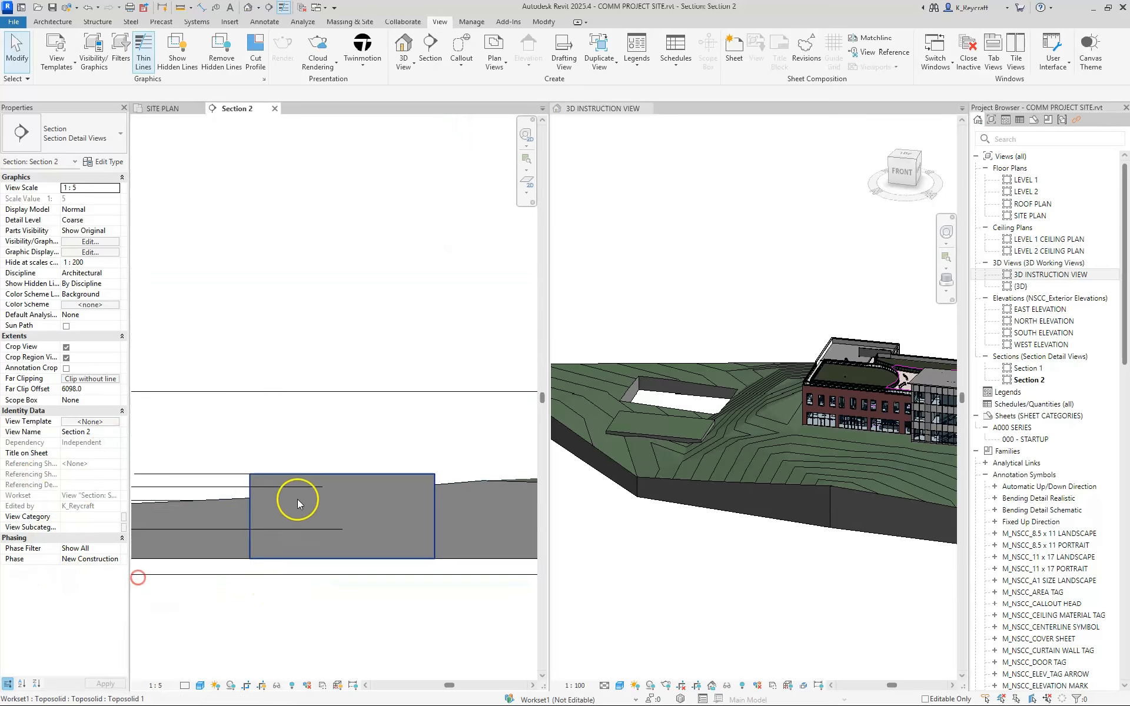
{"action": "left_click", "coordinate": [315, 477]}
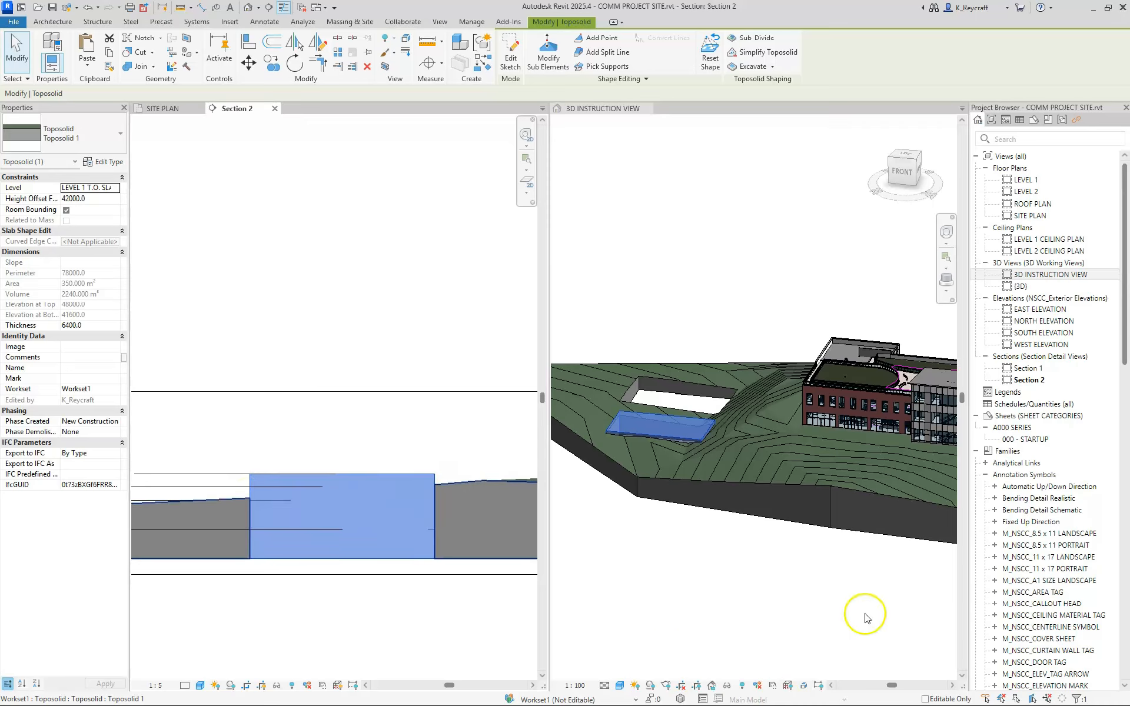
{"action": "left_click", "coordinate": [346, 347]}
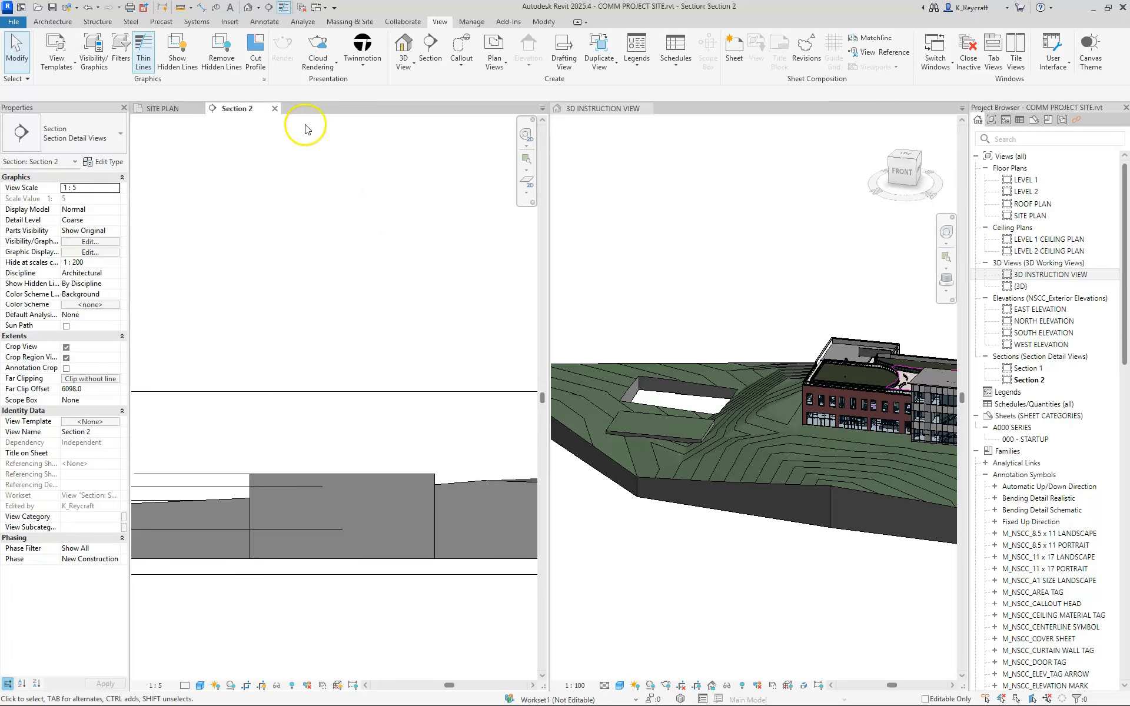
- Close the 3D INSTRUCTION VIEW and the Section 2 view to return to the SITE PLAN
{"action": "left_click", "coordinate": [647, 109]}
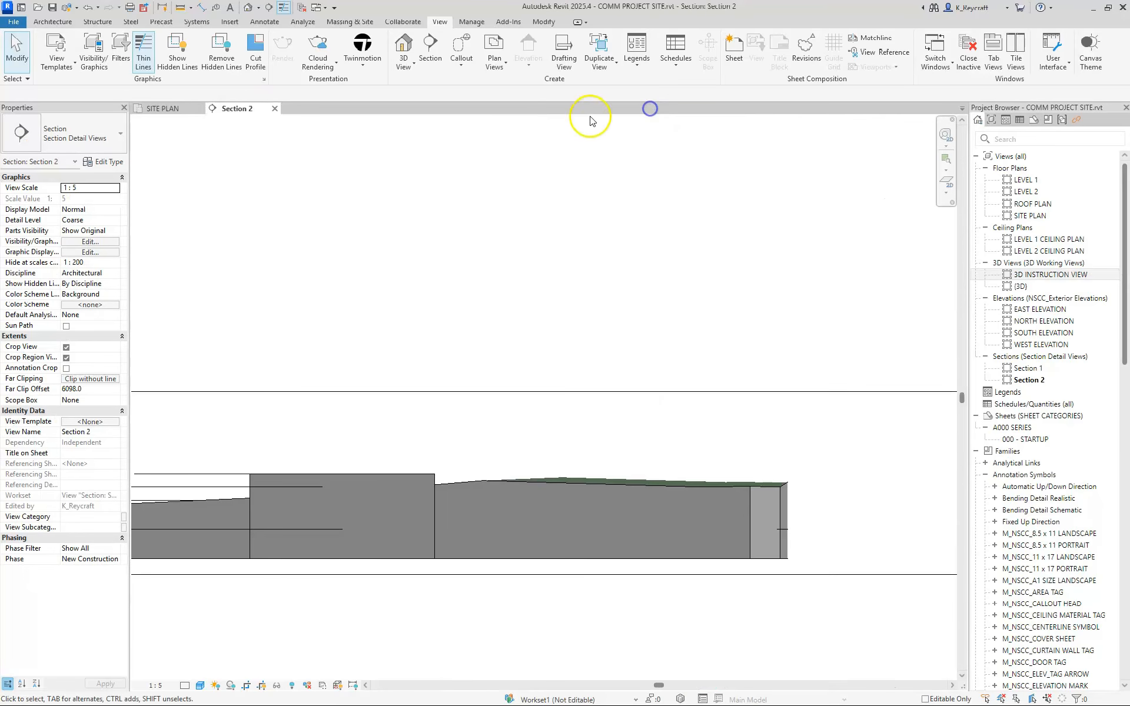
{"action": "left_click", "coordinate": [281, 108]}
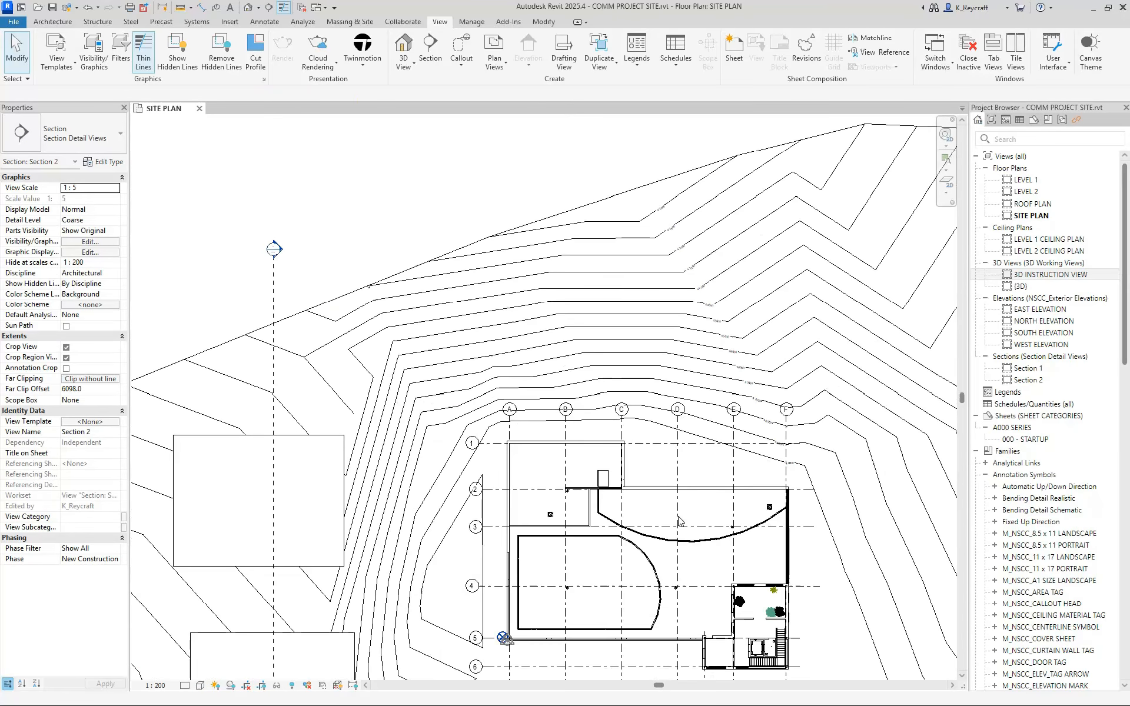